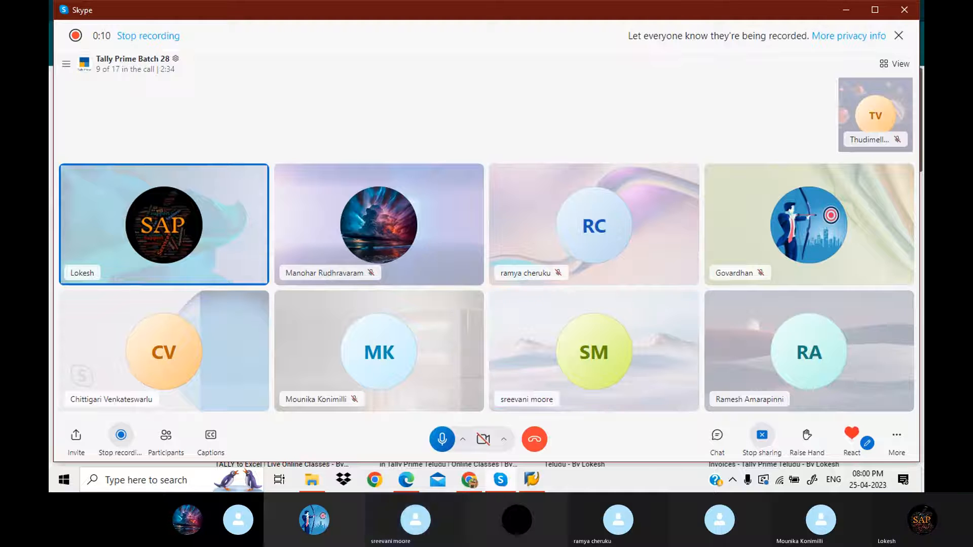
Step: Switch to the PDF material in Edge and review the Module-1 Service Companies transactions from April through the 31st March provision or adjustment entries
{"action": "left_click", "coordinate": [469, 480]}
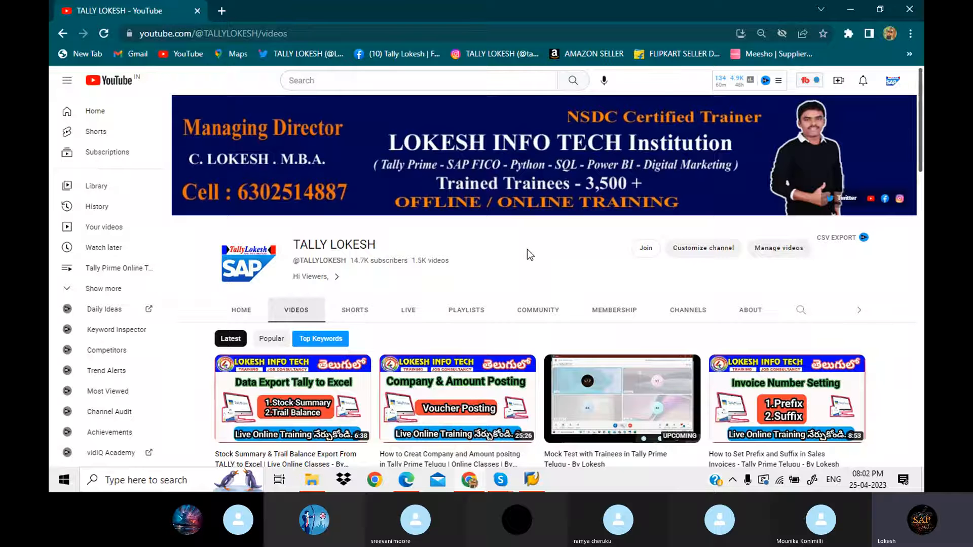
{"action": "left_click", "coordinate": [408, 485]}
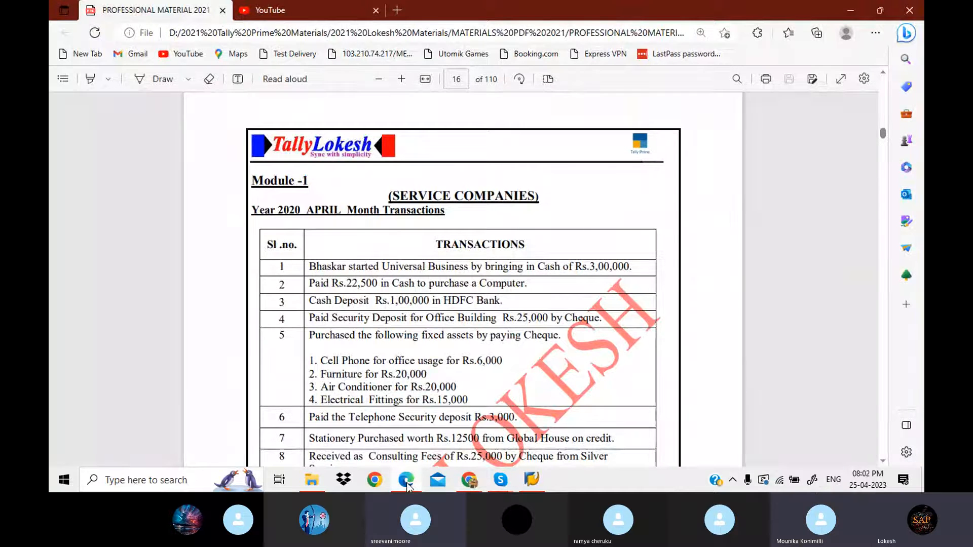
{"action": "key", "text": "Down"}
{"action": "key", "text": "Down"}
{"action": "key", "text": "Down"}
{"action": "key", "text": "Down"}
{"action": "key", "text": "Down"}
{"action": "key", "text": "Down"}
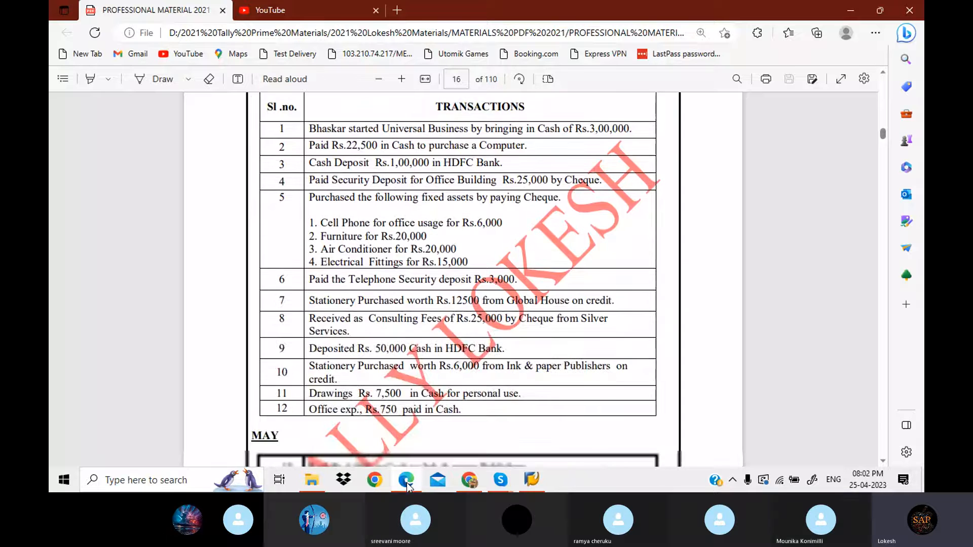
{"action": "key", "text": "Down"}
{"action": "key", "text": "Down"}
{"action": "key", "text": "Down"}
{"action": "key", "text": "Down"}
{"action": "key", "text": "Down"}
{"action": "key", "text": "Down"}
{"action": "key", "text": "Down"}
{"action": "key", "text": "Down"}
{"action": "key", "text": "Down"}
{"action": "key", "text": "Down"}
{"action": "key", "text": "Down"}
{"action": "key", "text": "Down"}
{"action": "key", "text": "Down"}
{"action": "key", "text": "Down"}
{"action": "key", "text": "Down"}
{"action": "key", "text": "Down"}
{"action": "key", "text": "Down"}
{"action": "key", "text": "Down"}
{"action": "key", "text": "Down"}
{"action": "key", "text": "Down"}
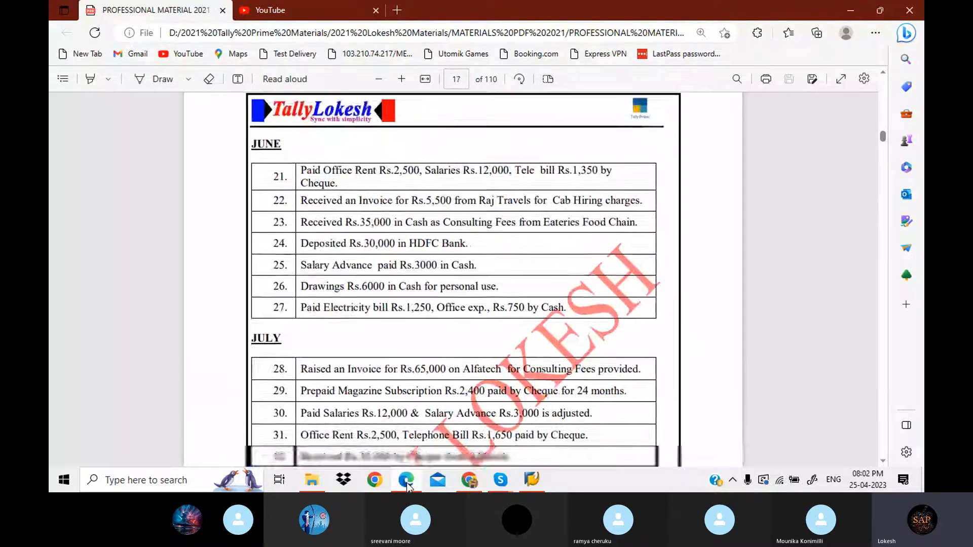
{"action": "key", "text": "Down"}
{"action": "key", "text": "Down"}
{"action": "key", "text": "Down"}
{"action": "key", "text": "Down"}
{"action": "key", "text": "Down"}
{"action": "key", "text": "Down"}
{"action": "key", "text": "Down"}
{"action": "key", "text": "Down"}
{"action": "key", "text": "Down"}
{"action": "key", "text": "Down"}
{"action": "key", "text": "Down"}
{"action": "key", "text": "Down"}
{"action": "key", "text": "Down"}
{"action": "key", "text": "Down"}
{"action": "key", "text": "Down"}
{"action": "key", "text": "Down"}
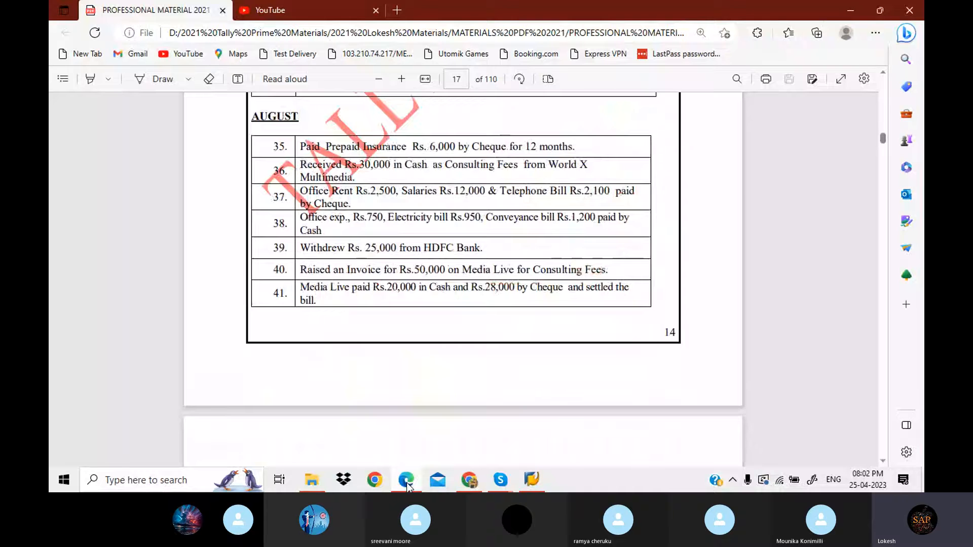
{"action": "key", "text": "Down"}
{"action": "key", "text": "Down"}
{"action": "key", "text": "Down"}
{"action": "key", "text": "Down"}
{"action": "key", "text": "Down"}
{"action": "key", "text": "Down"}
{"action": "key", "text": "Down"}
{"action": "key", "text": "Down"}
{"action": "key", "text": "Down"}
{"action": "key", "text": "Down"}
{"action": "key", "text": "Down"}
{"action": "key", "text": "Down"}
{"action": "key", "text": "Down"}
{"action": "key", "text": "Down"}
{"action": "key", "text": "Down"}
{"action": "key", "text": "Down"}
{"action": "key", "text": "Down"}
{"action": "key", "text": "Down"}
{"action": "key", "text": "Down"}
{"action": "key", "text": "Down"}
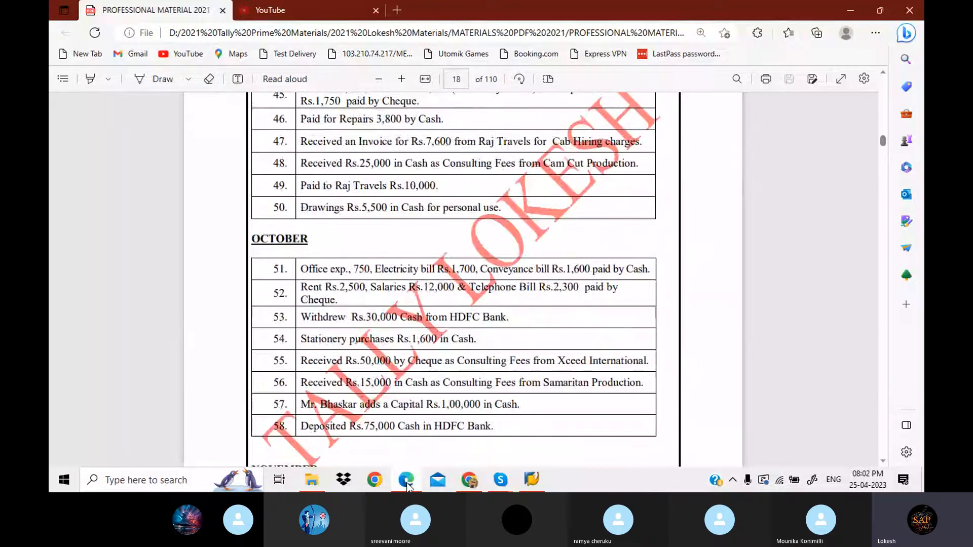
{"action": "key", "text": "Down"}
{"action": "key", "text": "Down"}
{"action": "key", "text": "Down"}
{"action": "key", "text": "Down"}
{"action": "key", "text": "Down"}
{"action": "key", "text": "Down"}
{"action": "key", "text": "Down"}
{"action": "key", "text": "Down"}
{"action": "key", "text": "Down"}
{"action": "key", "text": "Down"}
{"action": "key", "text": "Down"}
{"action": "key", "text": "Down"}
{"action": "key", "text": "Down"}
{"action": "key", "text": "Down"}
{"action": "key", "text": "Down"}
{"action": "key", "text": "Down"}
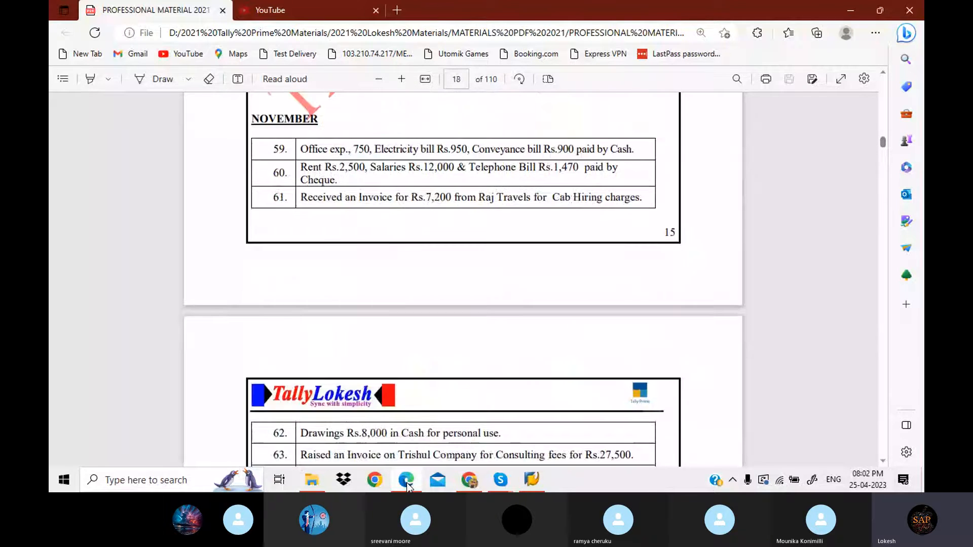
{"action": "key", "text": "Down"}
{"action": "key", "text": "Down"}
{"action": "key", "text": "Down"}
{"action": "key", "text": "Down"}
{"action": "key", "text": "Down"}
{"action": "key", "text": "Down"}
{"action": "key", "text": "Down"}
{"action": "key", "text": "Down"}
{"action": "key", "text": "Down"}
{"action": "key", "text": "Down"}
{"action": "key", "text": "Down"}
{"action": "key", "text": "Down"}
{"action": "key", "text": "Down"}
{"action": "key", "text": "Down"}
{"action": "key", "text": "Down"}
{"action": "key", "text": "Down"}
{"action": "key", "text": "Down"}
{"action": "key", "text": "Down"}
{"action": "key", "text": "Down"}
{"action": "key", "text": "Down"}
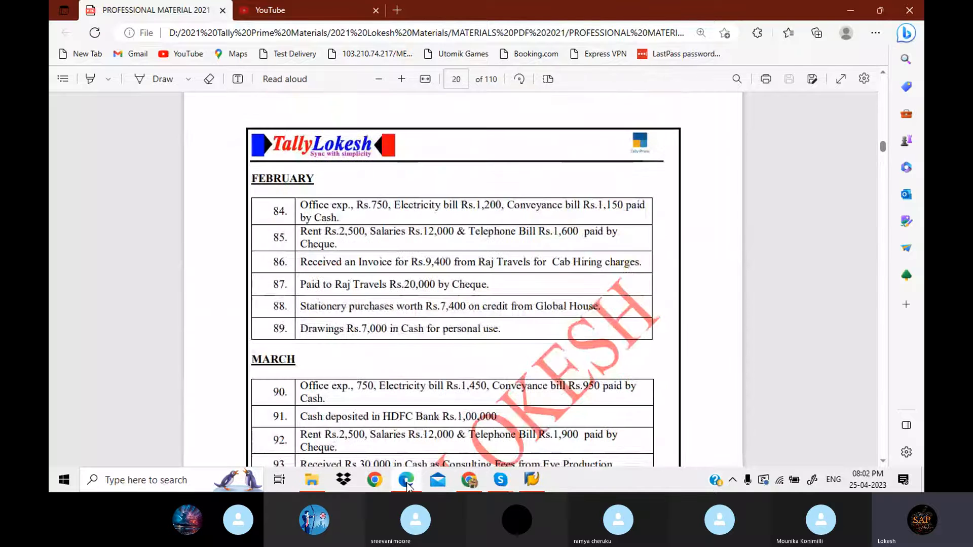
{"action": "key", "text": "Down"}
{"action": "key", "text": "Down"}
{"action": "key", "text": "Down"}
{"action": "key", "text": "Down"}
{"action": "key", "text": "Down"}
{"action": "key", "text": "Down"}
{"action": "key", "text": "Down"}
{"action": "key", "text": "Down"}
{"action": "key", "text": "Down"}
{"action": "key", "text": "Down"}
{"action": "key", "text": "Down"}
{"action": "key", "text": "Down"}
{"action": "key", "text": "Down"}
{"action": "key", "text": "Down"}
{"action": "key", "text": "Down"}
{"action": "key", "text": "Down"}
{"action": "key", "text": "Down"}
{"action": "key", "text": "Up"}
{"action": "key", "text": "Up"}
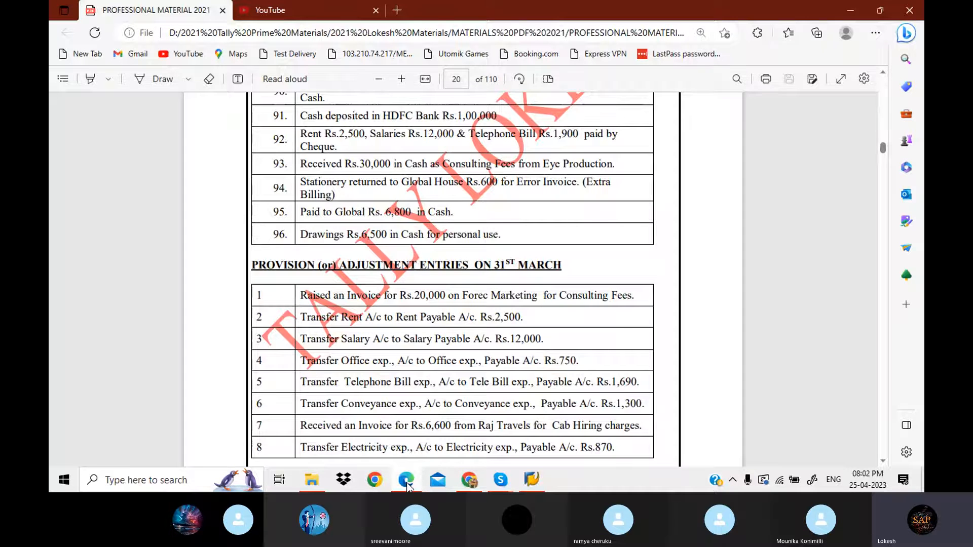
{"action": "key", "text": "Down"}
{"action": "key", "text": "Down"}
{"action": "key", "text": "Down"}
{"action": "key", "text": "Down"}
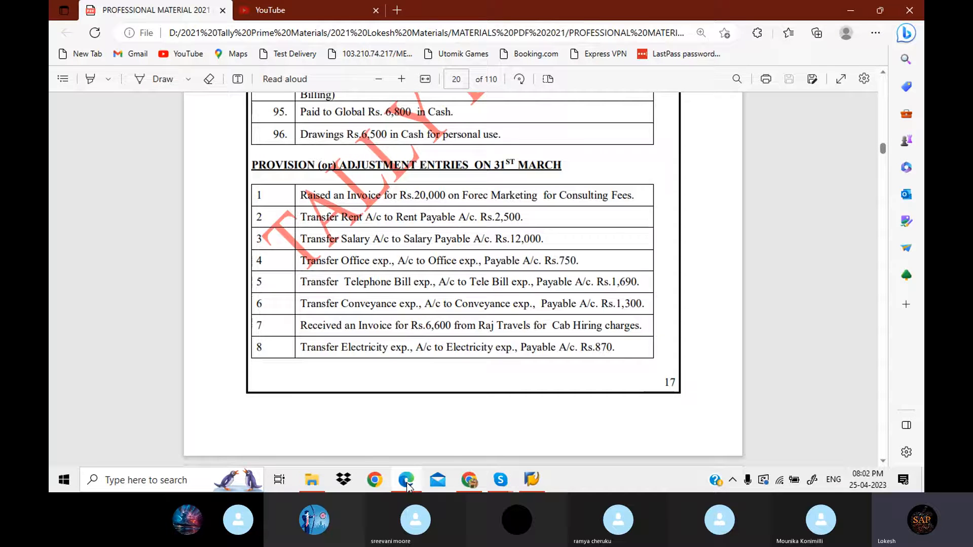
Step: Minimize the open windows to reach the desktop and launch TallyPrime to its Gateway of Tally
{"action": "left_click", "coordinate": [857, 9]}
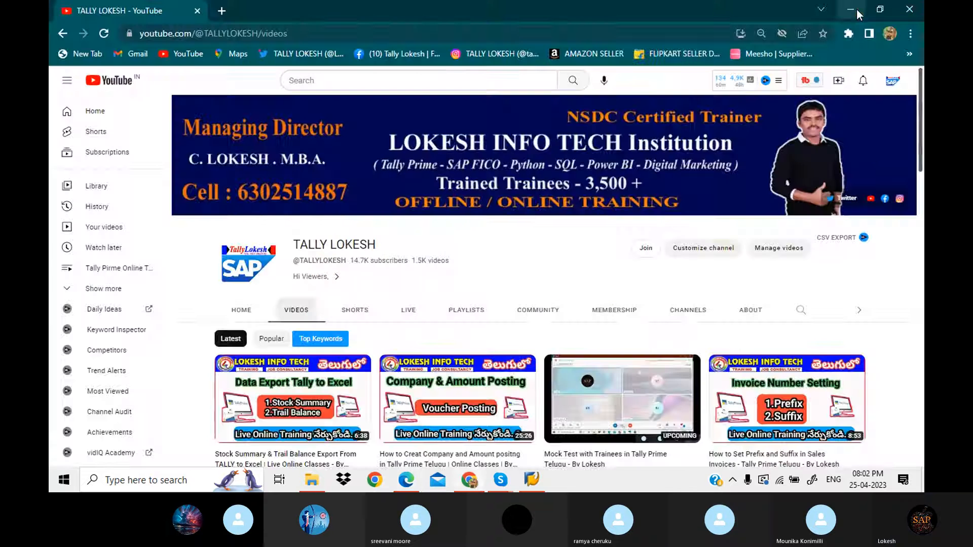
{"action": "left_click", "coordinate": [856, 9]}
{"action": "left_click", "coordinate": [856, 9]}
{"action": "left_click", "coordinate": [856, 12]}
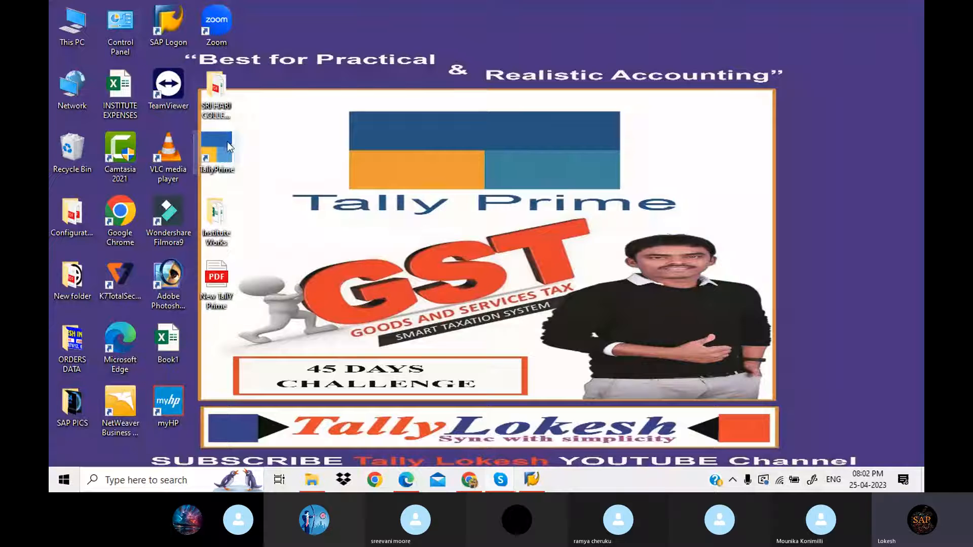
{"action": "double_click", "coordinate": [227, 141]}
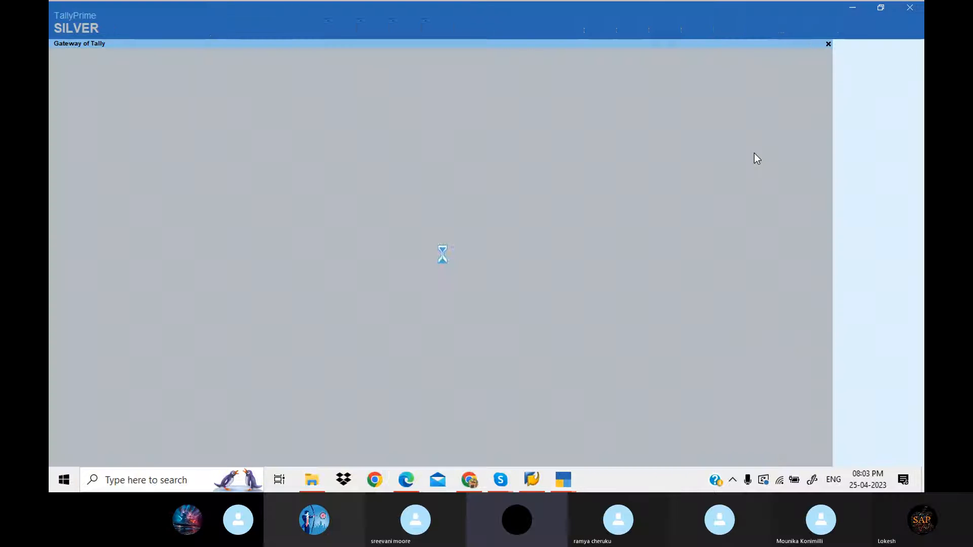
{"action": "key", "text": "Return"}
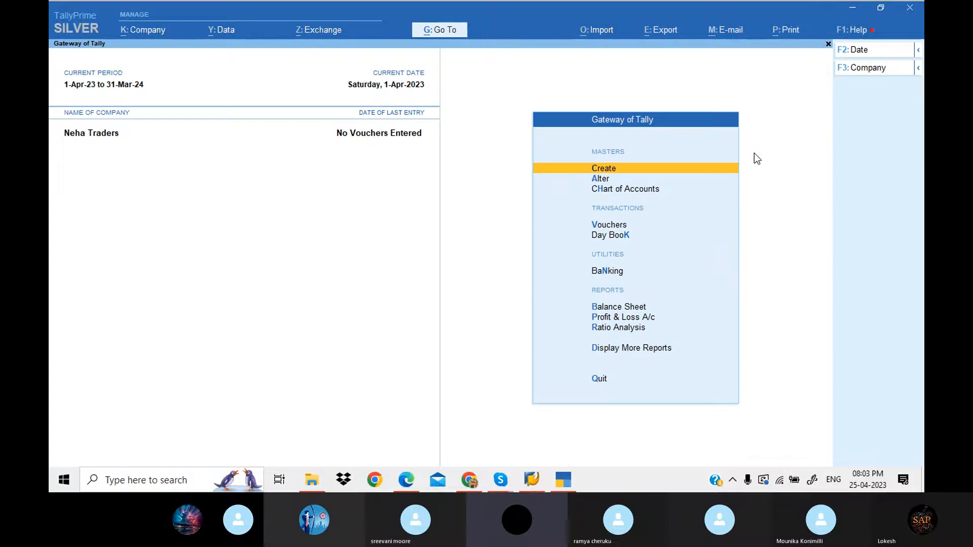
Step: Shut the Neha Traders company and confirm closing it
{"action": "left_click", "coordinate": [878, 72]}
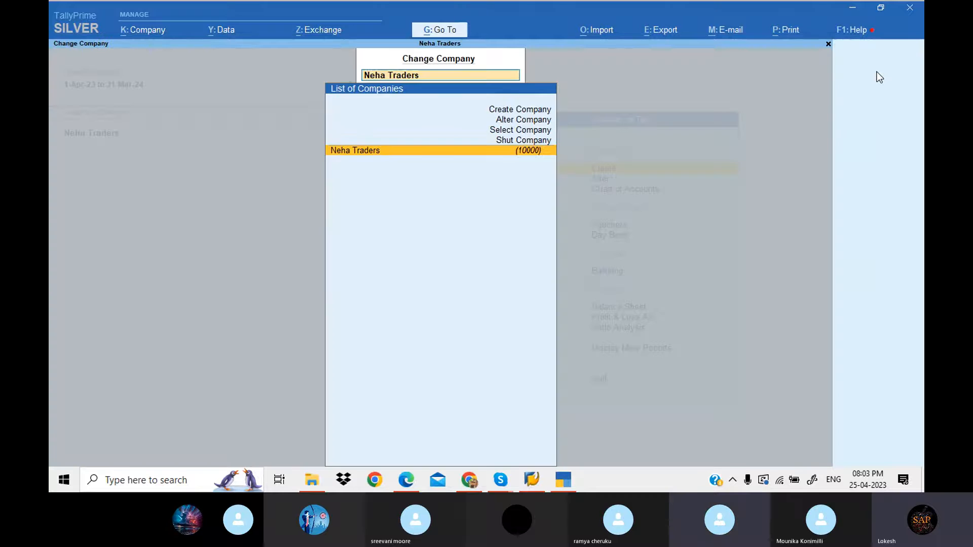
{"action": "key", "text": "Up"}
{"action": "key", "text": "Return"}
{"action": "key", "text": "Return"}
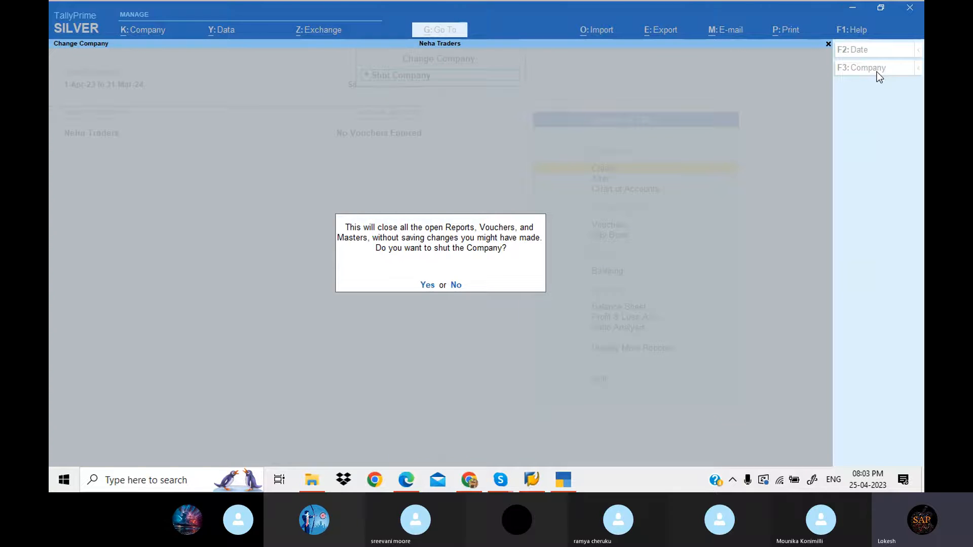
{"action": "type", "text": "y"}
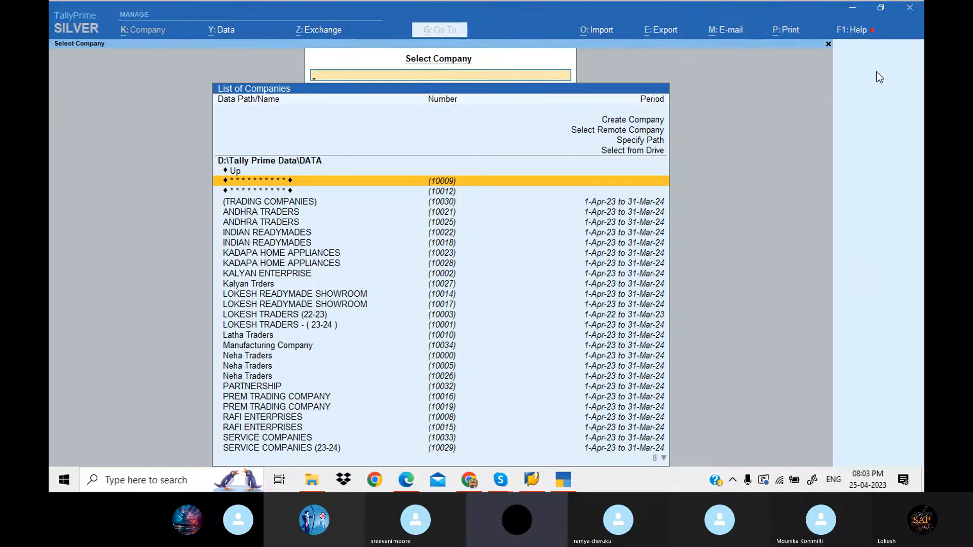
Step: Find companies starting with "ser" and open SERVICE COMPANIES (10033) for 1-Apr-23 to 31-Mar-24
{"action": "type", "text": "ser"}
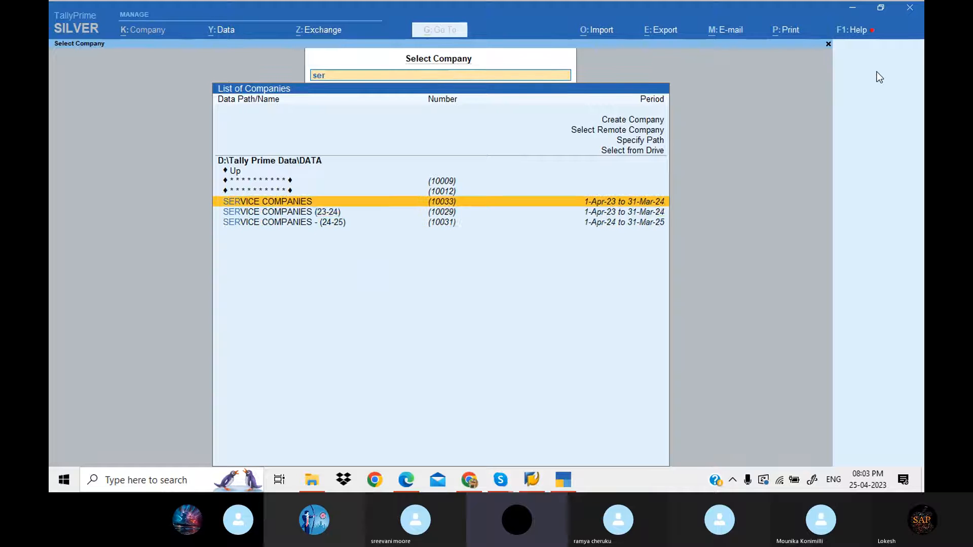
{"action": "key", "text": "Down"}
{"action": "key", "text": "Up"}
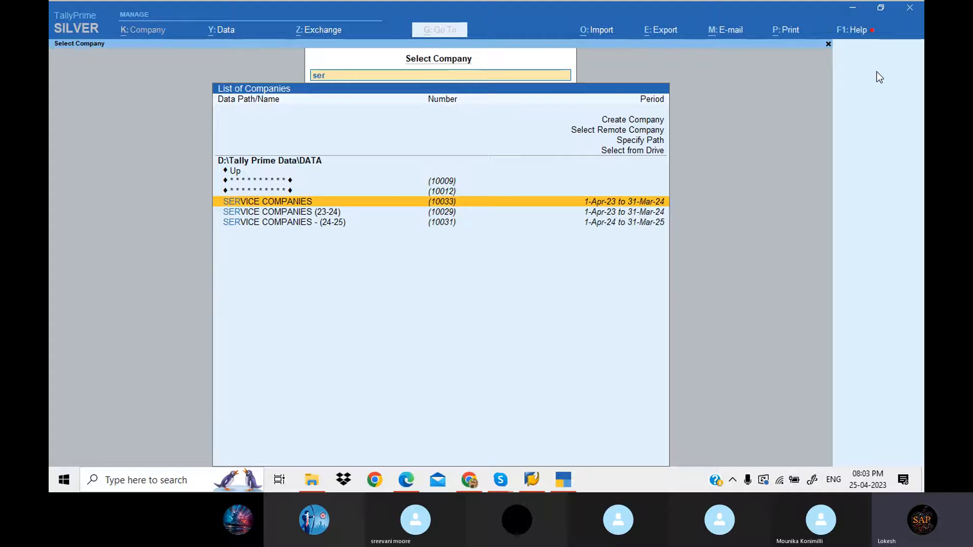
{"action": "key", "text": "Return"}
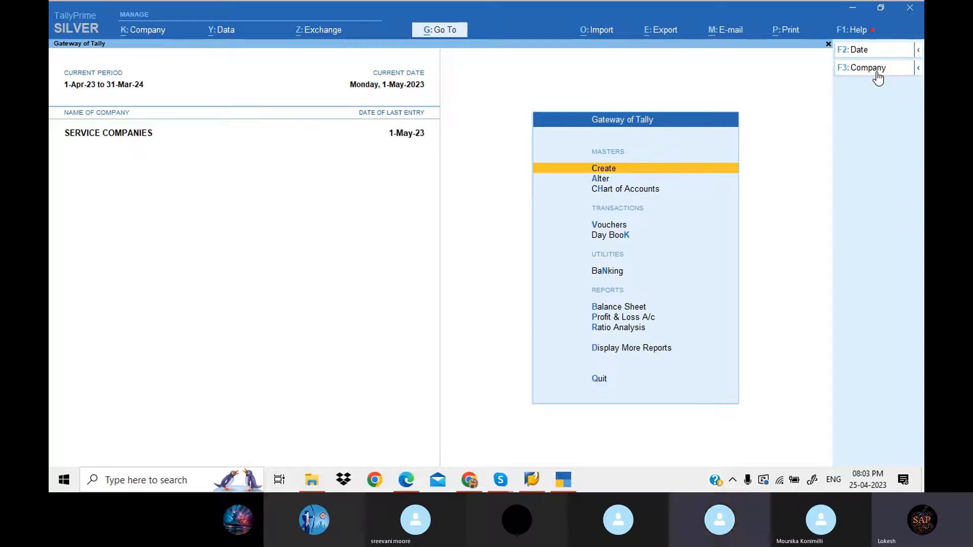
Step: Open voucher entry for SERVICE COMPANIES with a new journal voucher
{"action": "key", "text": "Down"}
{"action": "key", "text": "Down"}
{"action": "key", "text": "Down"}
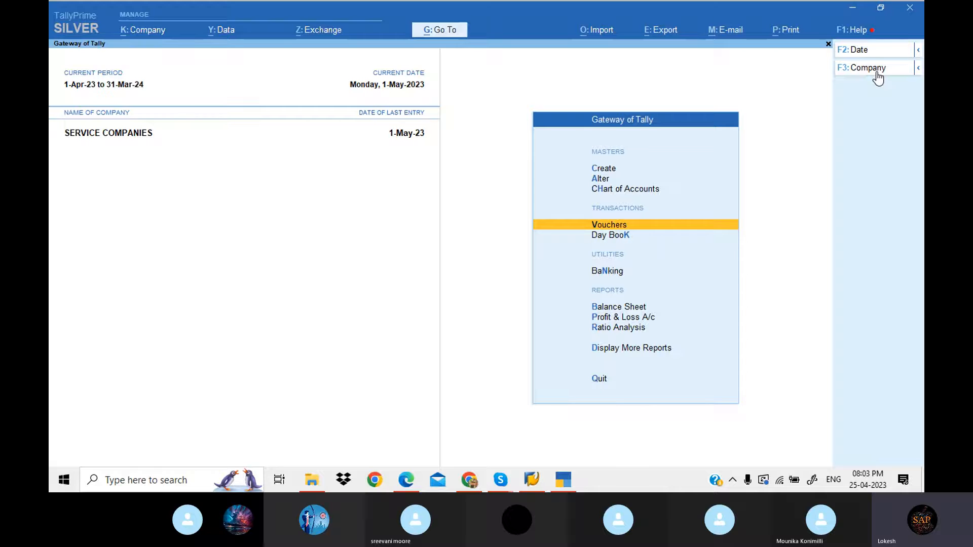
{"action": "key", "text": "Return"}
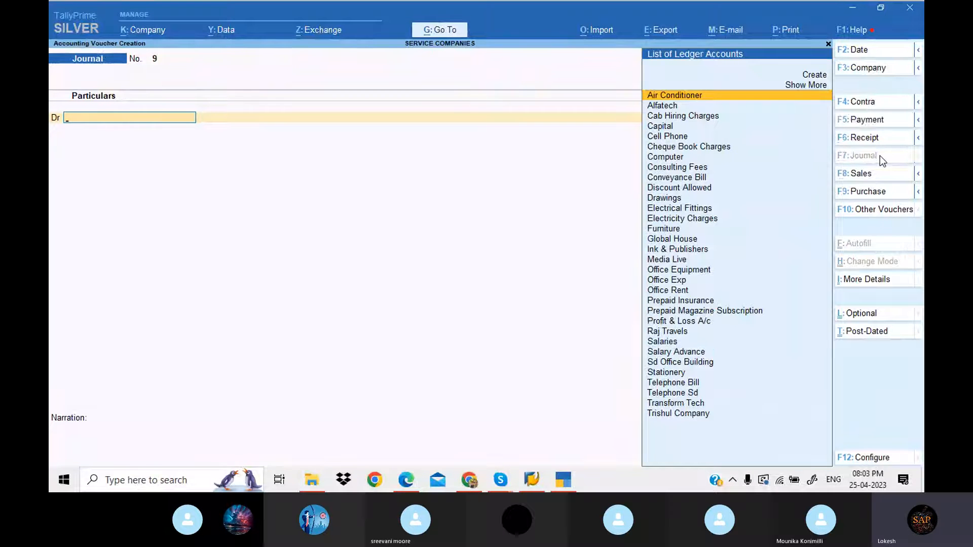
Step: Start a new ledger from the journal voucher and name it Forec Marketing, copying the name from adjustment entry 1 in the PDF
{"action": "key", "text": "alt+c"}
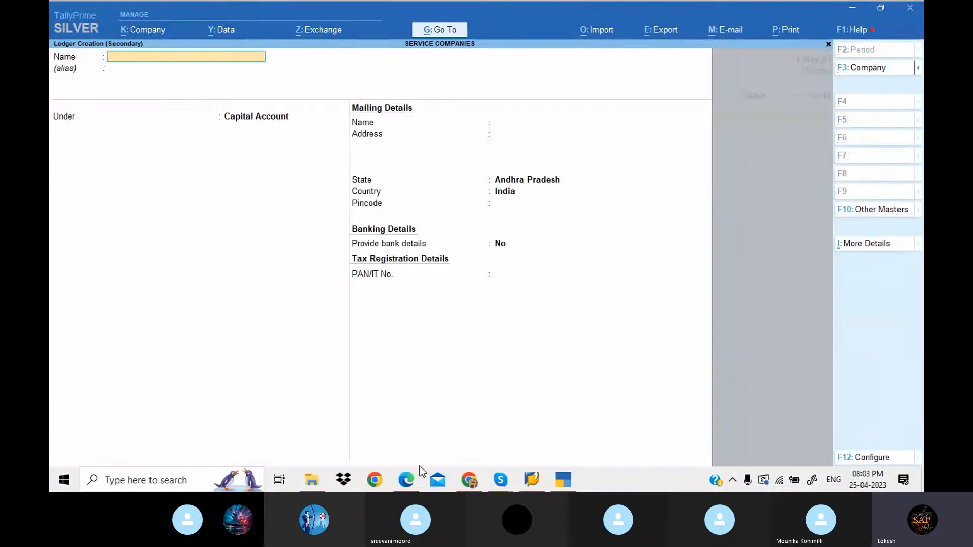
{"action": "left_click", "coordinate": [408, 480]}
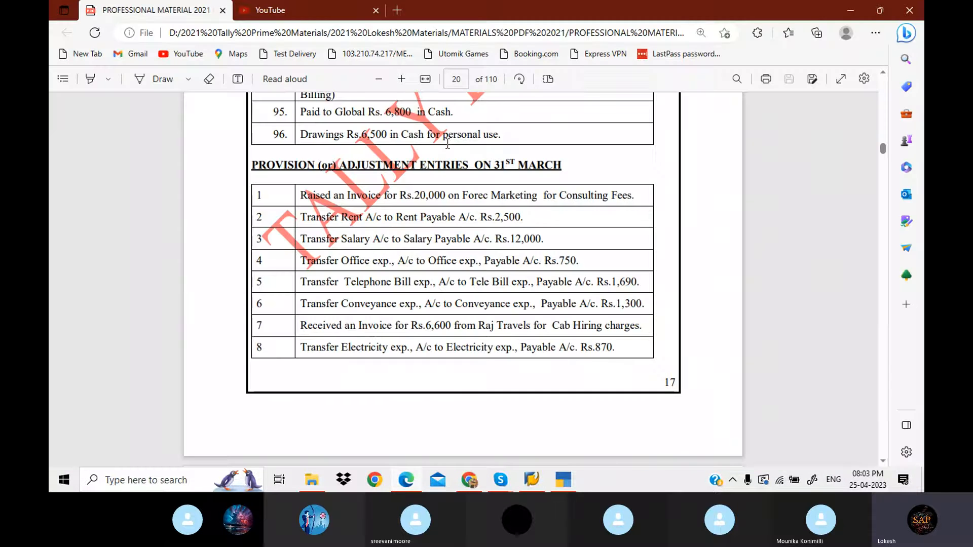
{"action": "left_click_drag", "start_coordinate": [462, 195], "coordinate": [536, 198]}
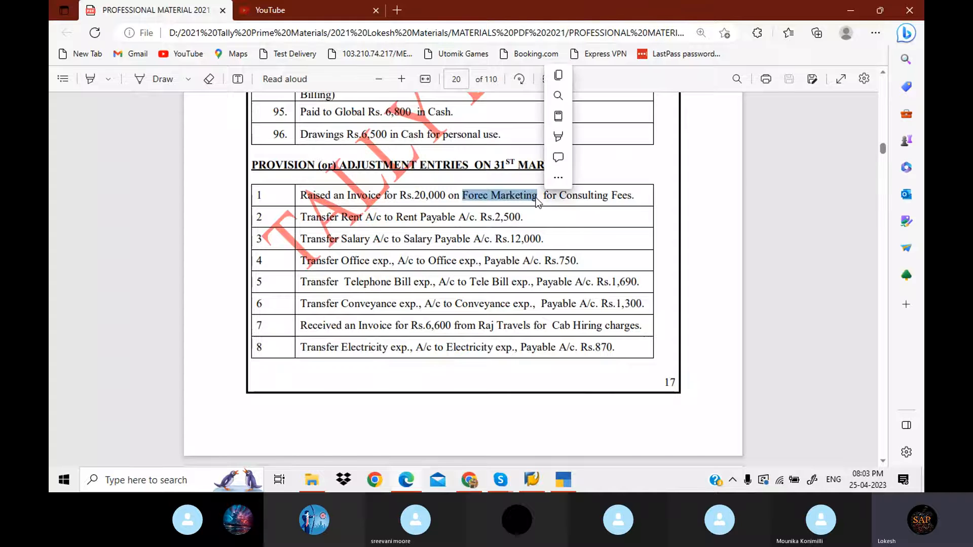
{"action": "key", "text": "ctrl+c"}
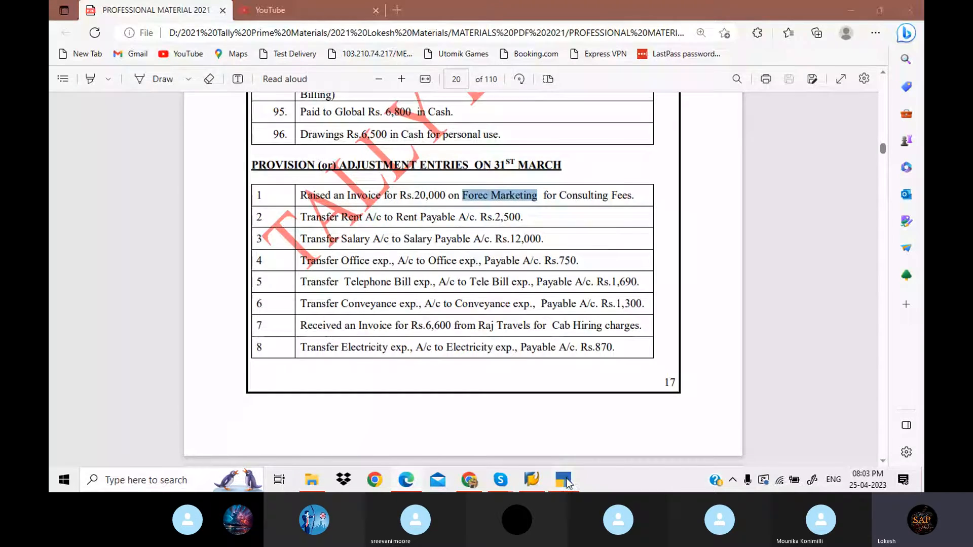
{"action": "left_click", "coordinate": [563, 480]}
{"action": "key", "text": "ctrl+alt+v"}
{"action": "key", "text": "Return"}
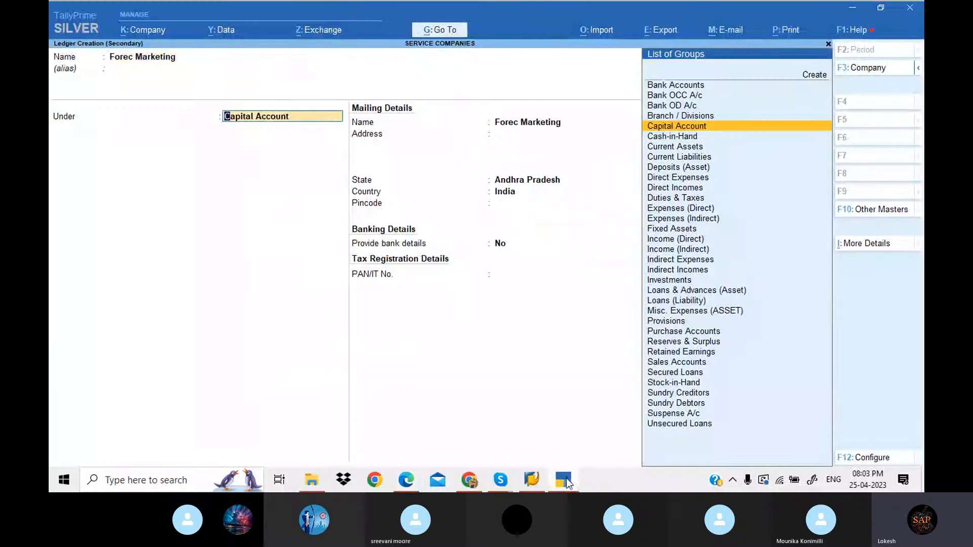
Step: Place the Forec Marketing ledger under Sundry Debtors and save it as the journal's debit account, keeping the default mailing details
{"action": "type", "text": "Sun"}
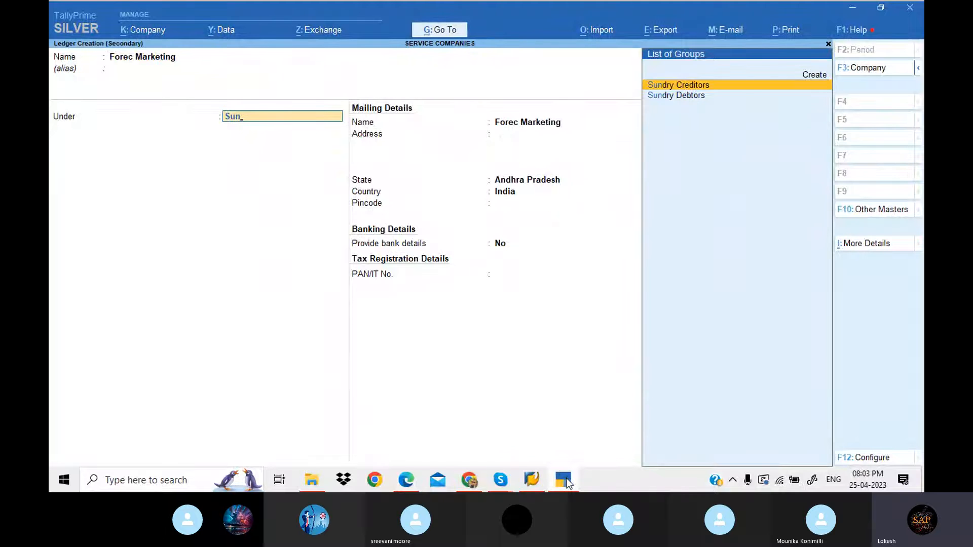
{"action": "key", "text": "Down"}
{"action": "key", "text": "Return"}
{"action": "key", "text": "Return"}
{"action": "key", "text": "Return"}
{"action": "key", "text": "Return"}
{"action": "key", "text": "Return"}
{"action": "key", "text": "Return"}
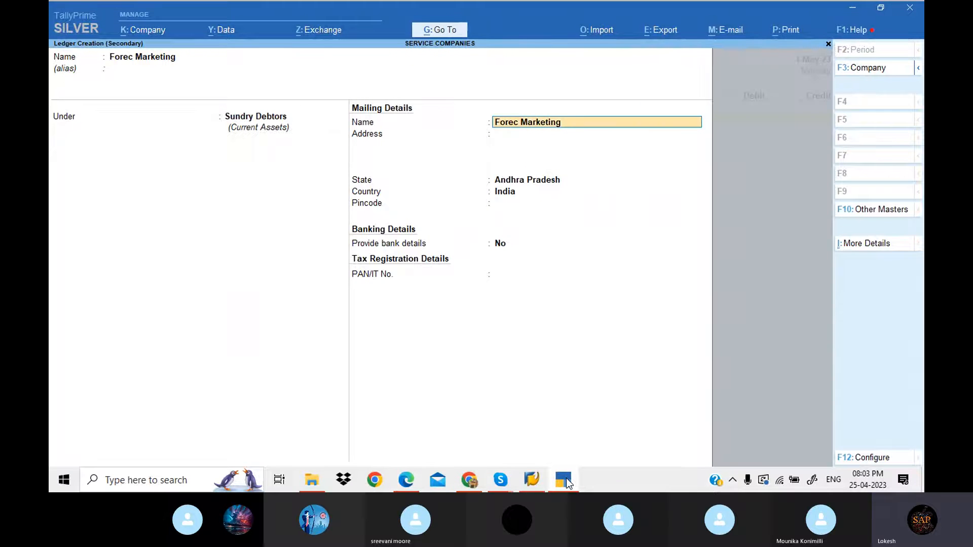
{"action": "key", "text": "Return"}
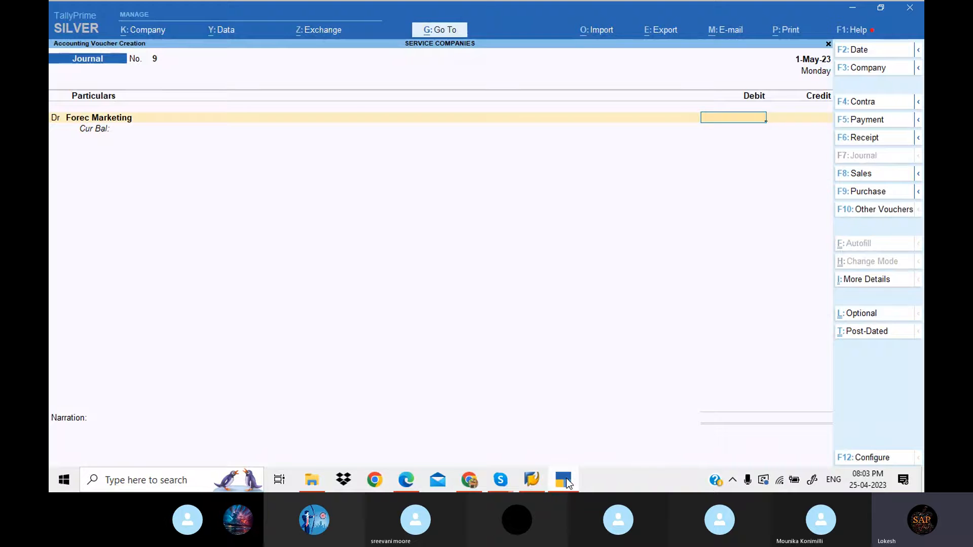
Step: Check adjustment entry 1 for Forec Marketing in the PDF and return to the journal voucher in TallyPrime
{"action": "left_click", "coordinate": [566, 483]}
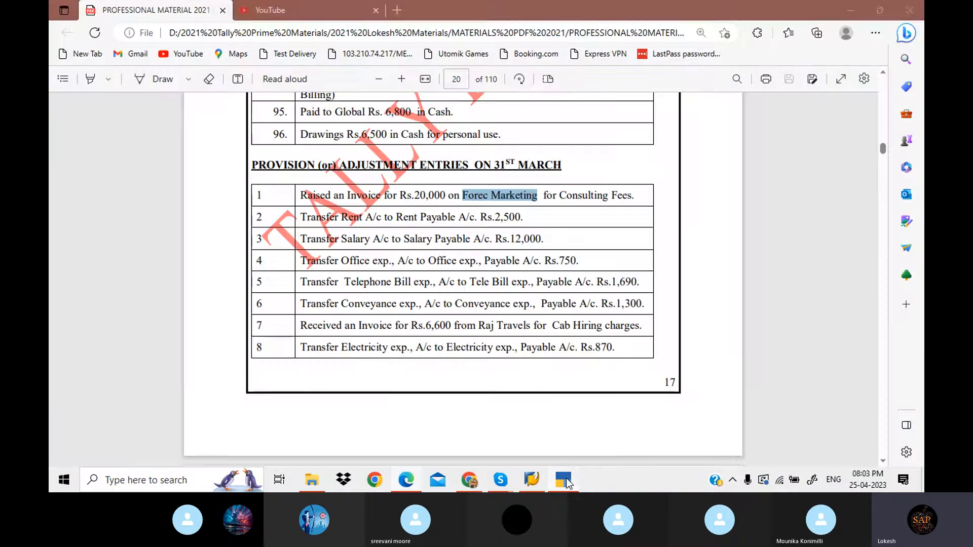
{"action": "left_click", "coordinate": [567, 483]}
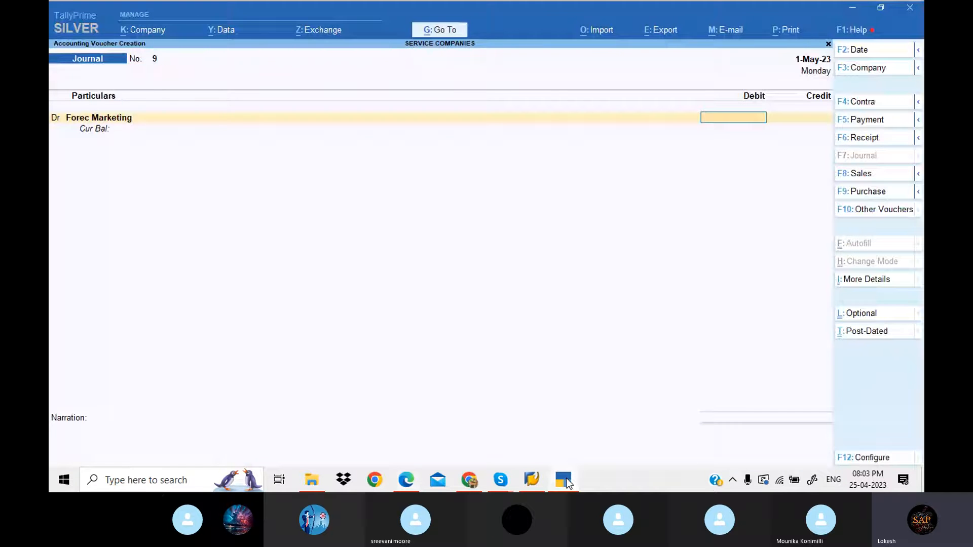
Step: Enter 20,000 as the debit amount for Forec Marketing in the journal voucher
{"action": "type", "text": "000"}
{"action": "key", "text": "BackSpace"}
{"action": "key", "text": "BackSpace"}
{"action": "key", "text": "BackSpace"}
{"action": "type", "text": "20000"}
{"action": "key", "text": "Return"}
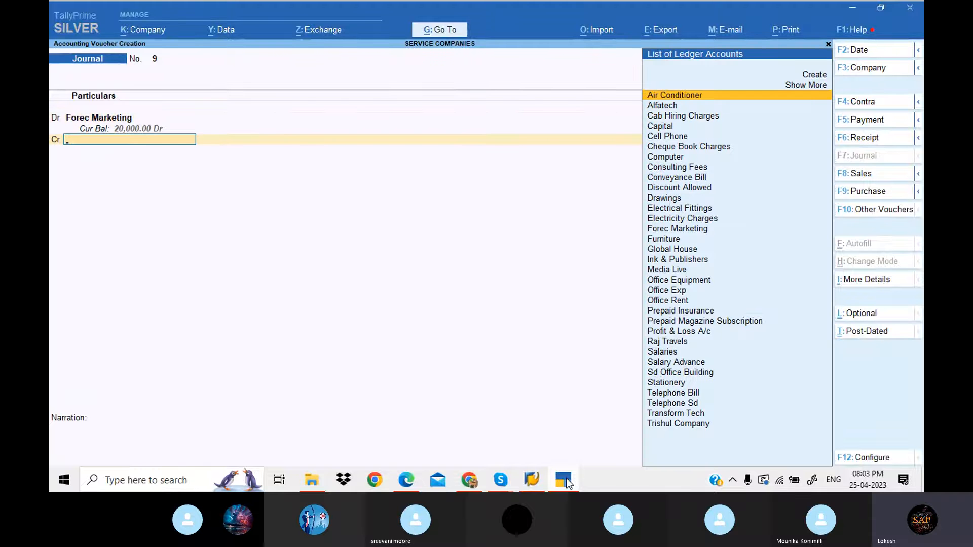
Step: Credit Consulting Fees with 20,000 against Forec Marketing and save the journal voucher
{"action": "type", "text": "Con"}
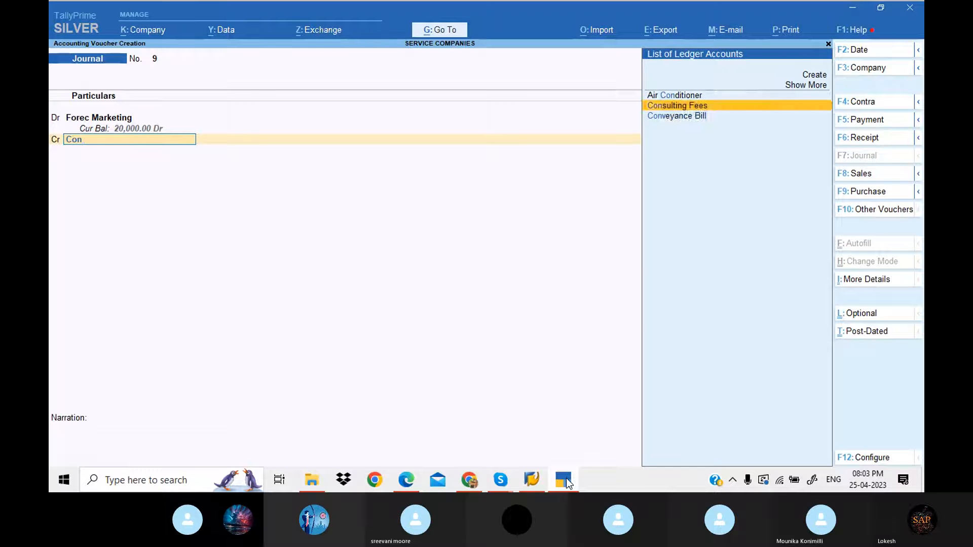
{"action": "key", "text": "Return"}
{"action": "key", "text": "Return"}
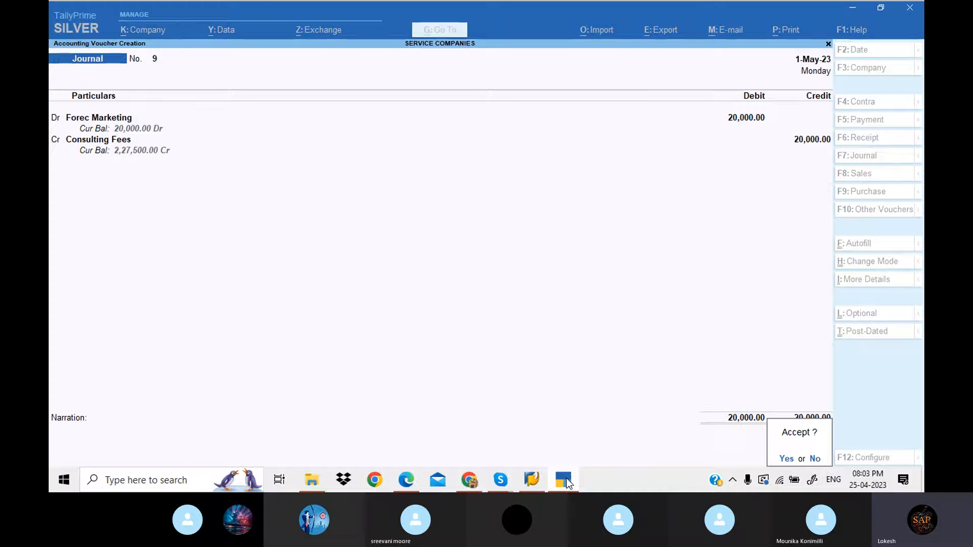
{"action": "key", "text": "Return"}
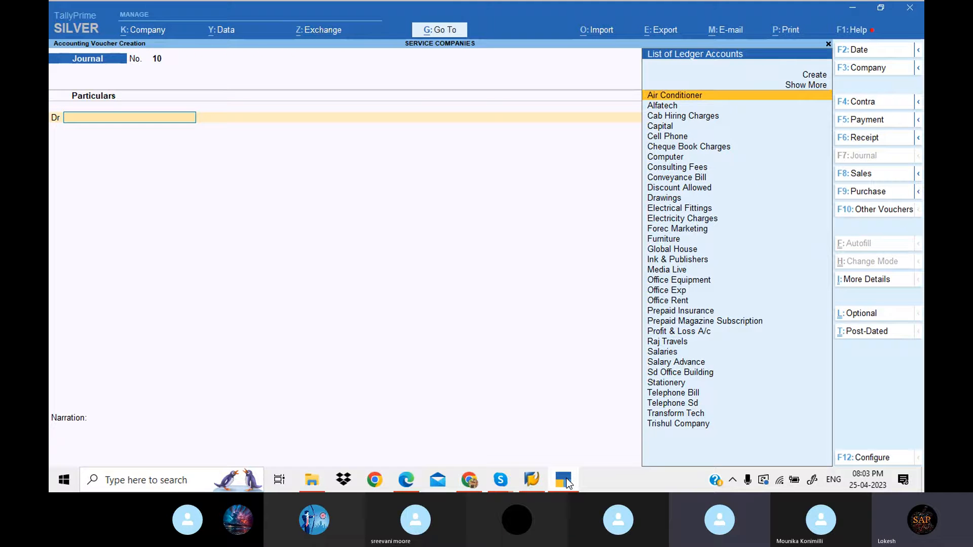
Step: Check adjustment entry 2 in the PDF and debit Office Rent with 2,500 in the new journal voucher
{"action": "left_click", "coordinate": [566, 483]}
{"action": "left_click", "coordinate": [566, 483]}
{"action": "type", "text": "Re"}
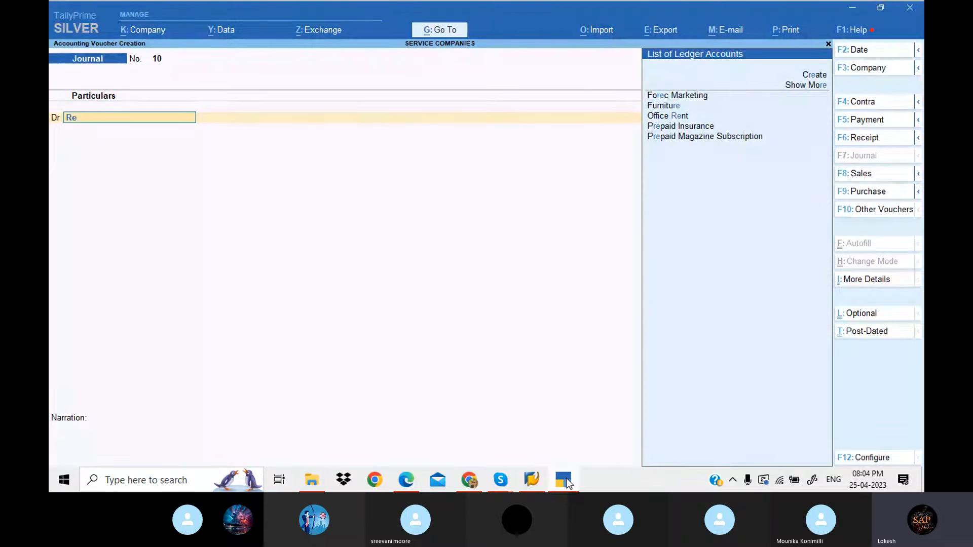
{"action": "key", "text": "Down"}
{"action": "key", "text": "Down"}
{"action": "key", "text": "Down"}
{"action": "key", "text": "Down"}
{"action": "key", "text": "Down"}
{"action": "key", "text": "Return"}
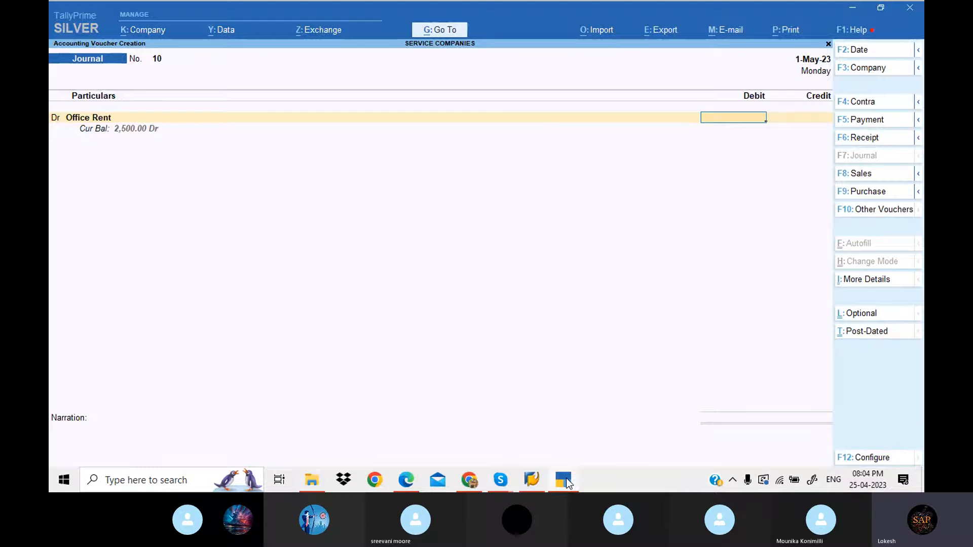
{"action": "left_click", "coordinate": [566, 483]}
{"action": "left_click", "coordinate": [566, 483]}
{"action": "type", "text": "250"}
Step: Create a Rent Payable ledger under Provisions from the credit line of the rent journal
{"action": "key", "text": "alt+c"}
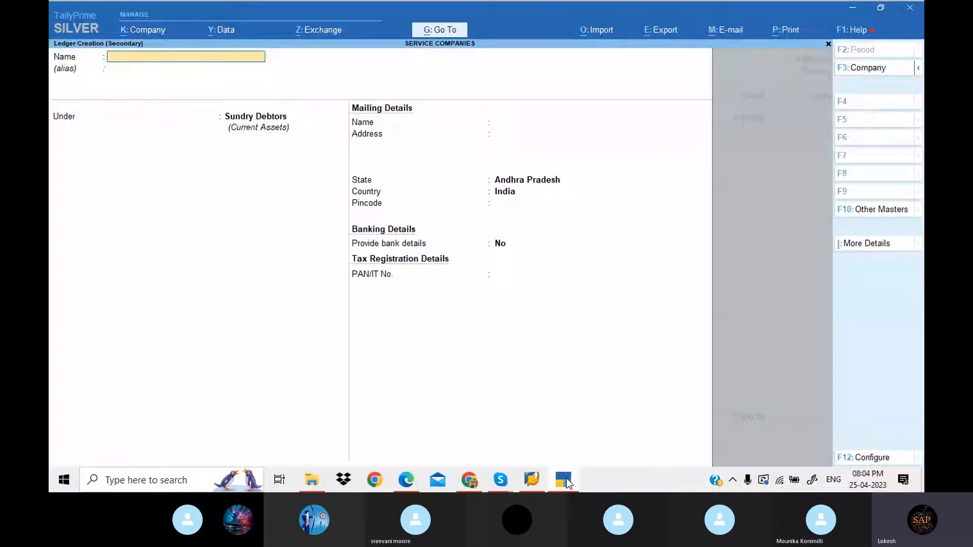
{"action": "type", "text": "Rent Payable"}
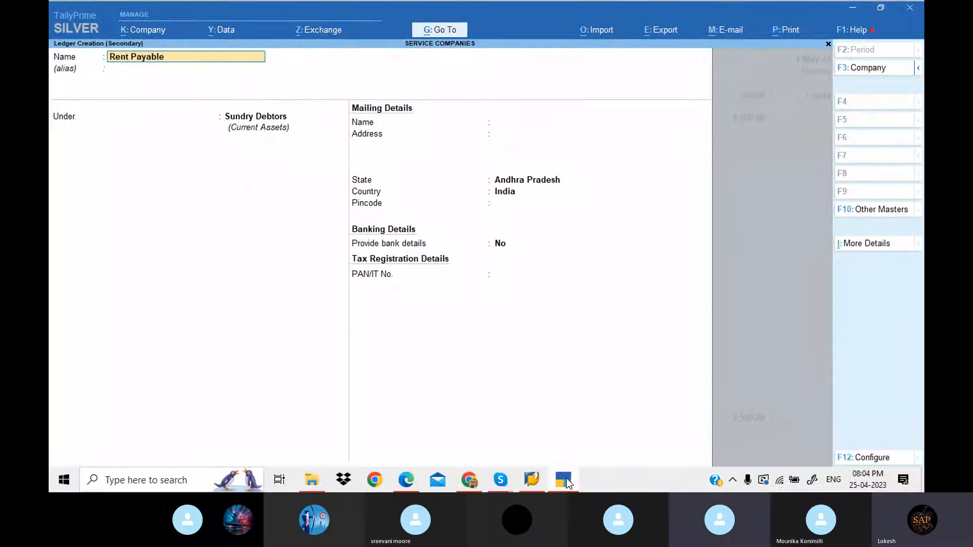
{"action": "key", "text": "Return"}
{"action": "key", "text": "Return"}
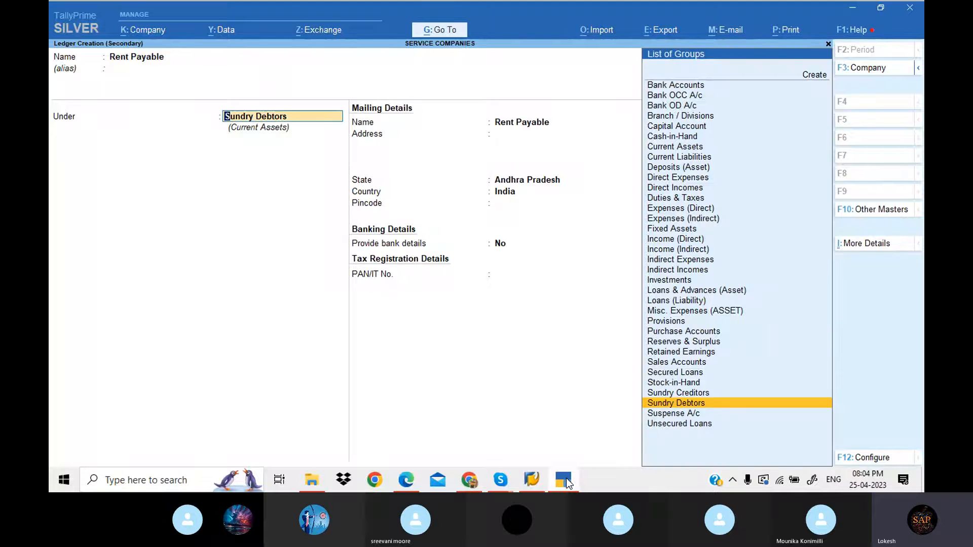
{"action": "type", "text": "Provisions"}
{"action": "key", "text": "Return"}
{"action": "key", "text": "Return"}
{"action": "key", "text": "Return"}
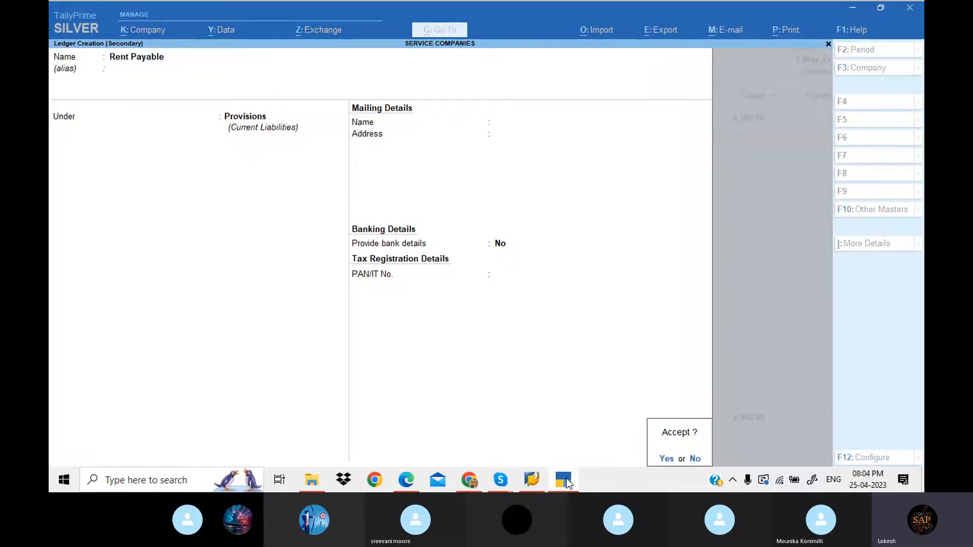
{"action": "key", "text": "Return"}
Step: Credit Rent Payable with 2,500 and save the journal voucher
{"action": "key", "text": "Return"}
{"action": "key", "text": "Return"}
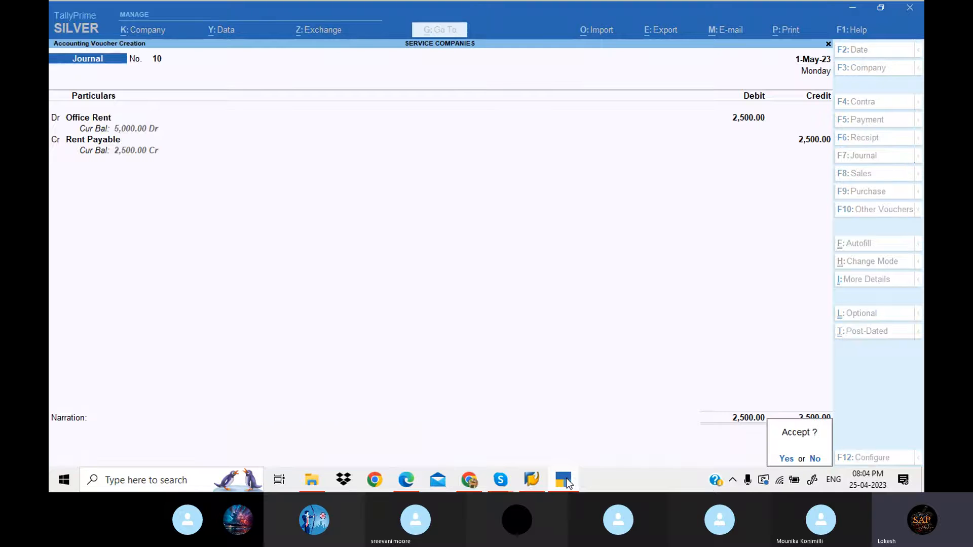
{"action": "key", "text": "Return"}
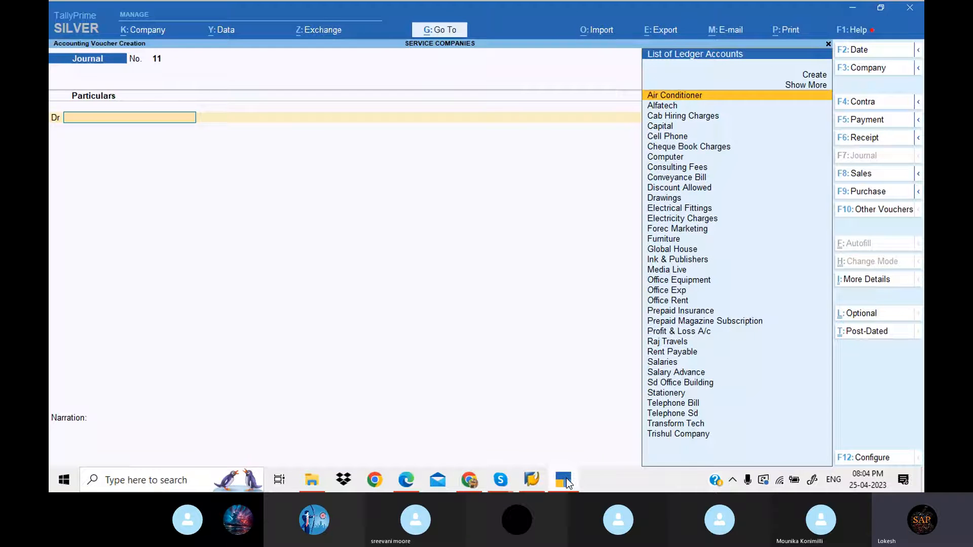
Step: Debit Salaries with 12,000 in the new journal voucher, following adjustment entry 3 in the PDF
{"action": "type", "text": "Sa"}
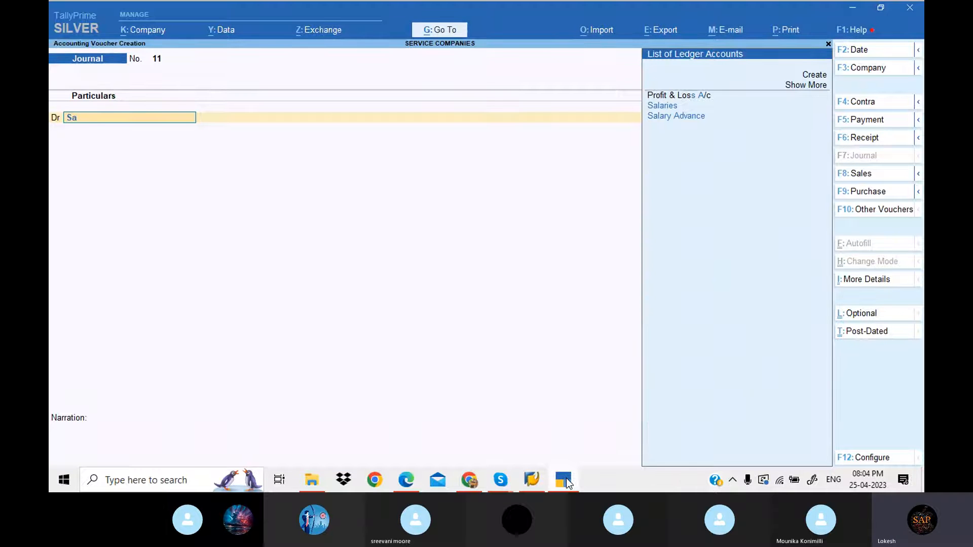
{"action": "key", "text": "Return"}
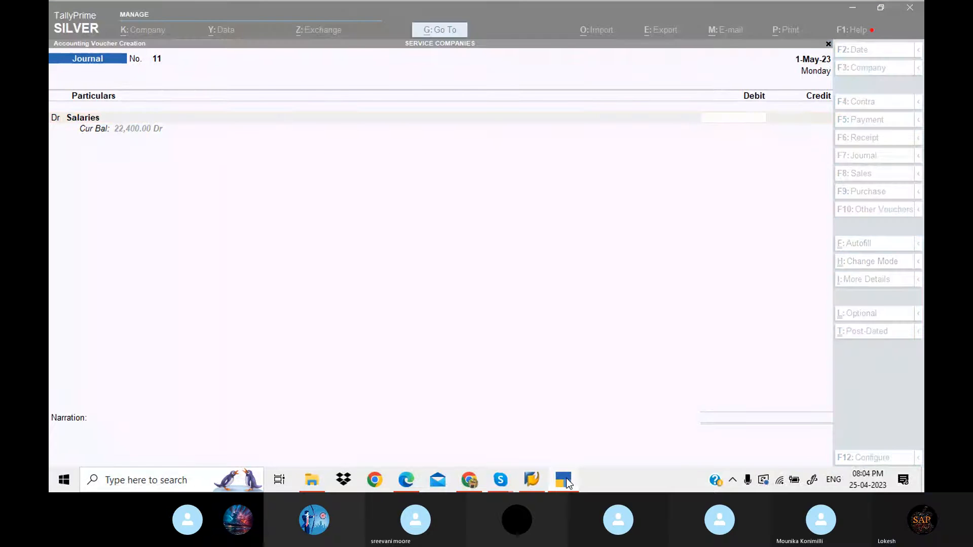
{"action": "left_click", "coordinate": [566, 481]}
{"action": "left_click", "coordinate": [567, 482]}
{"action": "type", "text": "12000"}
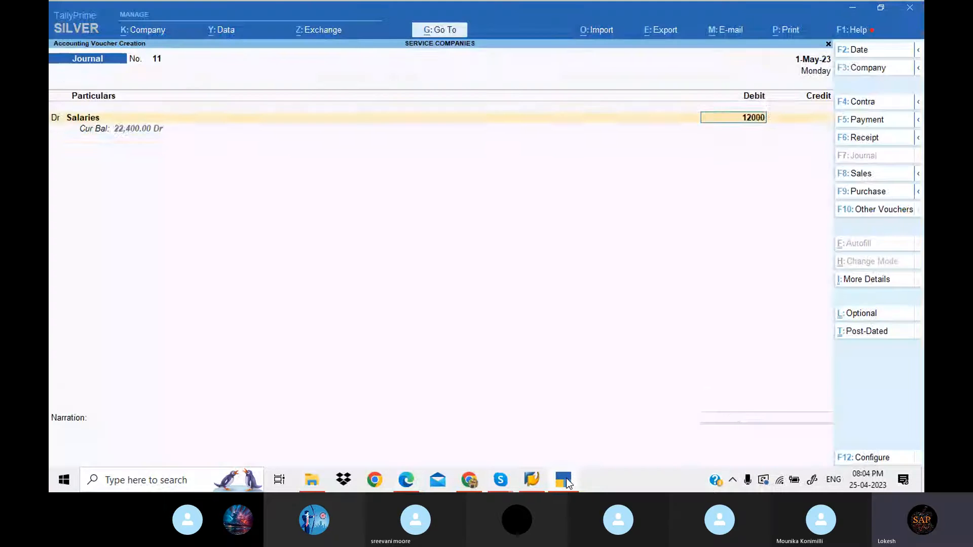
{"action": "key", "text": "Return"}
Step: Create a Salary Payable ledger under Provisions, credit it with 12,000 and save the journal voucher
{"action": "key", "text": "alt+c"}
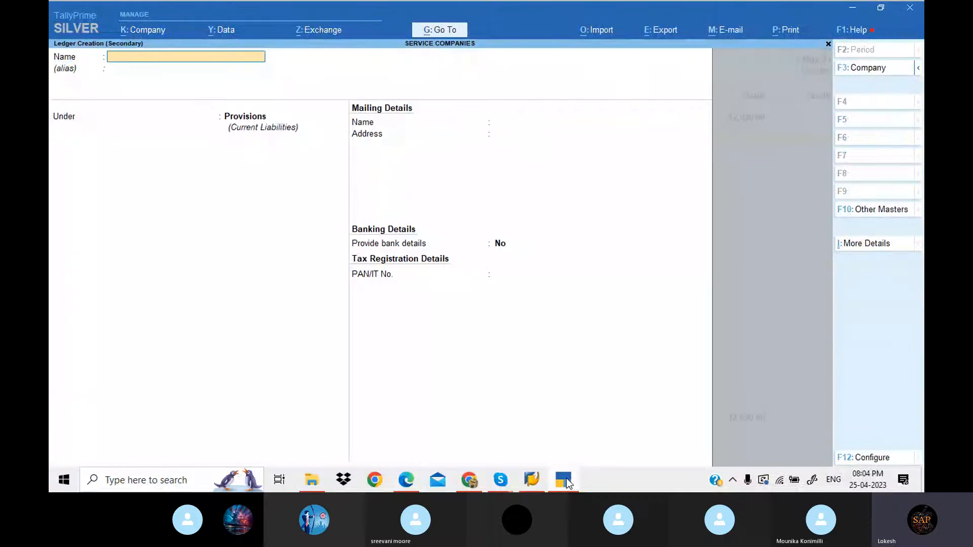
{"action": "type", "text": "Salary Payable"}
{"action": "key", "text": "Return"}
{"action": "key", "text": "Return"}
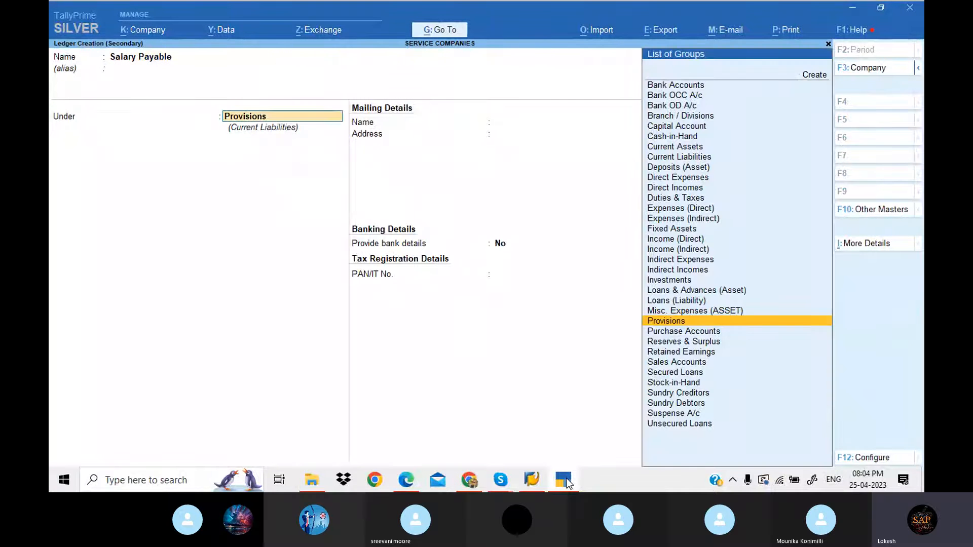
{"action": "key", "text": "ctrl+a"}
{"action": "key", "text": "Return"}
{"action": "key", "text": "Return"}
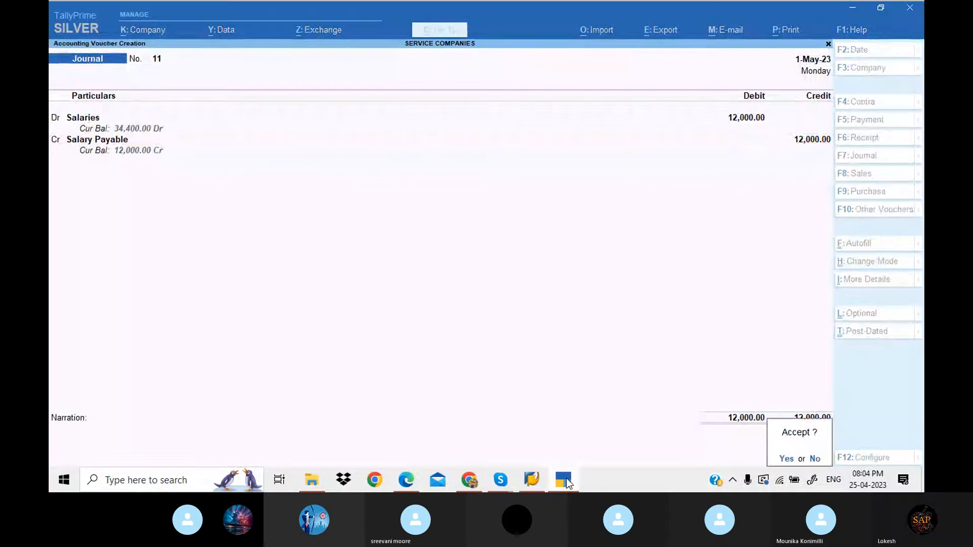
{"action": "key", "text": "Return"}
Step: Check adjustment entry 4 in the PDF and debit Office Exp with 750 in the new journal voucher
{"action": "left_click", "coordinate": [566, 479]}
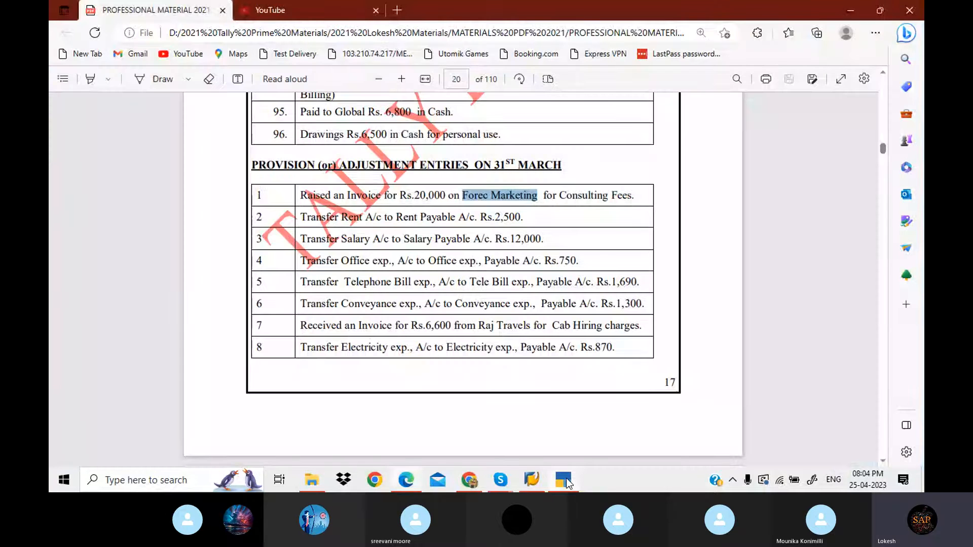
{"action": "left_click", "coordinate": [566, 480]}
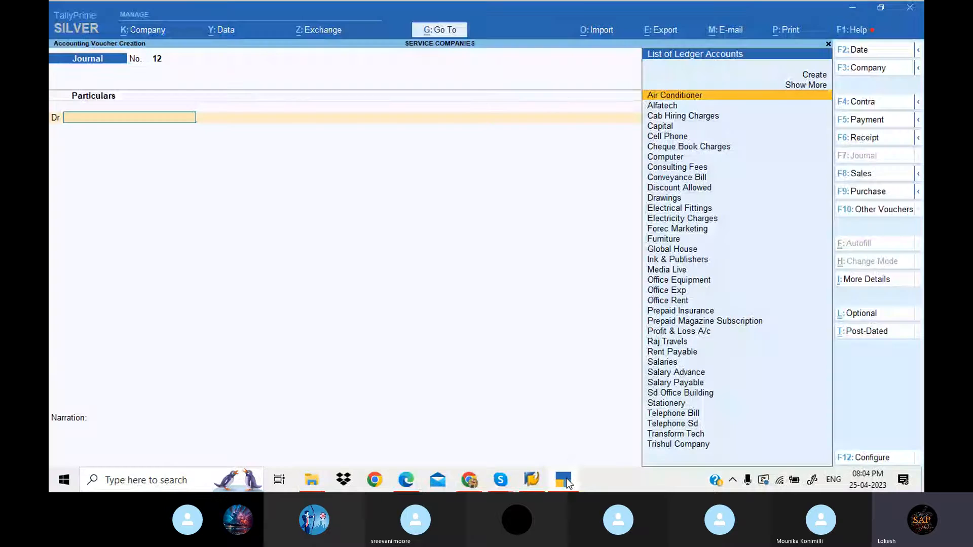
{"action": "type", "text": "Of"}
{"action": "key", "text": "Down"}
{"action": "key", "text": "Return"}
{"action": "left_click", "coordinate": [565, 479]}
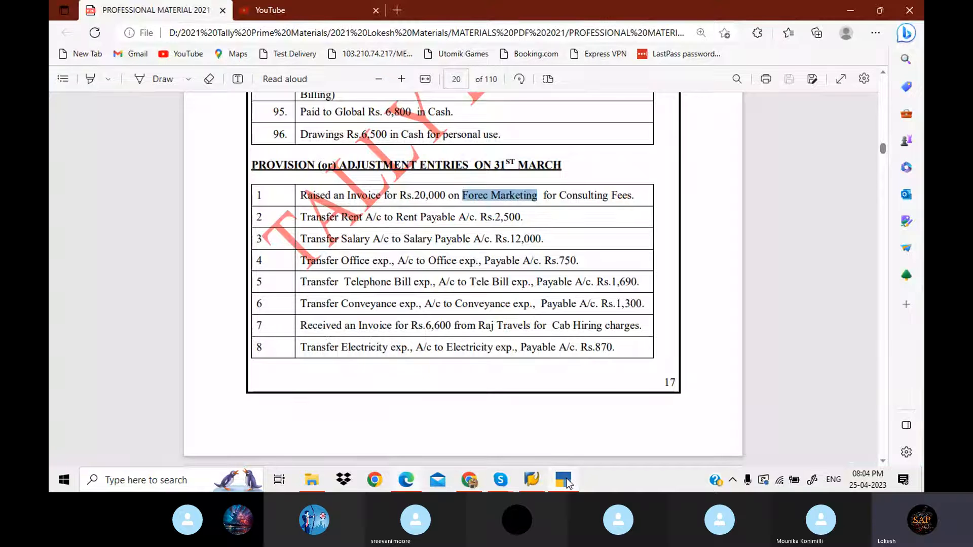
{"action": "left_click", "coordinate": [566, 479]}
{"action": "type", "text": "750"}
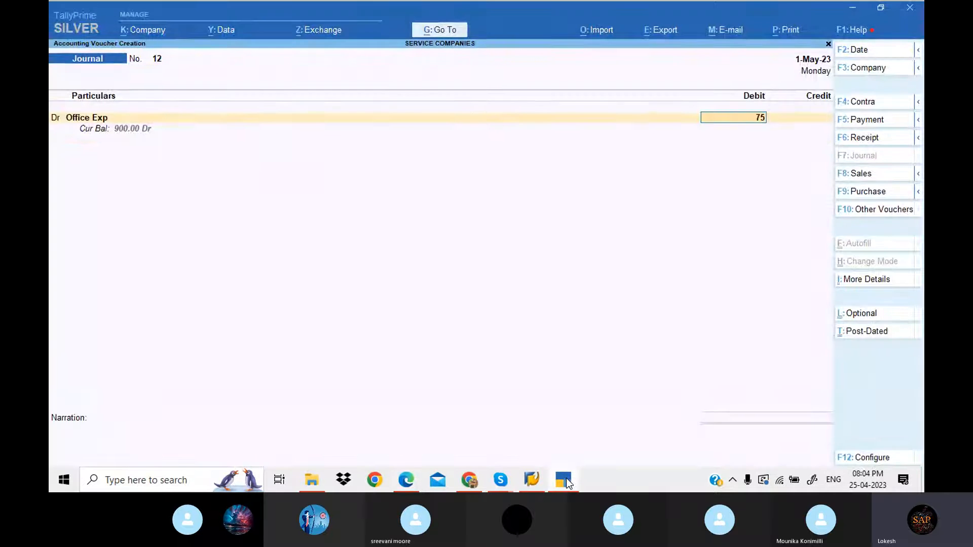
{"action": "key", "text": "Return"}
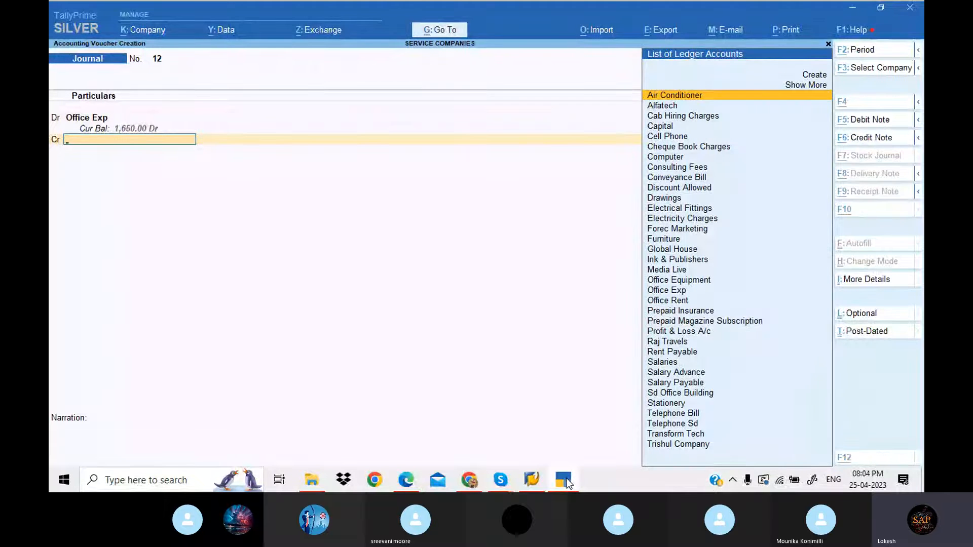
Step: Create an Office Exp Payable ledger under Provisions, credit it with 750 and save the journal voucher
{"action": "key", "text": "alt+c"}
{"action": "type", "text": "Office Exp Payable"}
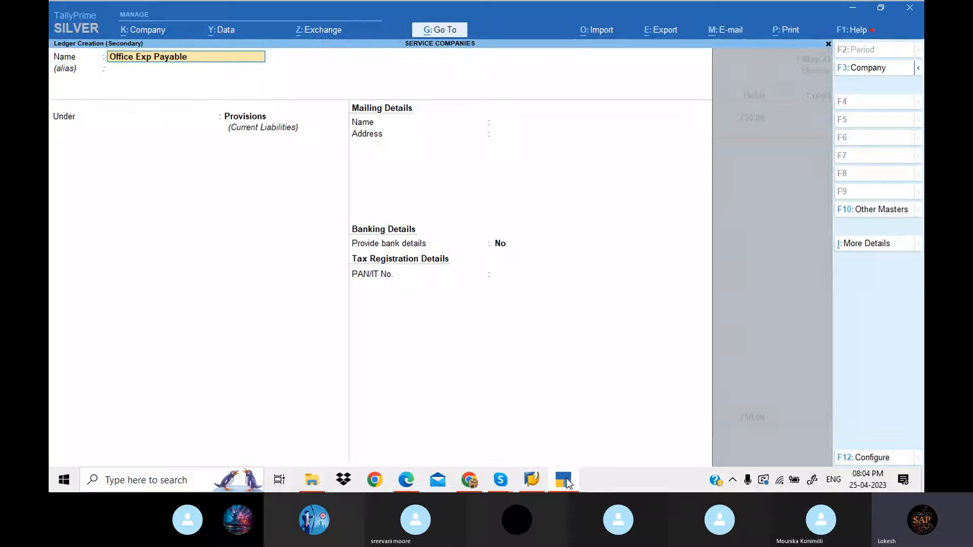
{"action": "key", "text": "Return"}
{"action": "key", "text": "ctrl+a"}
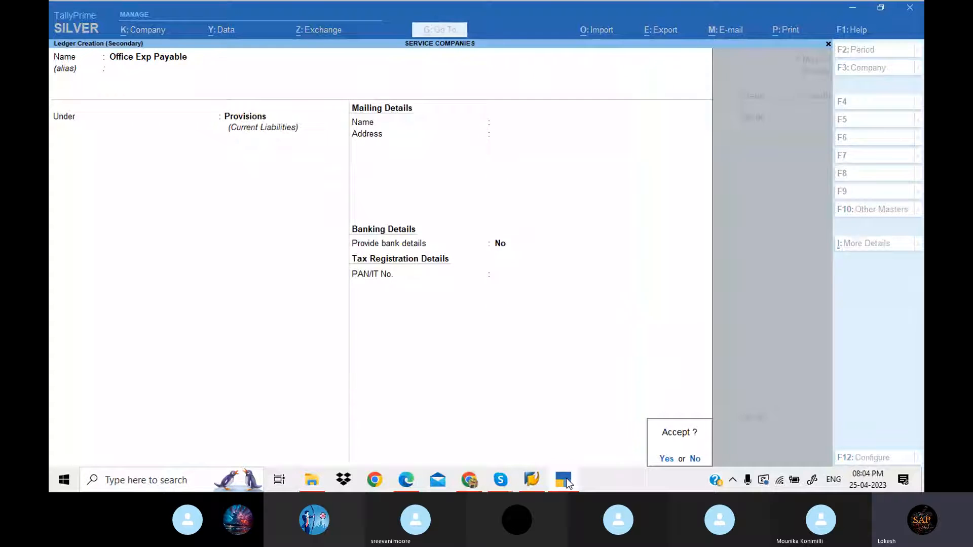
{"action": "key", "text": "Return"}
{"action": "key", "text": "Return"}
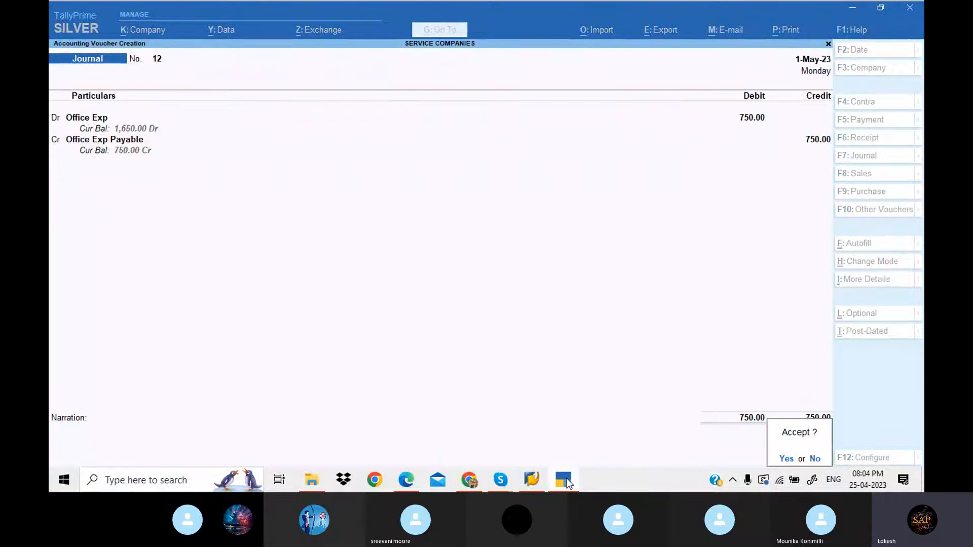
{"action": "key", "text": "Return"}
Step: Check adjustment entry 5 in the PDF and debit Telephone Bill with 1,690 in the new journal voucher
{"action": "left_click", "coordinate": [563, 480]}
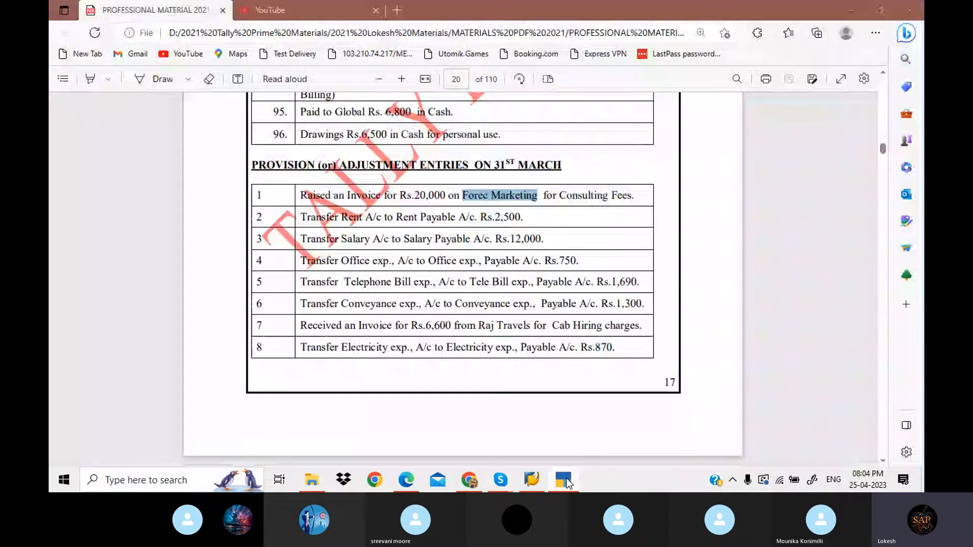
{"action": "left_click", "coordinate": [565, 481]}
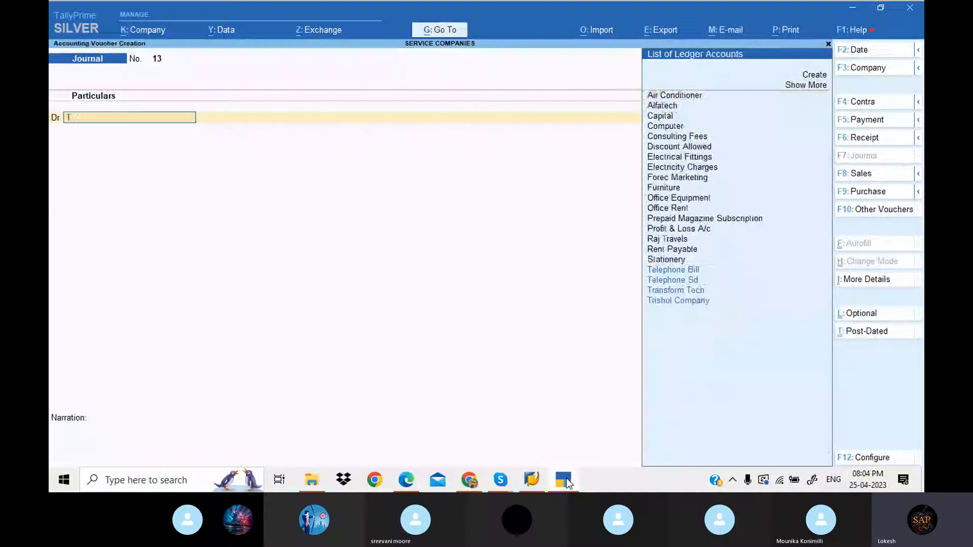
{"action": "type", "text": "Tel"}
{"action": "key", "text": "Return"}
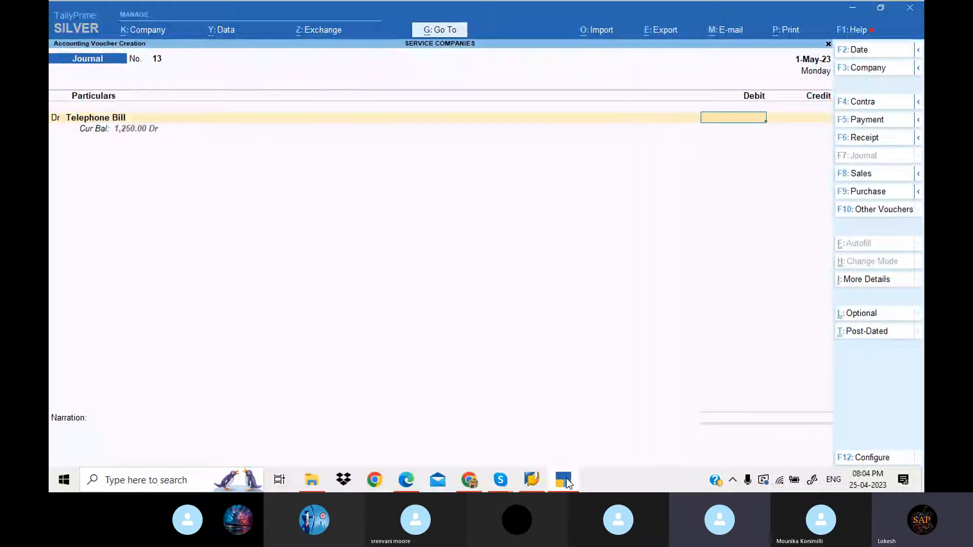
{"action": "left_click", "coordinate": [566, 482]}
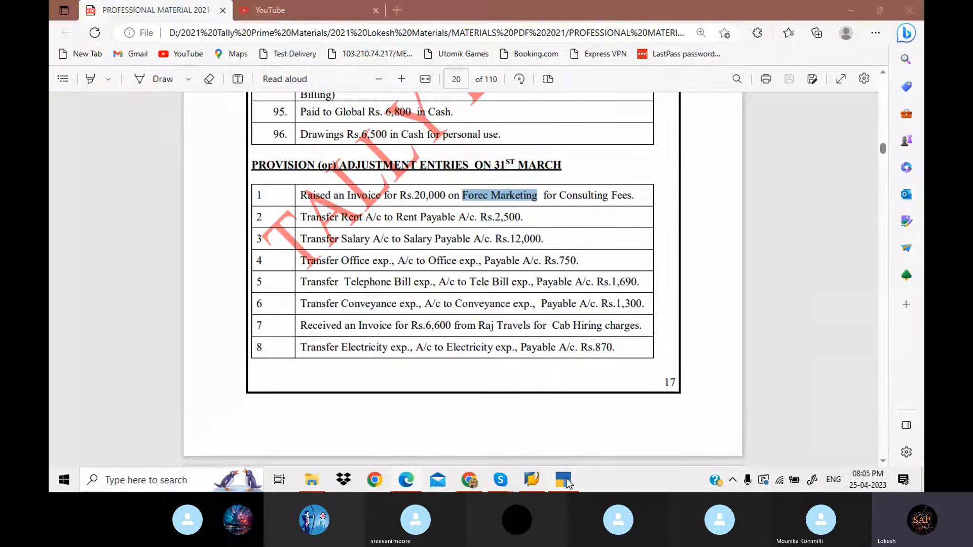
{"action": "left_click", "coordinate": [566, 482]}
Step: Create a Telephone Bill Payable ledger under Provisions from the credit line of the telephone journal
{"action": "key", "text": "alt+c"}
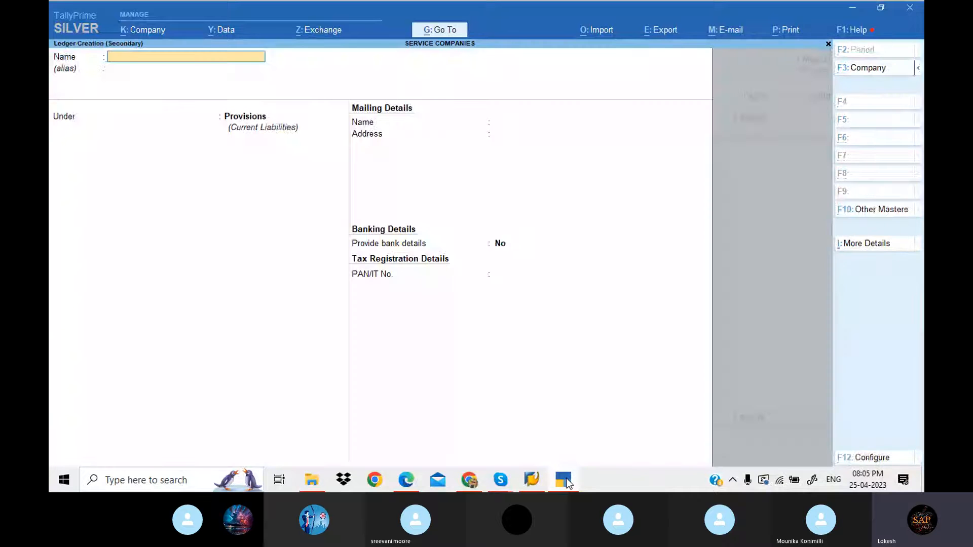
{"action": "type", "text": "Telephone b"}
{"action": "key", "text": "Return"}
{"action": "key", "text": "Return"}
{"action": "key", "text": "Return"}
{"action": "key", "text": "Return"}
{"action": "key", "text": "Return"}
{"action": "key", "text": "Return"}
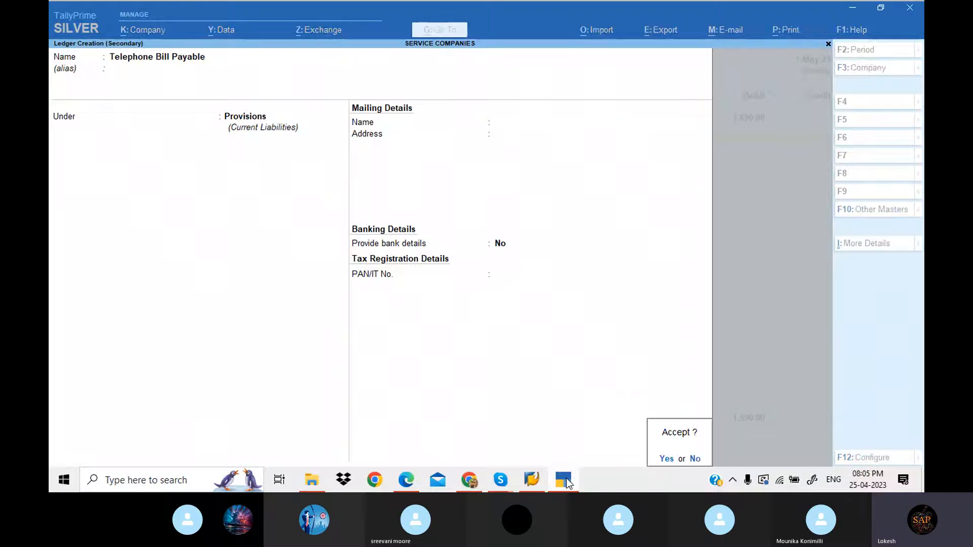
{"action": "key", "text": "Return"}
Step: Credit Telephone Bill Payable with 1,690 and save the journal voucher
{"action": "key", "text": "Return"}
{"action": "key", "text": "Return"}
{"action": "key", "text": "Return"}
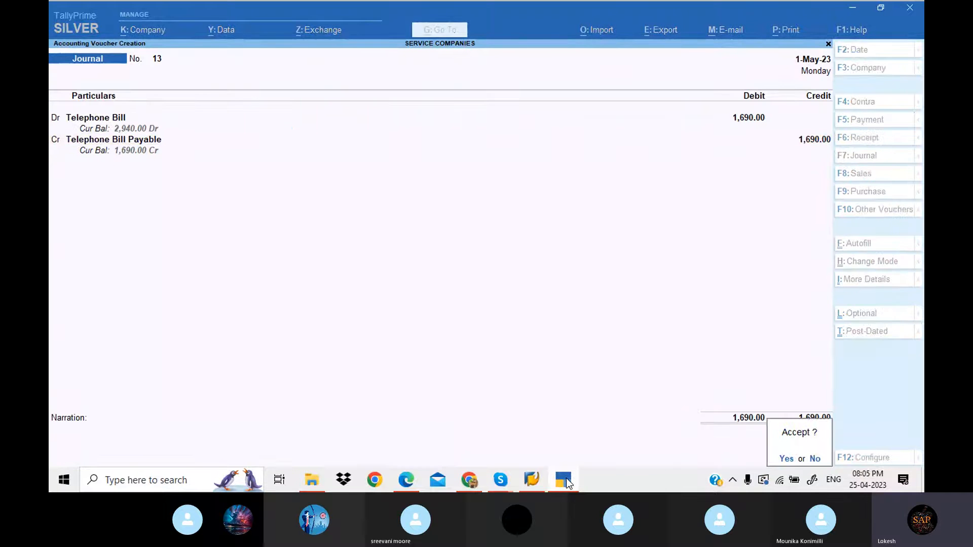
{"action": "key", "text": "Return"}
Step: Check adjustment entry 6 in the PDF and debit Conveyance Bill with 1,300 in the new journal voucher
{"action": "key", "text": "alt+Tab"}
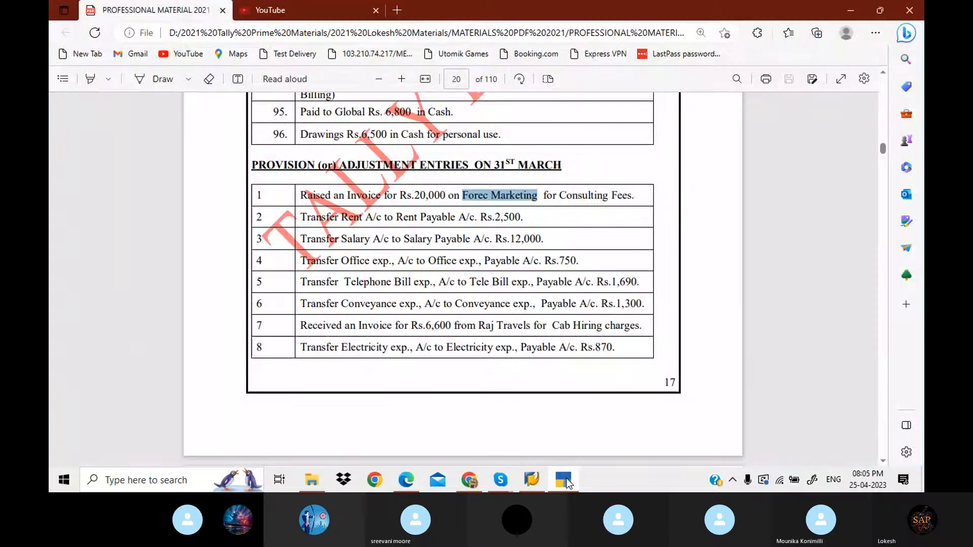
{"action": "left_click", "coordinate": [565, 480]}
{"action": "type", "text": "Con"}
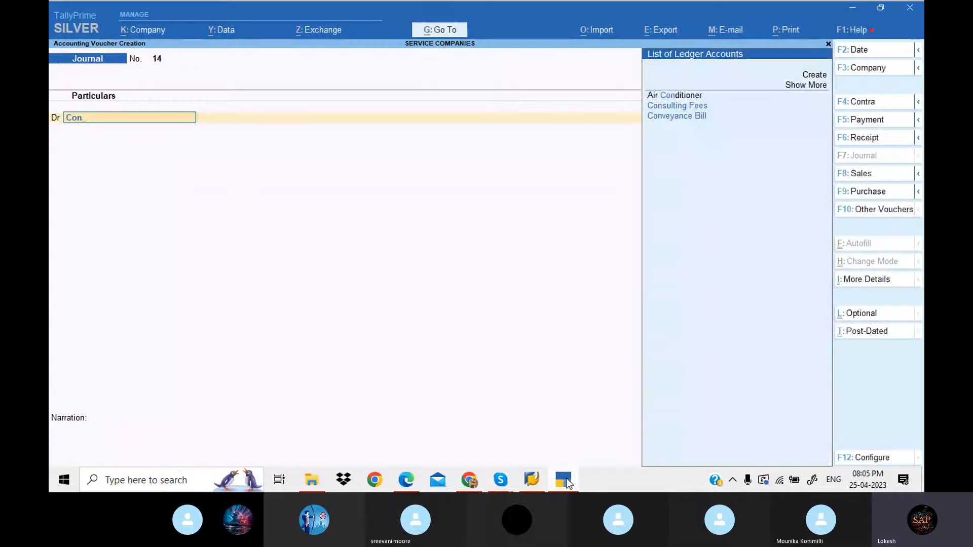
{"action": "key", "text": "Return"}
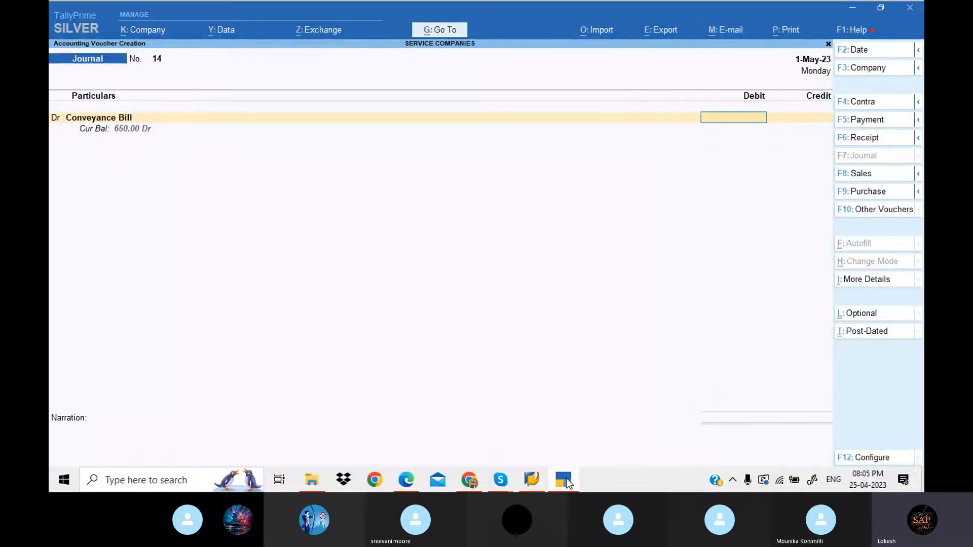
{"action": "key", "text": "alt+c"}
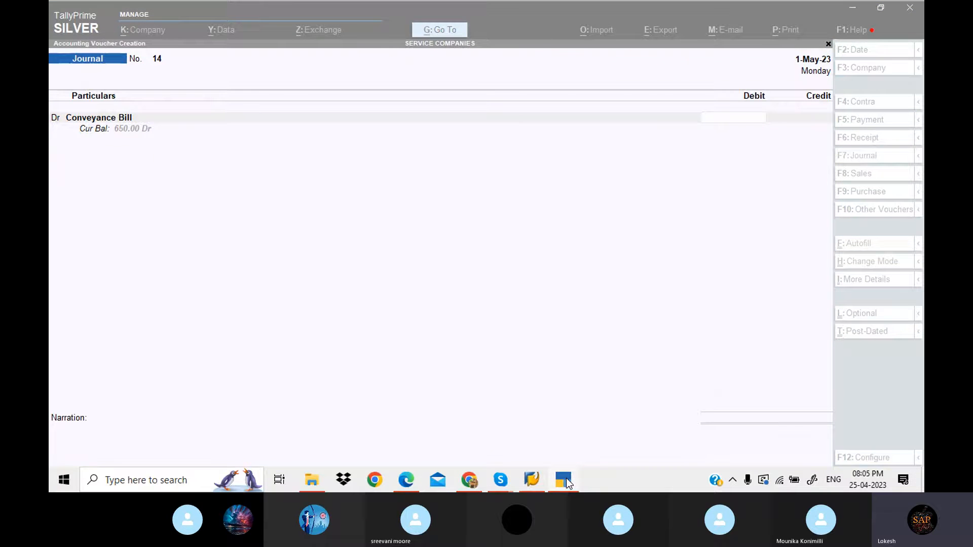
{"action": "left_click", "coordinate": [569, 482]}
{"action": "left_click", "coordinate": [569, 483]}
{"action": "type", "text": "1300"}
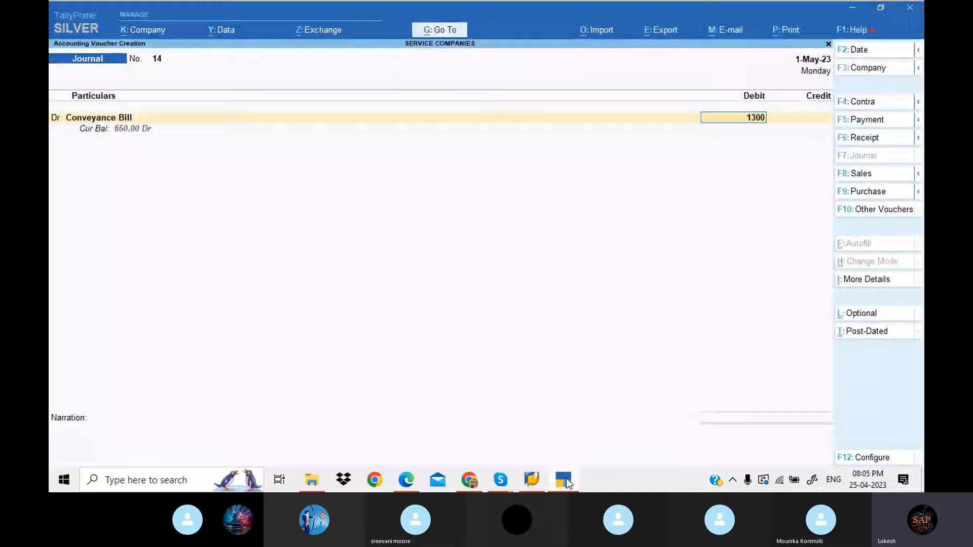
{"action": "key", "text": "Return"}
Step: Create a Conveyance Bill Payable ledger under Provisions from the credit line of the conveyance journal
{"action": "key", "text": "alt+c"}
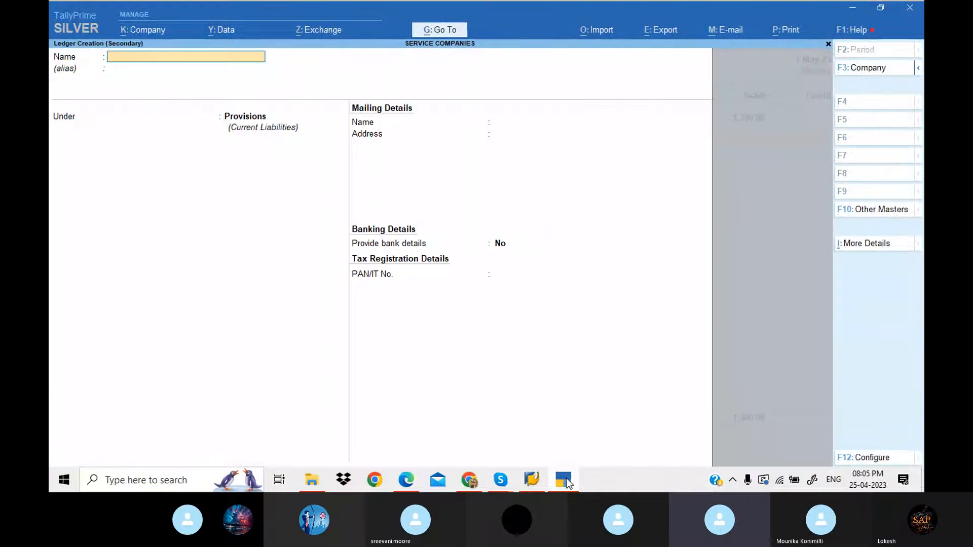
{"action": "type", "text": "Conveyan"}
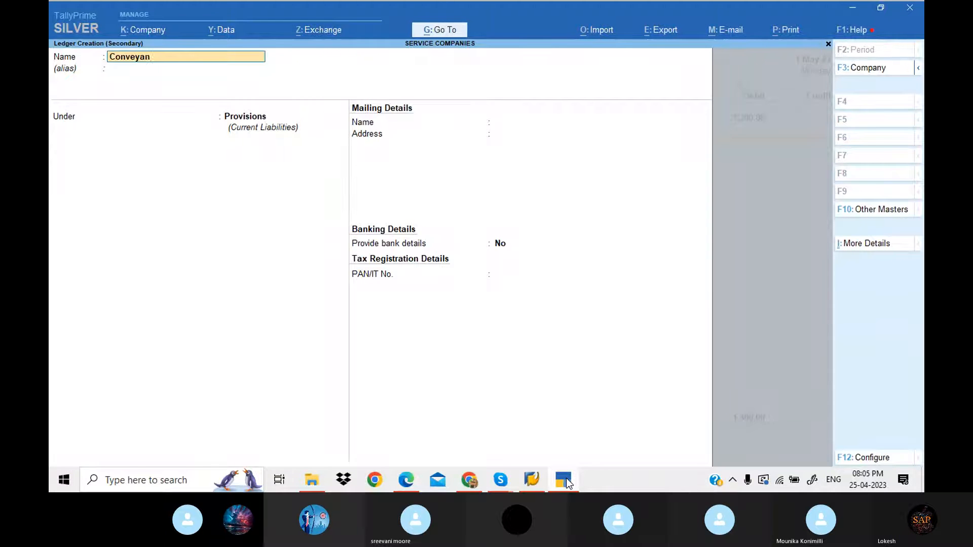
{"action": "type", "text": "ce bill Payable"}
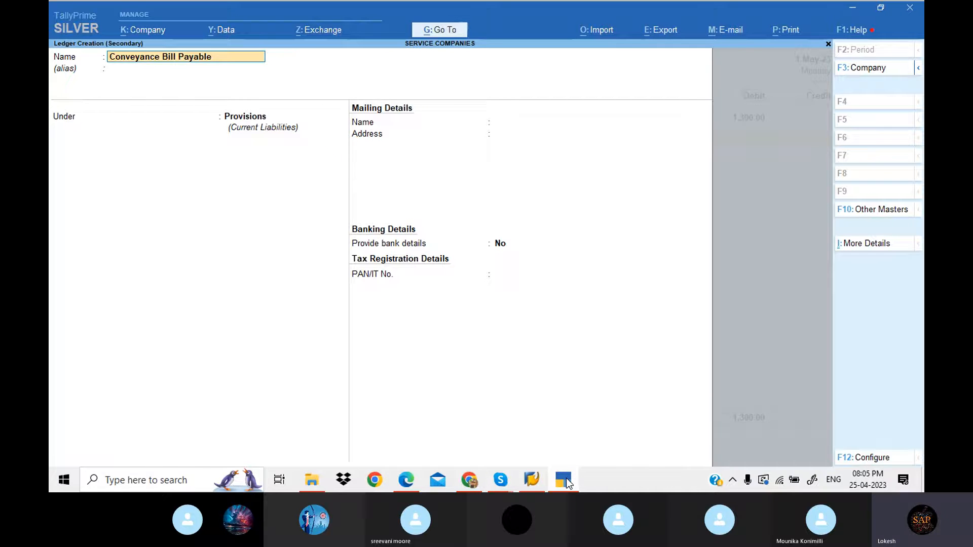
{"action": "key", "text": "Return"}
{"action": "key", "text": "Return"}
{"action": "key", "text": "Return"}
{"action": "key", "text": "Return"}
{"action": "key", "text": "Return"}
{"action": "key", "text": "Return"}
{"action": "key", "text": "Return"}
Step: Credit Conveyance Bill Payable with 1,300 and save the journal voucher
{"action": "key", "text": "Return"}
{"action": "key", "text": "Return"}
{"action": "key", "text": "Return"}
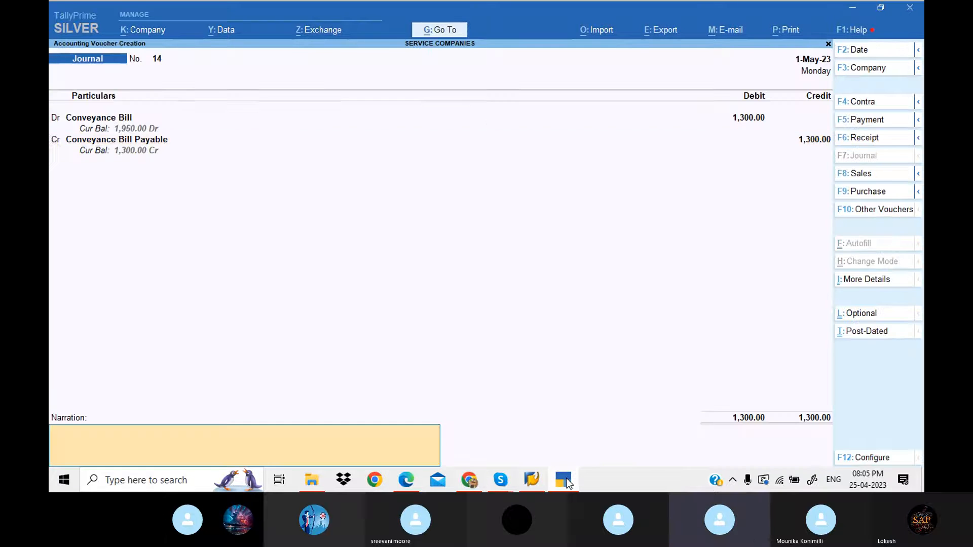
{"action": "key", "text": "Return"}
{"action": "key", "text": "Return"}
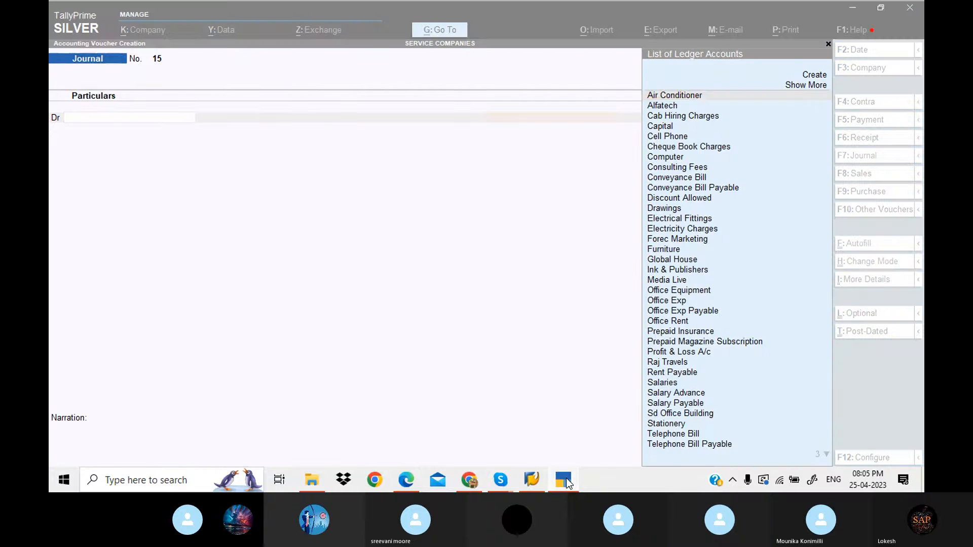
Step: Check adjustment entry 7 in the PDF and debit Cab Hiring Charges with 6,600 in the new journal voucher
{"action": "left_click", "coordinate": [567, 484]}
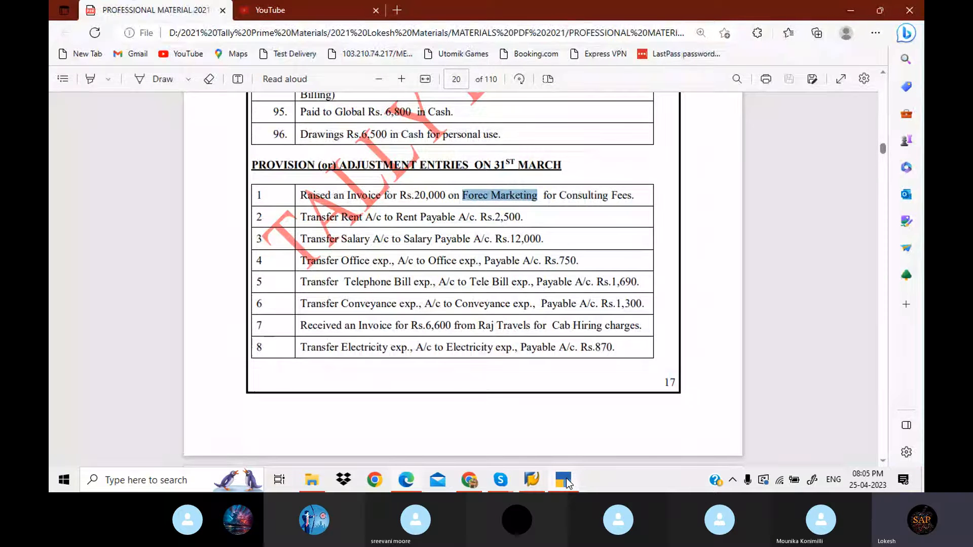
{"action": "left_click", "coordinate": [564, 481]}
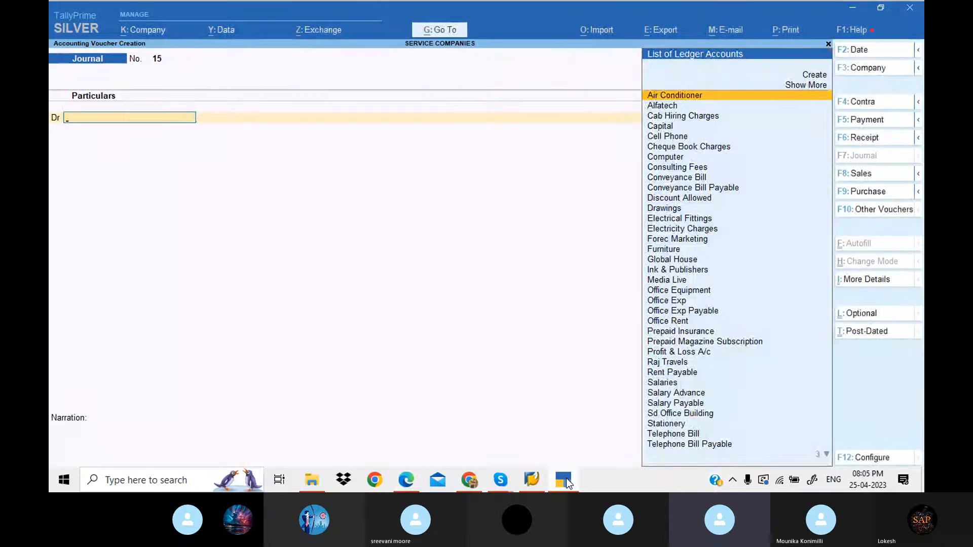
{"action": "type", "text": "Ca"}
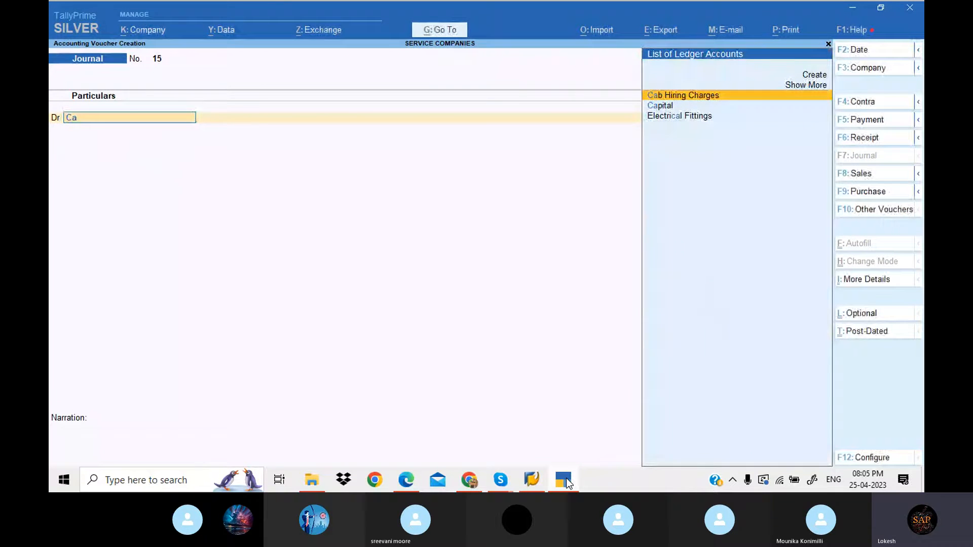
{"action": "key", "text": "Return"}
{"action": "left_click", "coordinate": [566, 484]}
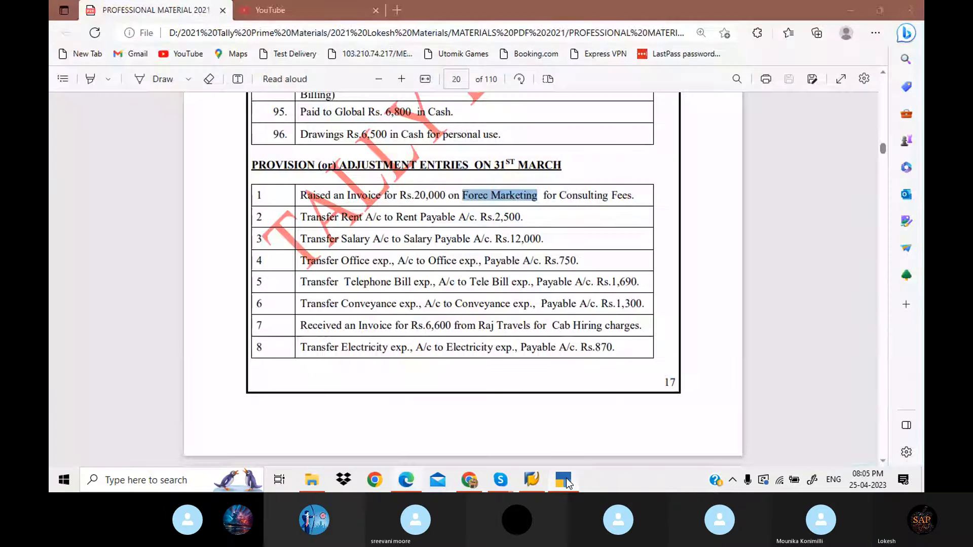
{"action": "left_click", "coordinate": [567, 484]}
{"action": "type", "text": "6600"}
{"action": "key", "text": "Return"}
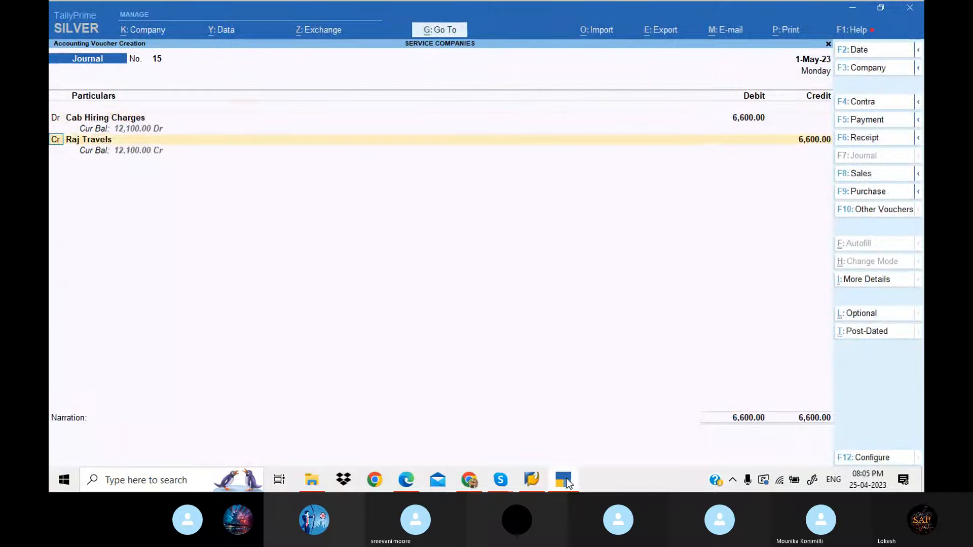
Step: Credit Raj Travels with 6,600 and save the cab hiring journal voucher
{"action": "key", "text": "Return"}
{"action": "key", "text": "Return"}
{"action": "key", "text": "Return"}
{"action": "key", "text": "Return"}
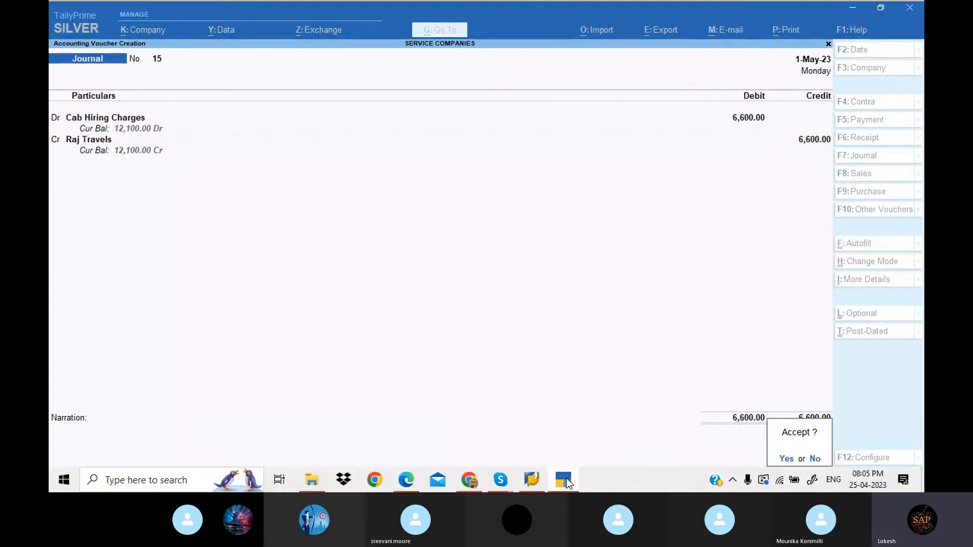
{"action": "key", "text": "Return"}
Step: Check adjustment entry 8 in the PDF and debit Electricity Charges with 870 in the new journal voucher
{"action": "left_click", "coordinate": [566, 484]}
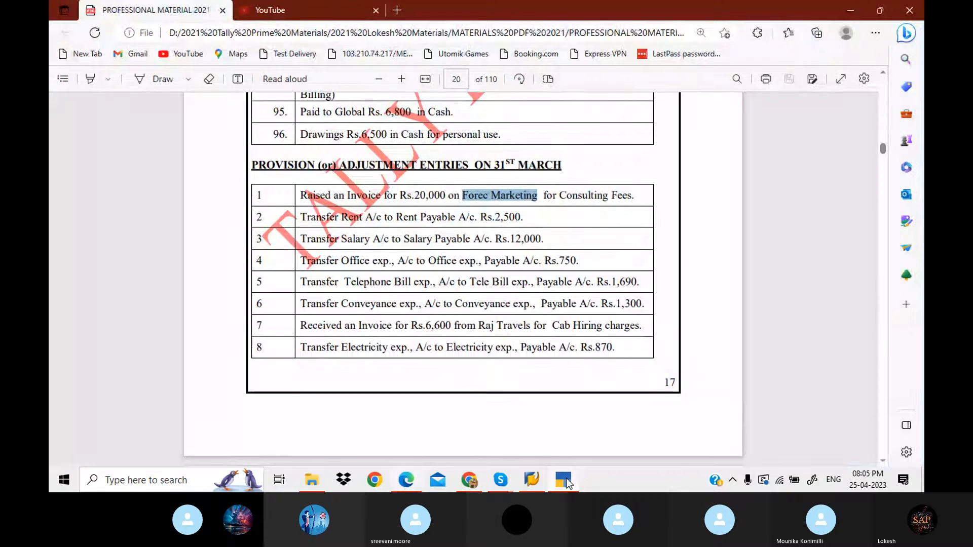
{"action": "left_click", "coordinate": [566, 484]}
{"action": "type", "text": "El"}
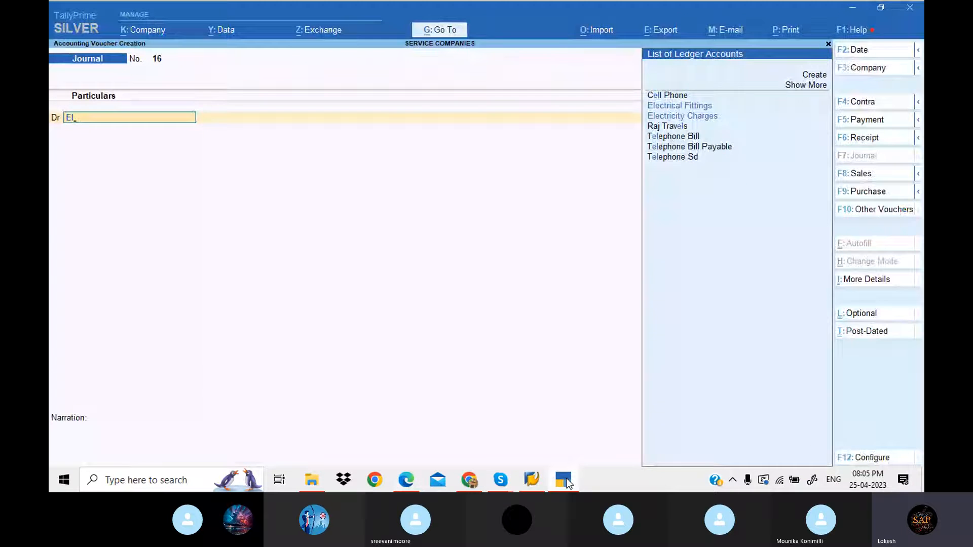
{"action": "key", "text": "Down"}
{"action": "key", "text": "Down"}
{"action": "key", "text": "Return"}
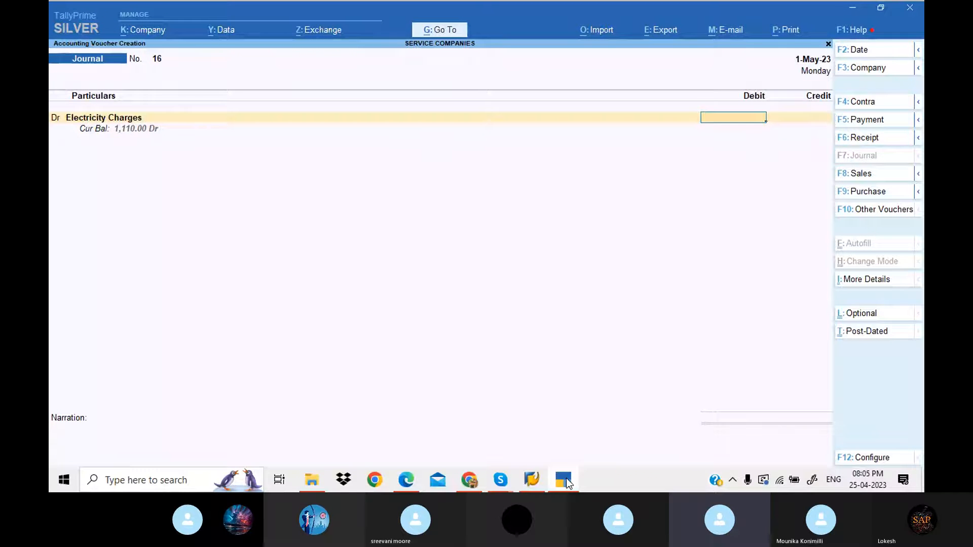
{"action": "left_click", "coordinate": [567, 481]}
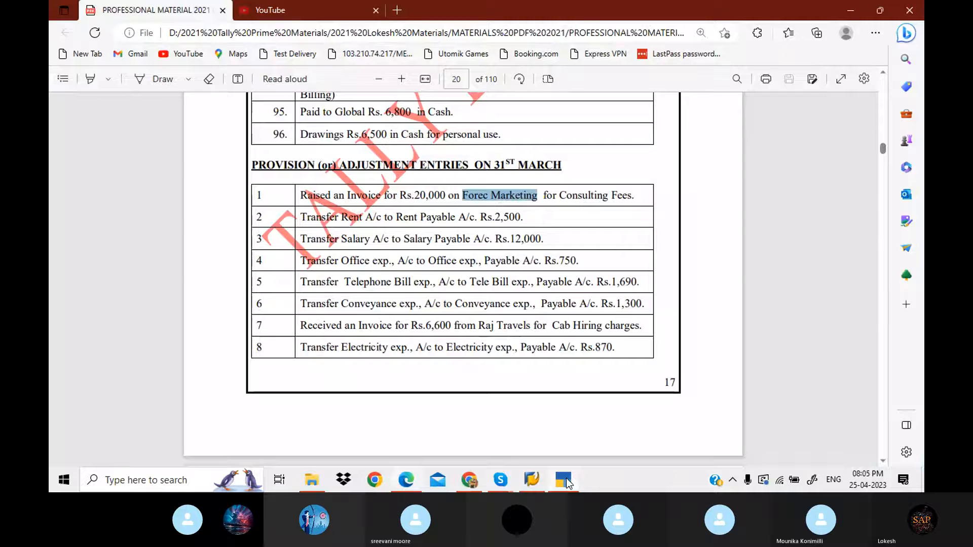
{"action": "left_click", "coordinate": [567, 481]}
{"action": "type", "text": "70"}
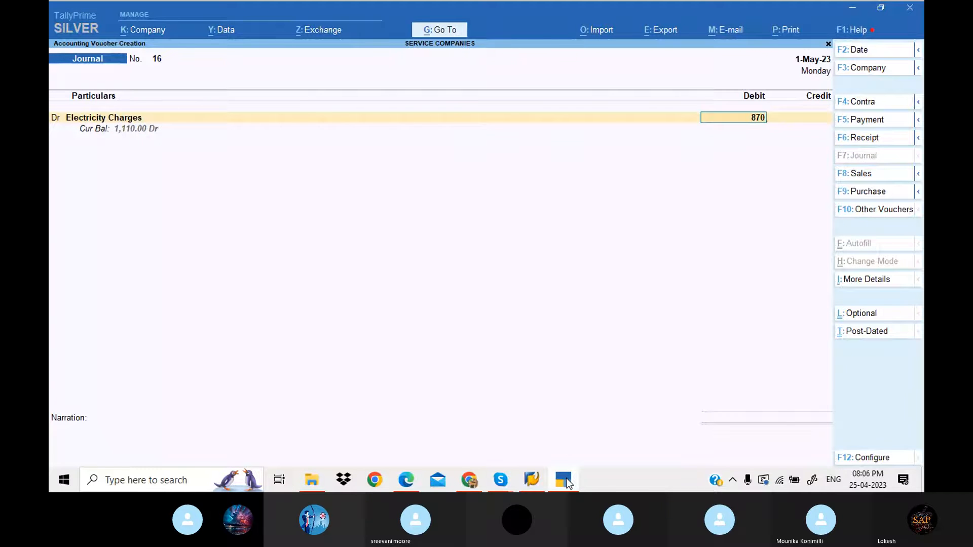
{"action": "key", "text": "Return"}
Step: Create an Electricity Charges Papyable ledger under Provisions, credit it with 870 and save the journal voucher
{"action": "key", "text": "alt+c"}
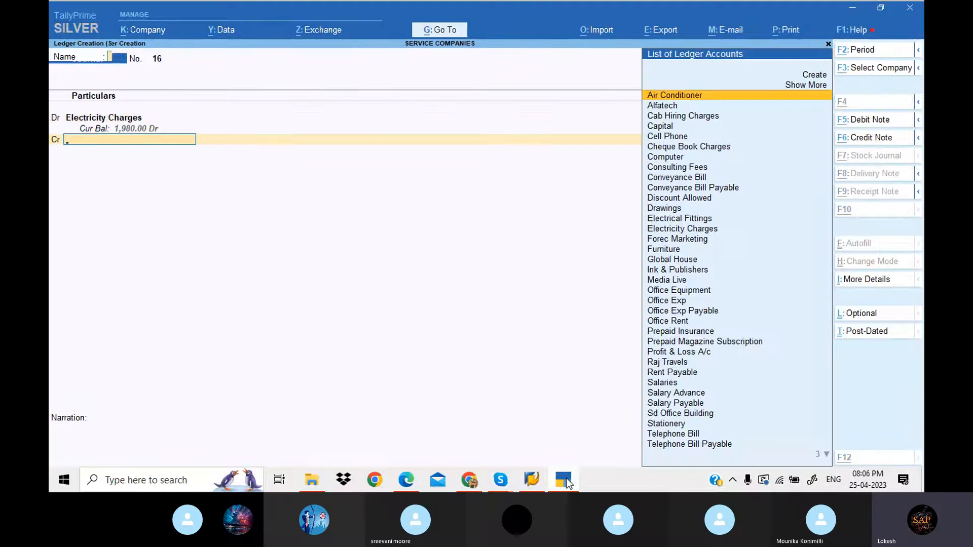
{"action": "type", "text": "Elect"}
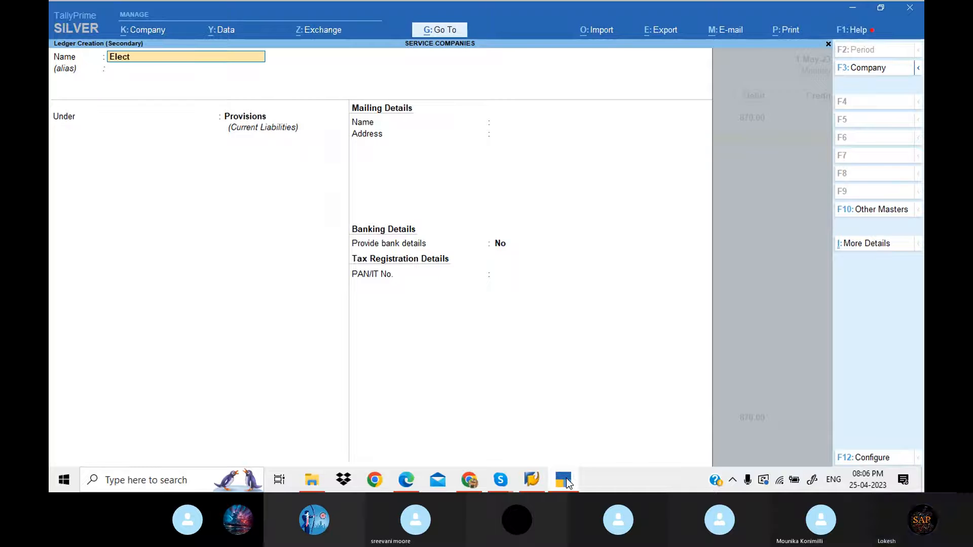
{"action": "type", "text": "ricity"}
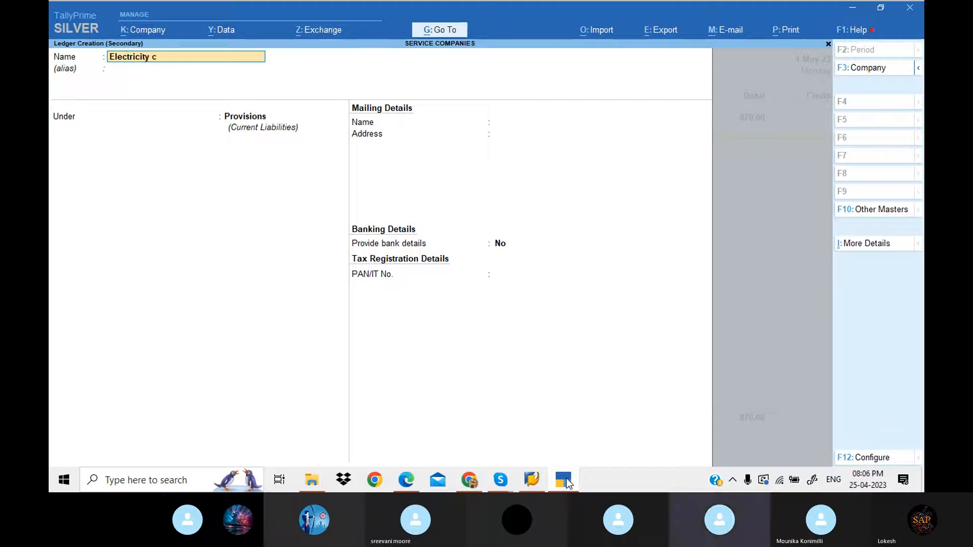
{"action": "type", "text": " Charges Papyable"}
{"action": "key", "text": "Return"}
{"action": "key", "text": "Return"}
{"action": "key", "text": "Return"}
{"action": "key", "text": "Return"}
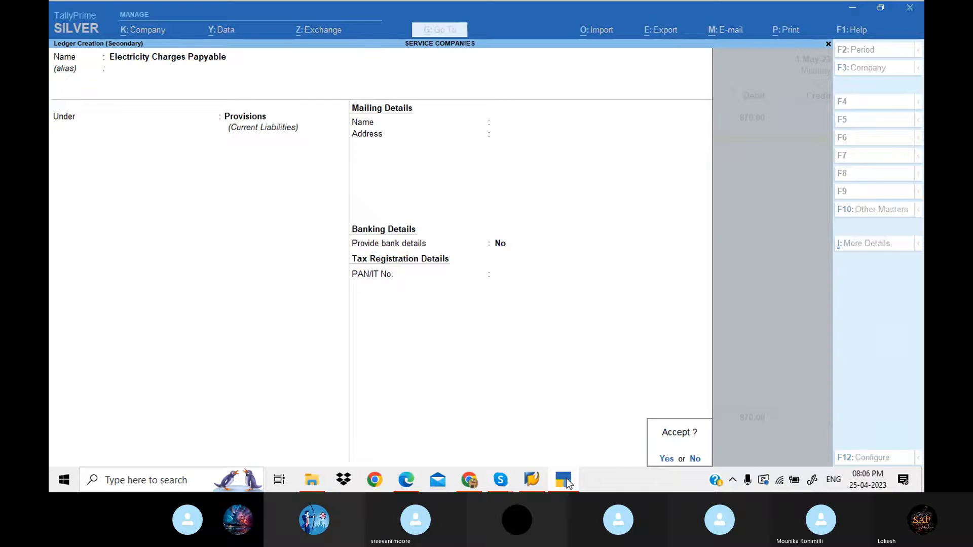
{"action": "key", "text": "Return"}
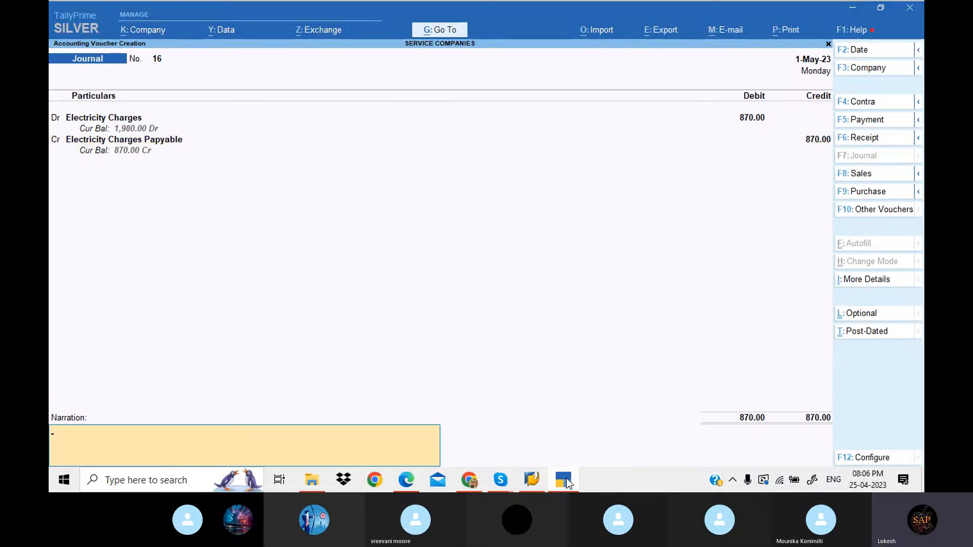
{"action": "key", "text": "Return"}
{"action": "key", "text": "Return"}
Step: Find the depreciation entries on the PDF's next page and copy the word DEPRECIATION from the heading
{"action": "key", "text": "alt+Tab"}
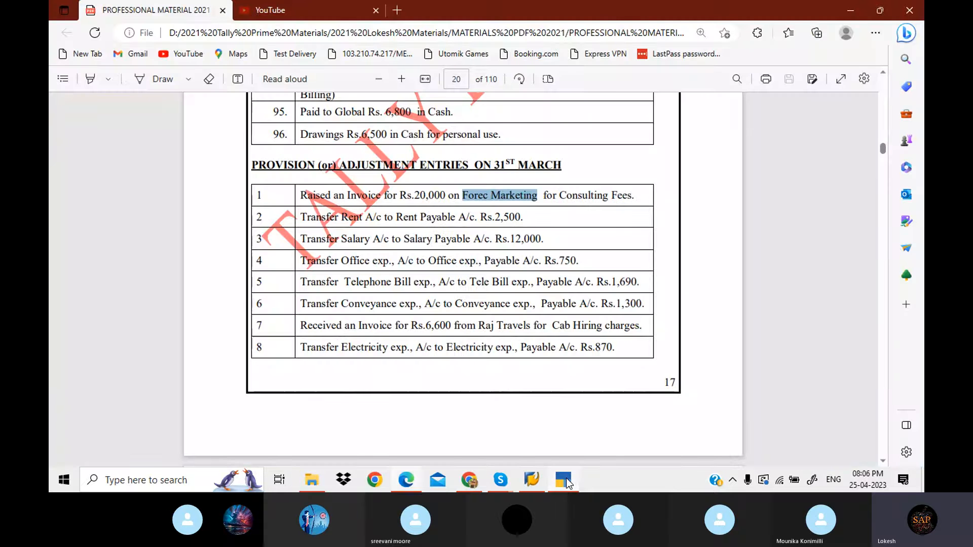
{"action": "key", "text": "Down"}
{"action": "key", "text": "Down"}
{"action": "key", "text": "Down"}
{"action": "key", "text": "Down"}
{"action": "key", "text": "Down"}
{"action": "key", "text": "Down"}
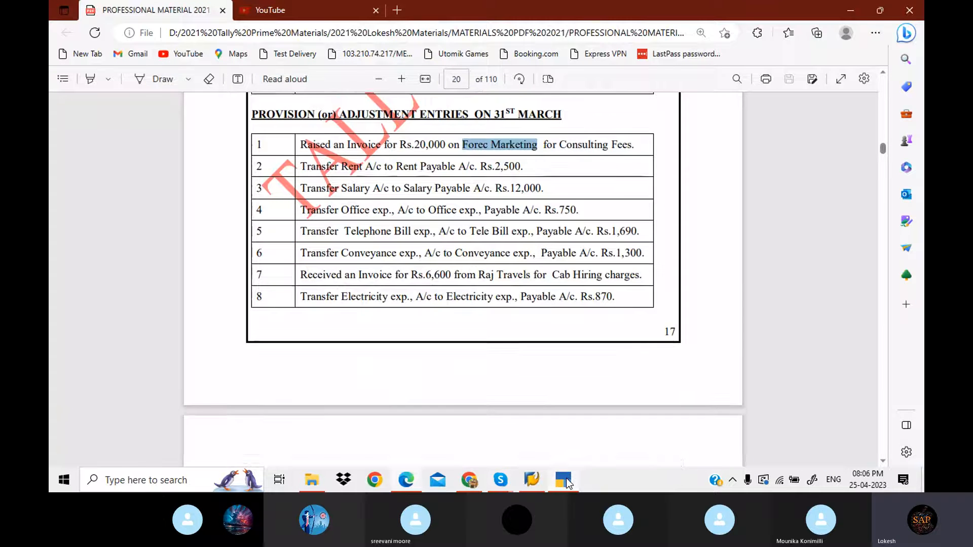
{"action": "key", "text": "Down"}
{"action": "key", "text": "Down"}
{"action": "key", "text": "Down"}
{"action": "key", "text": "Down"}
{"action": "key", "text": "Down"}
{"action": "key", "text": "Down"}
{"action": "key", "text": "Down"}
{"action": "key", "text": "Down"}
{"action": "key", "text": "Down"}
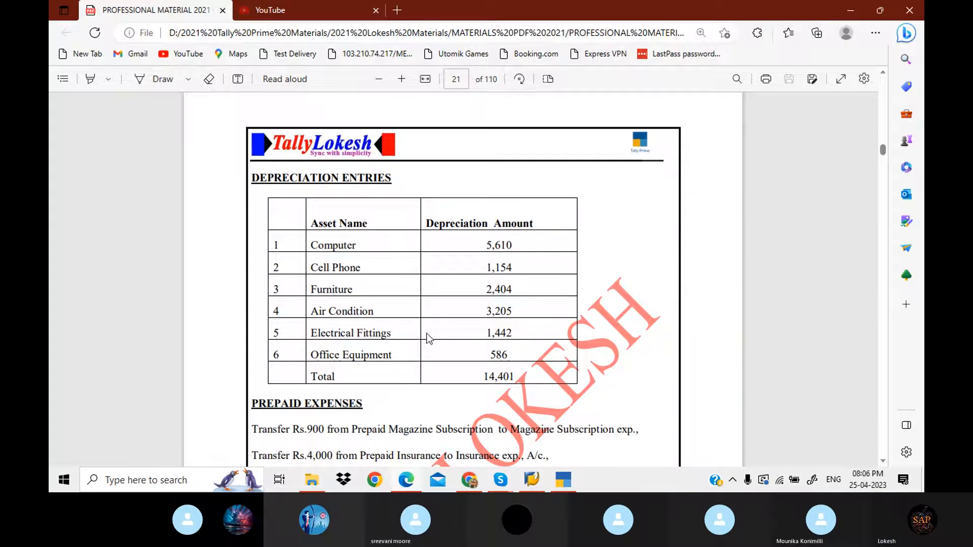
{"action": "left_click_drag", "start_coordinate": [250, 177], "coordinate": [339, 179]}
{"action": "key", "text": "ctrl+c"}
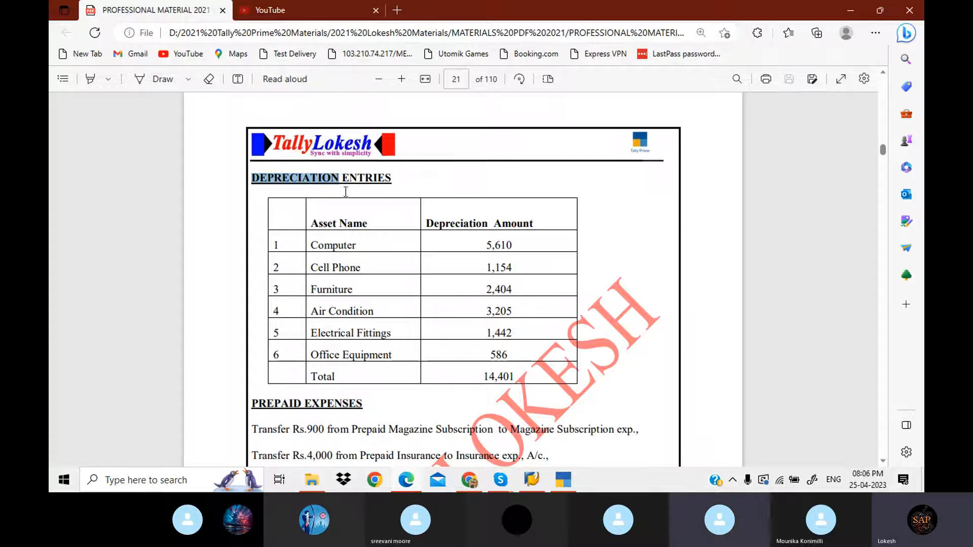
Step: Return to TallyPrime and create a DEPRECIATION ledger under Indirect Expenses from the debit line, using the copied name
{"action": "left_click", "coordinate": [567, 482]}
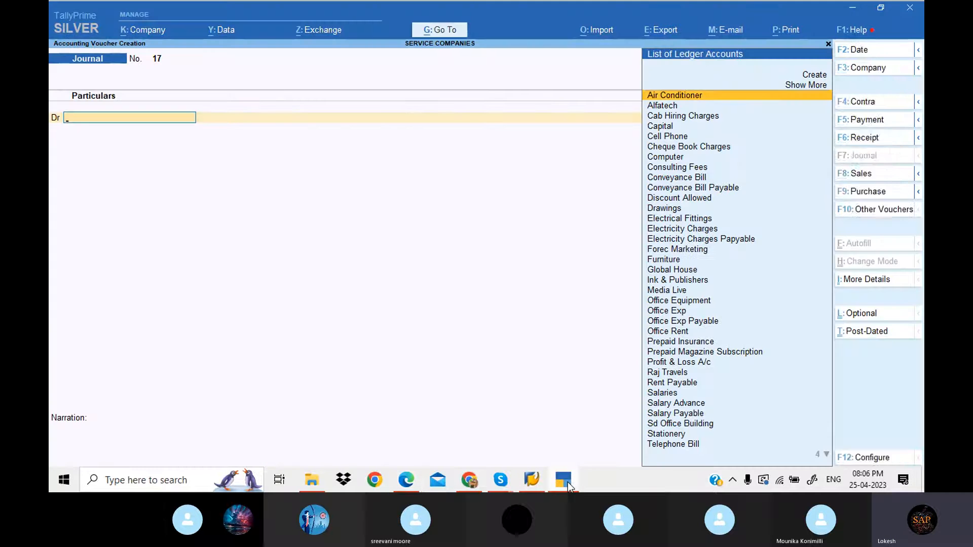
{"action": "key", "text": "alt+c"}
{"action": "key", "text": "ctrl+v"}
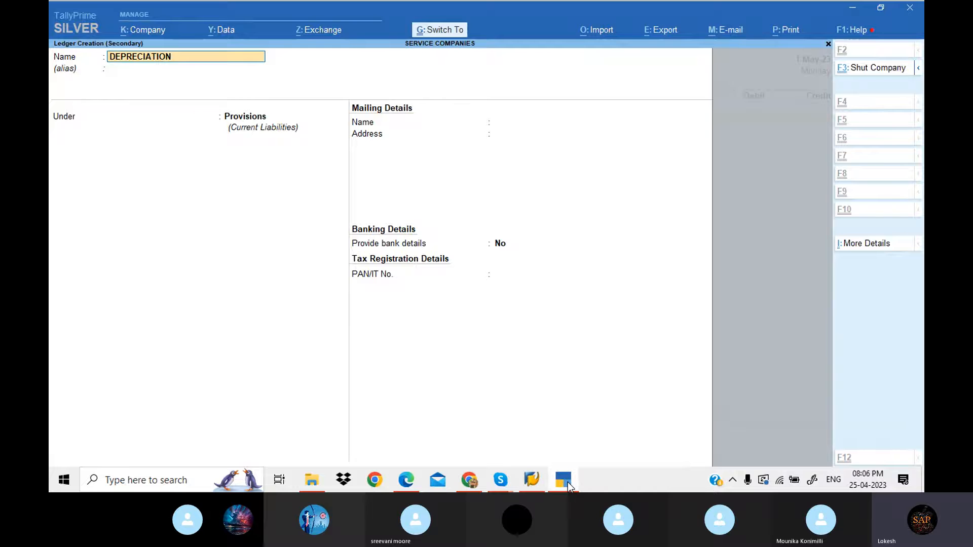
{"action": "key", "text": "Return"}
{"action": "type", "text": "Ind"}
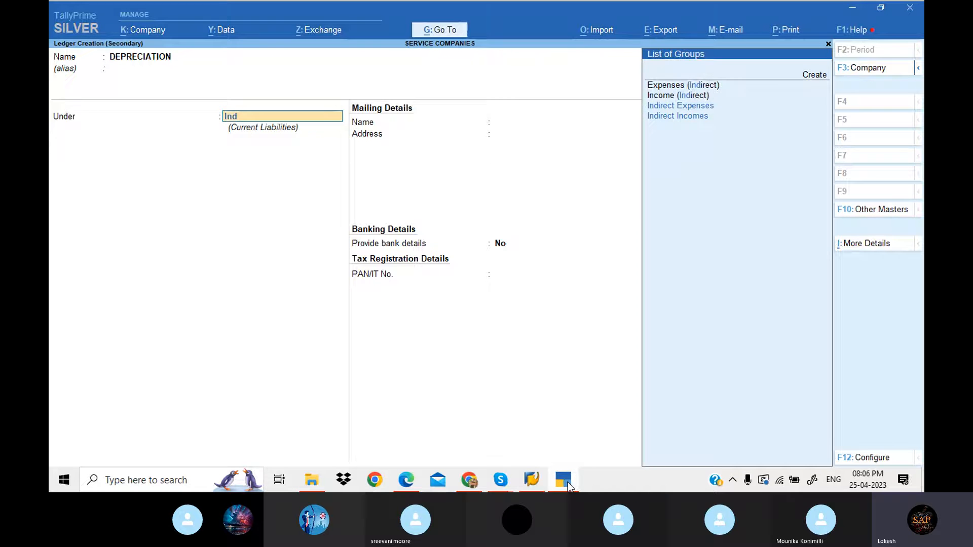
{"action": "key", "text": "Return"}
{"action": "key", "text": "Return"}
{"action": "key", "text": "Return"}
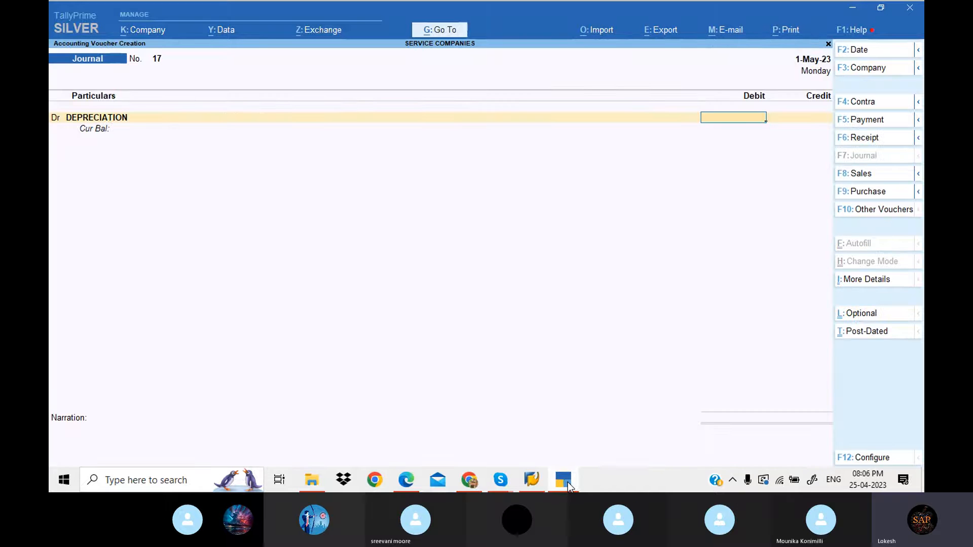
Step: Check the total depreciation amount in the PDF and debit DEPRECIATION with 14,401
{"action": "left_click", "coordinate": [567, 482]}
{"action": "left_click", "coordinate": [568, 482]}
{"action": "type", "text": "14401"}
{"action": "key", "text": "Return"}
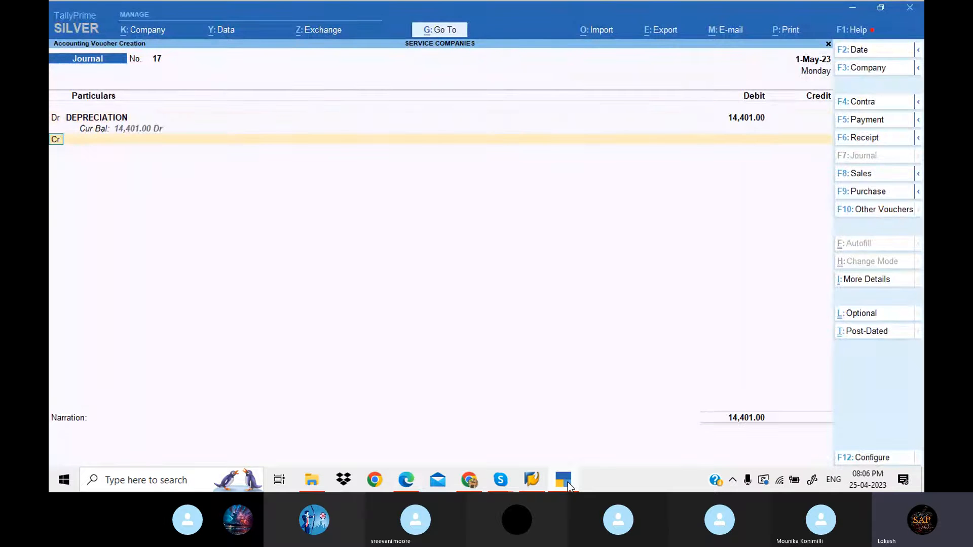
Step: Credit Computer with 5,610 in the depreciation journal, matching the amount listed in the PDF
{"action": "key", "text": "Return"}
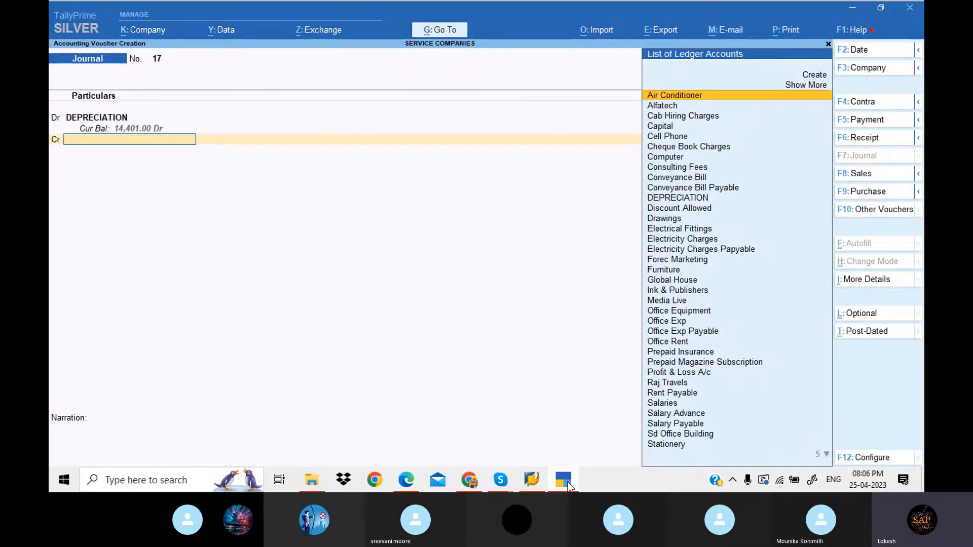
{"action": "type", "text": "Com"}
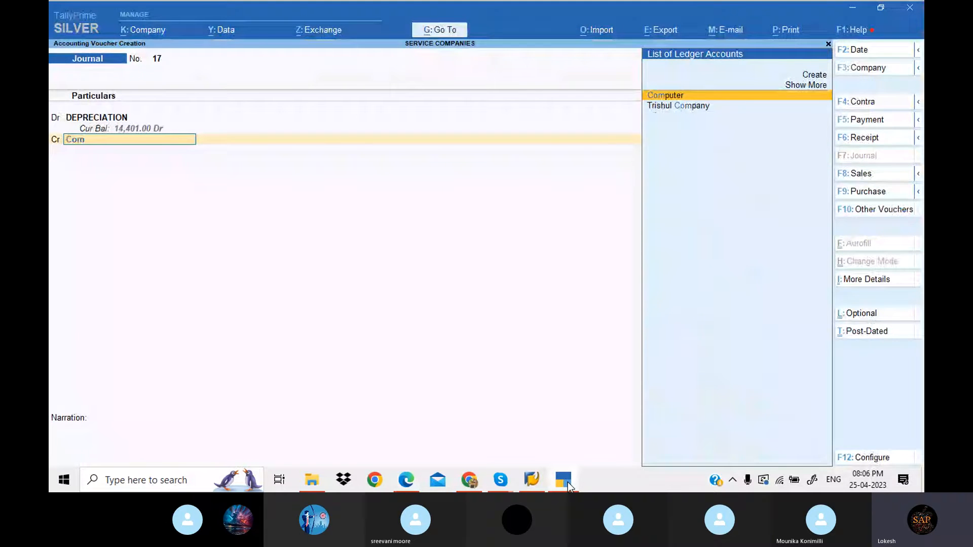
{"action": "key", "text": "Return"}
{"action": "key", "text": "alt+Tab"}
{"action": "key", "text": "alt+Tab"}
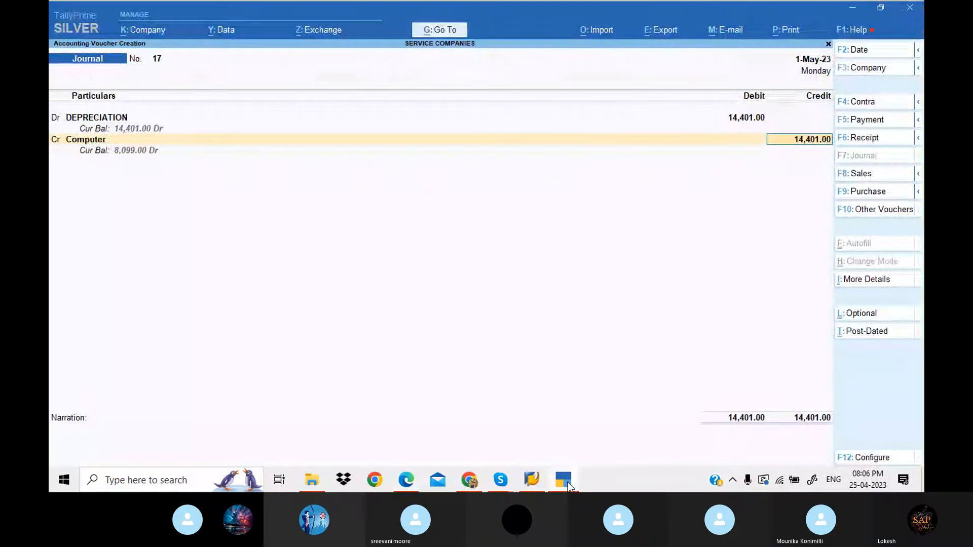
{"action": "type", "text": "5610"}
{"action": "key", "text": "Return"}
Step: Check the next asset in the PDF's depreciation table and credit Cell Phone with 1,154
{"action": "key", "text": "alt+Tab"}
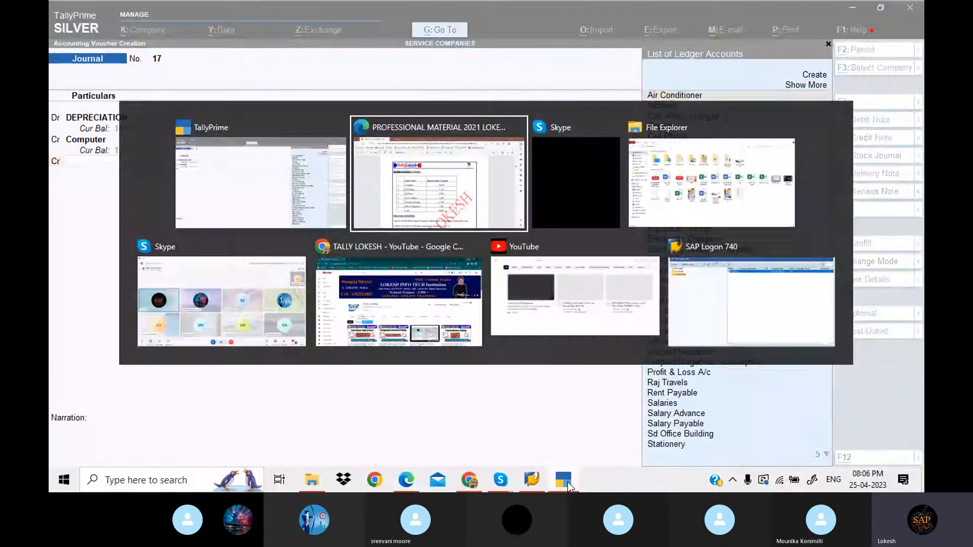
{"action": "key", "text": "alt+Tab"}
{"action": "type", "text": "Ce"}
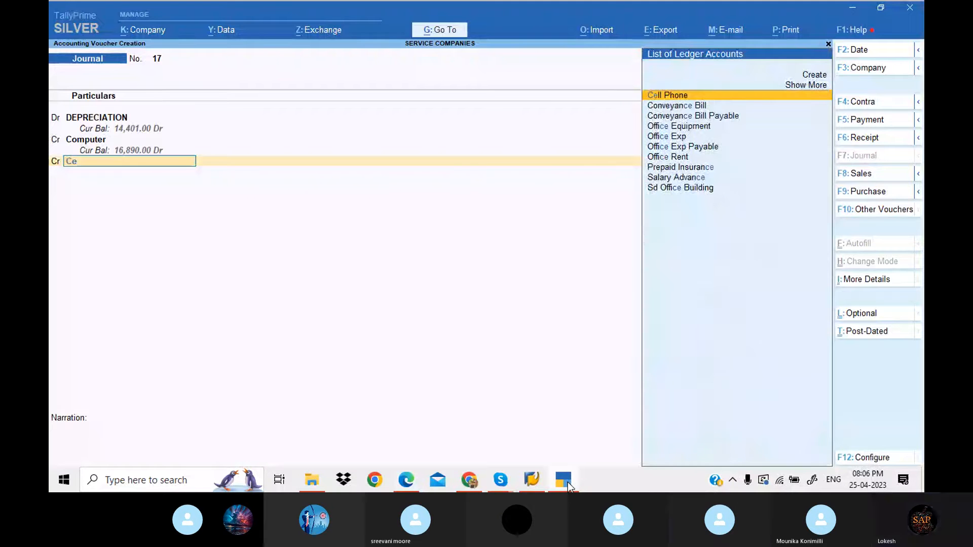
{"action": "key", "text": "Return"}
{"action": "key", "text": "alt+Tab"}
{"action": "key", "text": "alt+Tab"}
{"action": "type", "text": "115"}
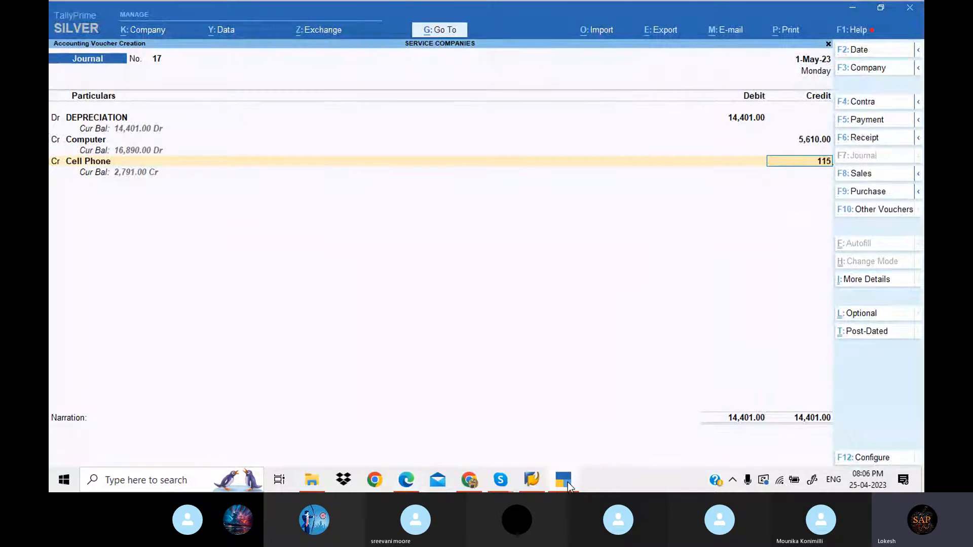
{"action": "type", "text": "4"}
{"action": "key", "text": "Return"}
Step: Look up the third depreciation entry in the PDF and credit Furniture with 2,404
{"action": "key", "text": "alt+Tab"}
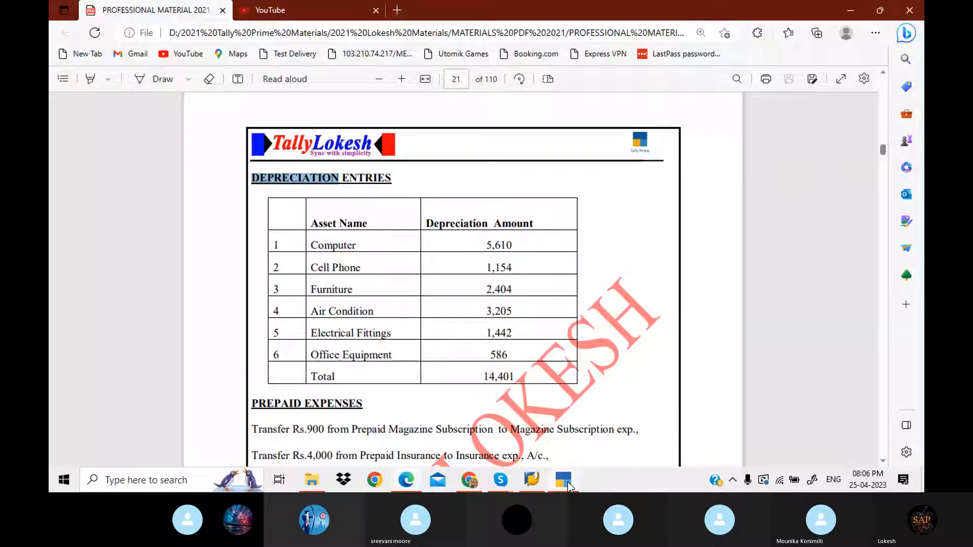
{"action": "key", "text": "alt+Tab"}
{"action": "type", "text": "F"}
{"action": "key", "text": "Down"}
{"action": "key", "text": "Return"}
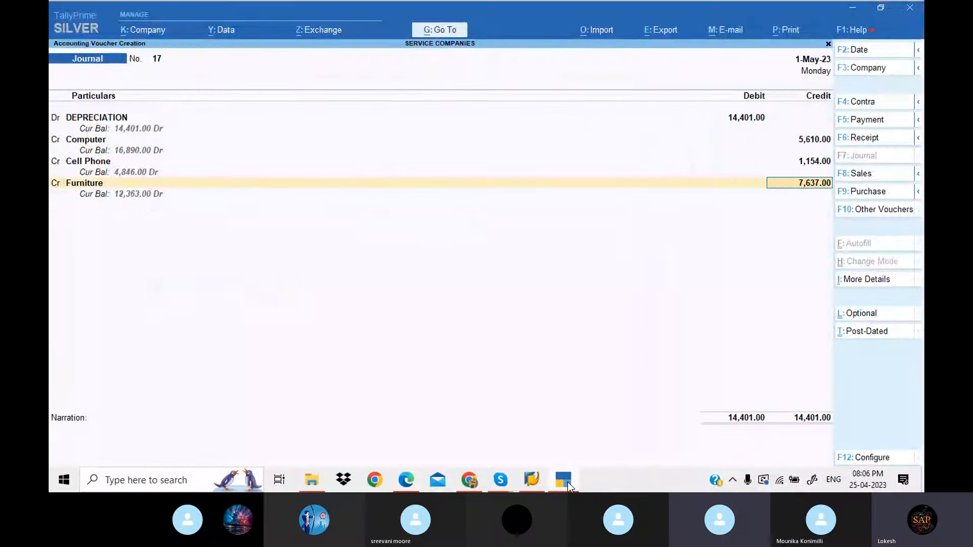
{"action": "key", "text": "alt+Tab"}
{"action": "key", "text": "alt+Tab"}
{"action": "type", "text": "2"}
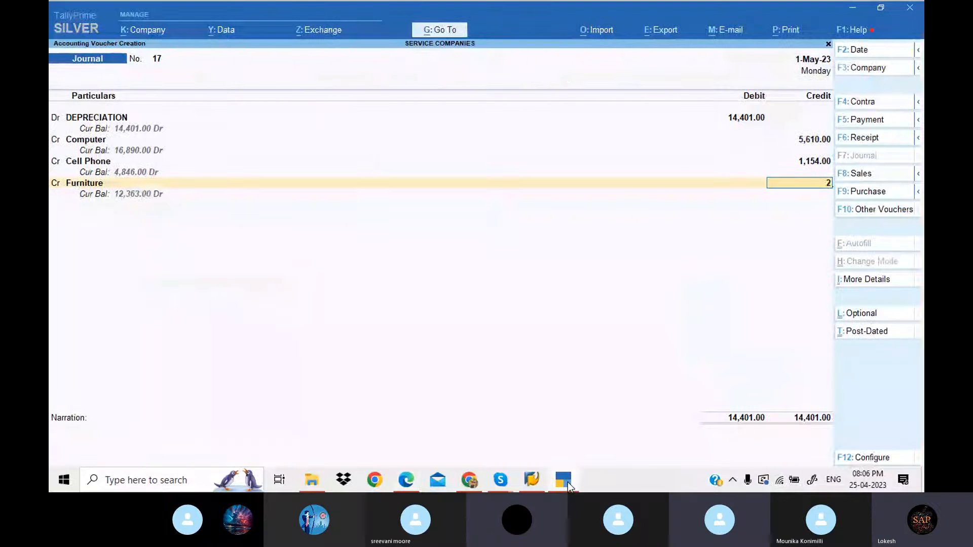
{"action": "type", "text": "404"}
{"action": "key", "text": "Return"}
Step: Look up the fourth depreciation entry in the PDF and credit Air Conditioner with 3,205
{"action": "key", "text": "alt+Tab"}
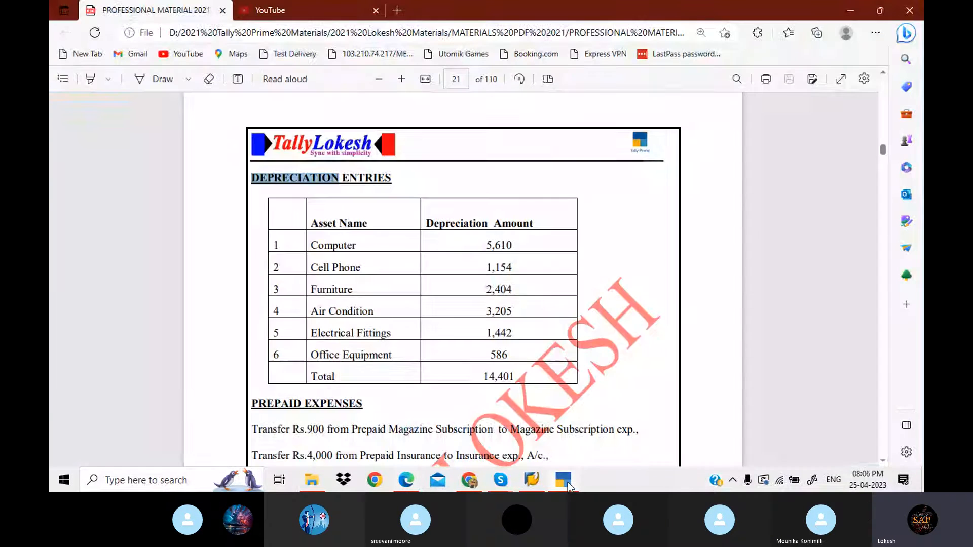
{"action": "key", "text": "alt+Tab"}
{"action": "type", "text": "ai"}
{"action": "key", "text": "Return"}
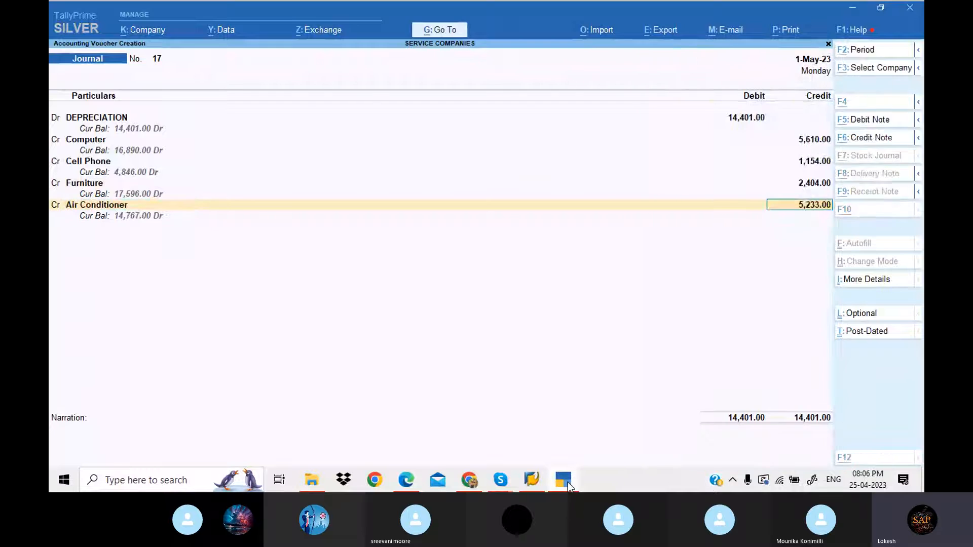
{"action": "key", "text": "alt+Tab"}
{"action": "key", "text": "alt+Tab"}
{"action": "type", "text": "320"}
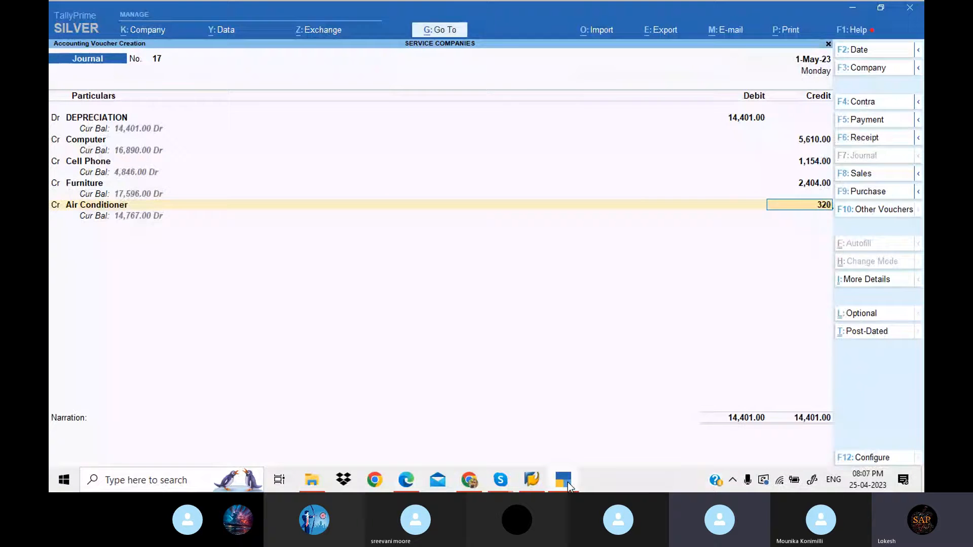
{"action": "type", "text": "5"}
{"action": "key", "text": "Return"}
Step: Look up the fifth depreciation entry in the PDF and credit Electrical Fittings with 1,442
{"action": "key", "text": "alt+Tab"}
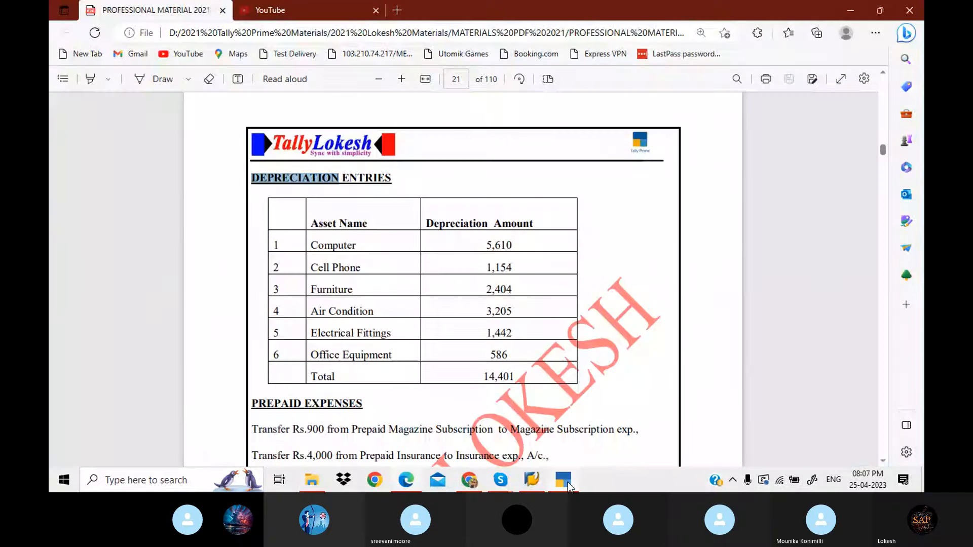
{"action": "key", "text": "alt+Tab"}
{"action": "type", "text": "El"}
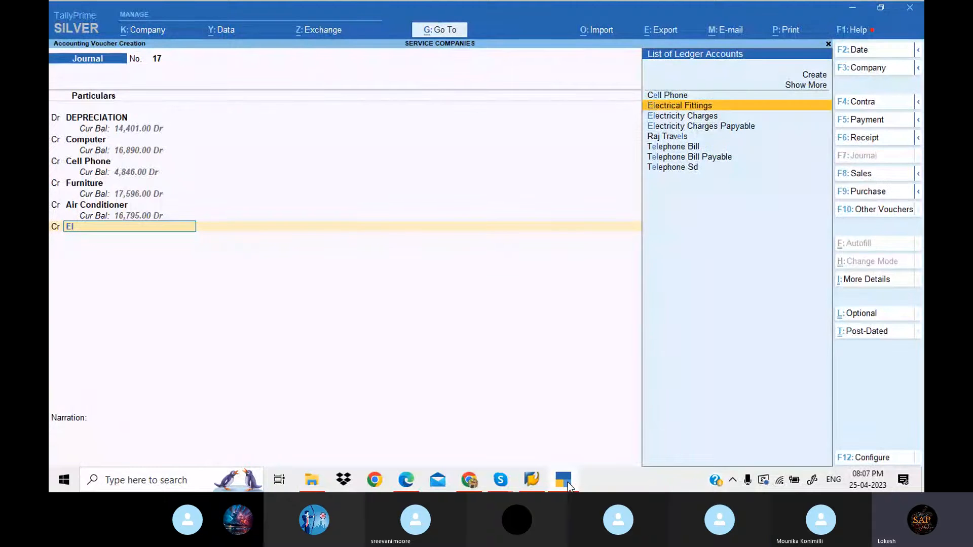
{"action": "key", "text": "Return"}
{"action": "key", "text": "alt+Tab"}
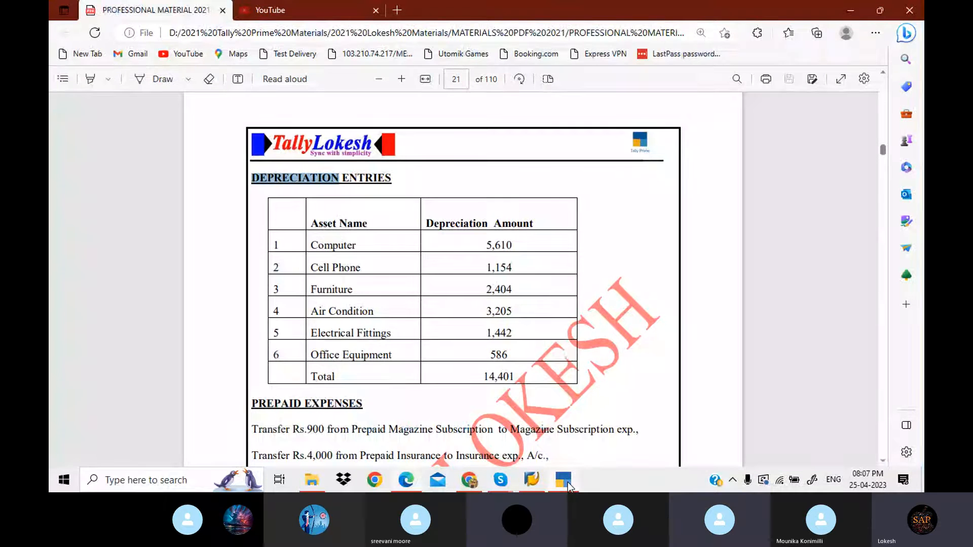
{"action": "key", "text": "alt+Tab"}
{"action": "type", "text": "1"}
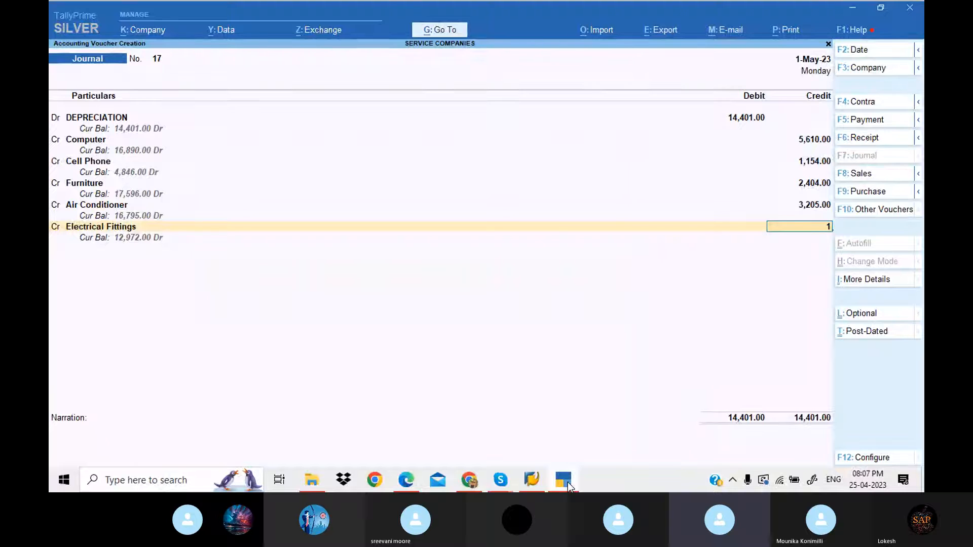
{"action": "type", "text": "142"}
{"action": "key", "text": "Return"}
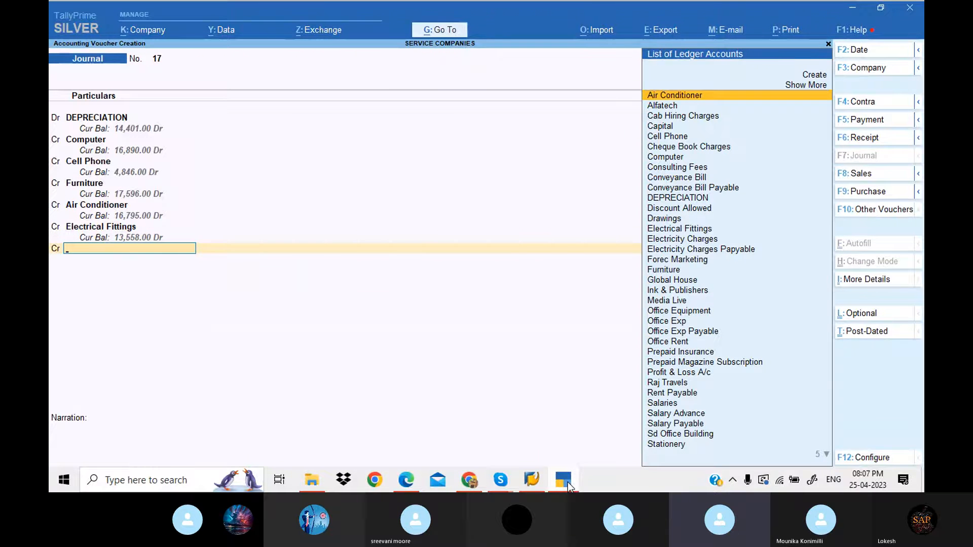
Step: Credit Office Equipment with 586, checking it against the PDF, and save the depreciation journal voucher without a narration
{"action": "type", "text": "of"}
{"action": "key", "text": "Return"}
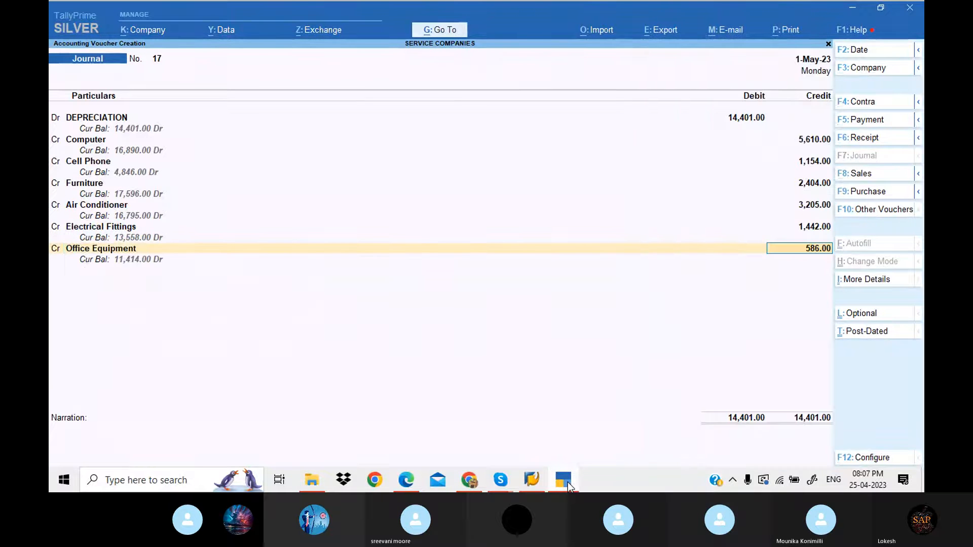
{"action": "key", "text": "alt+Tab"}
{"action": "key", "text": "alt+Tab"}
{"action": "key", "text": "Return"}
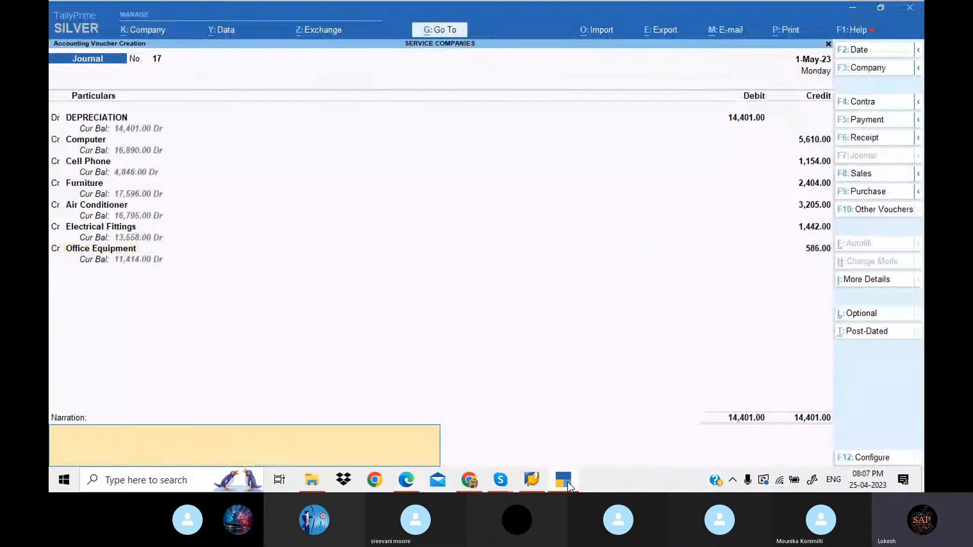
{"action": "key", "text": "Return"}
{"action": "key", "text": "Return"}
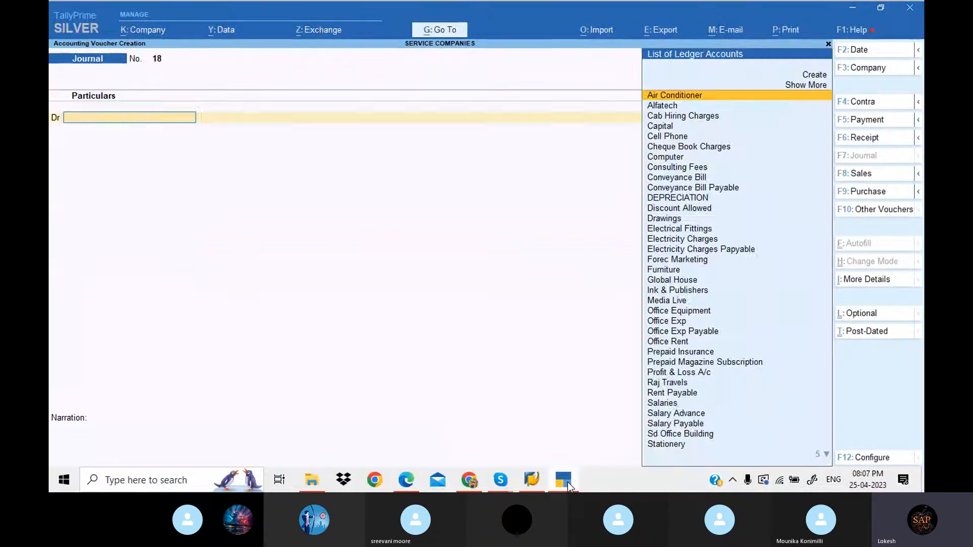
Step: Find the Prepaid Expenses entries in the PDF and copy the account name "Magazine Subscription exp.," from the first one
{"action": "key", "text": "alt+Tab"}
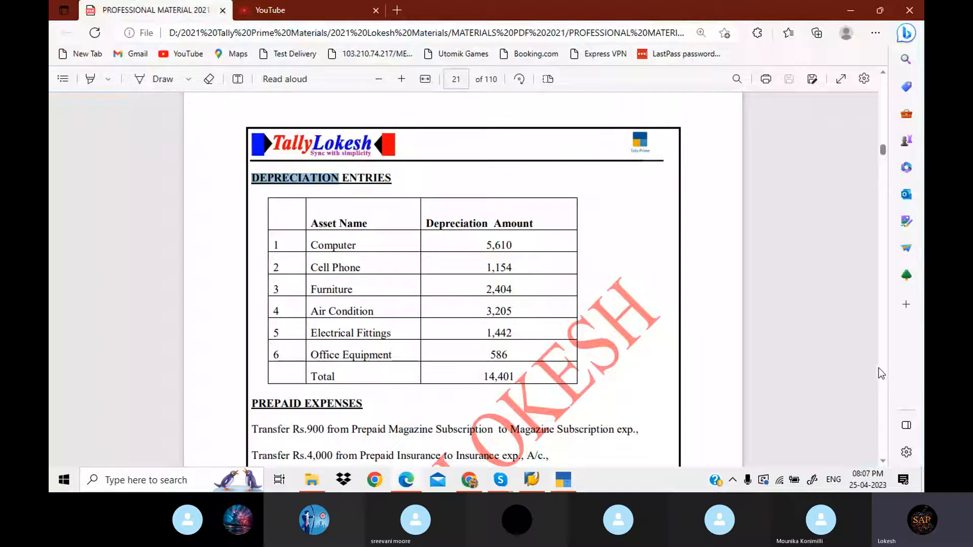
{"action": "left_click", "coordinate": [883, 460]}
{"action": "scroll", "coordinate": [884, 461], "scroll_direction": "down", "scroll_amount": 3}
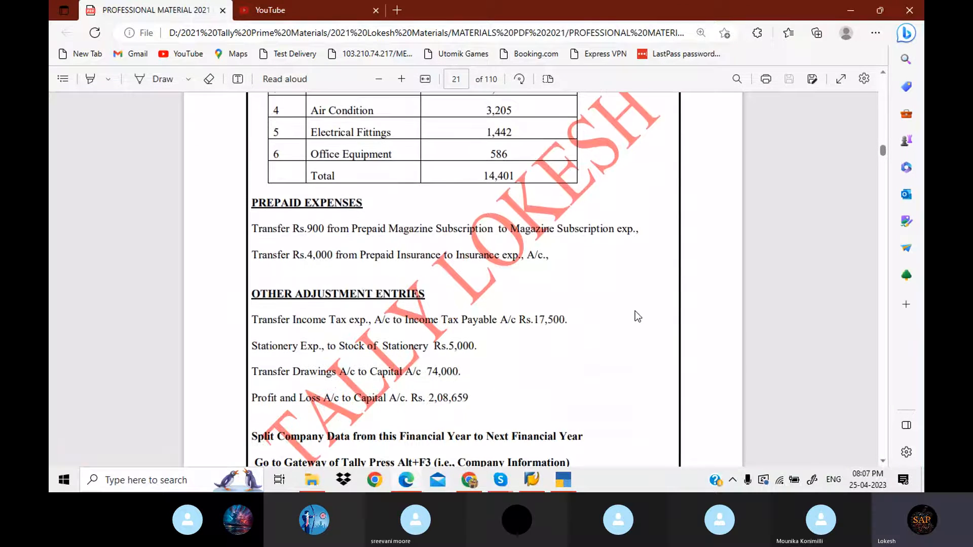
{"action": "left_click_drag", "start_coordinate": [499, 229], "coordinate": [632, 237]}
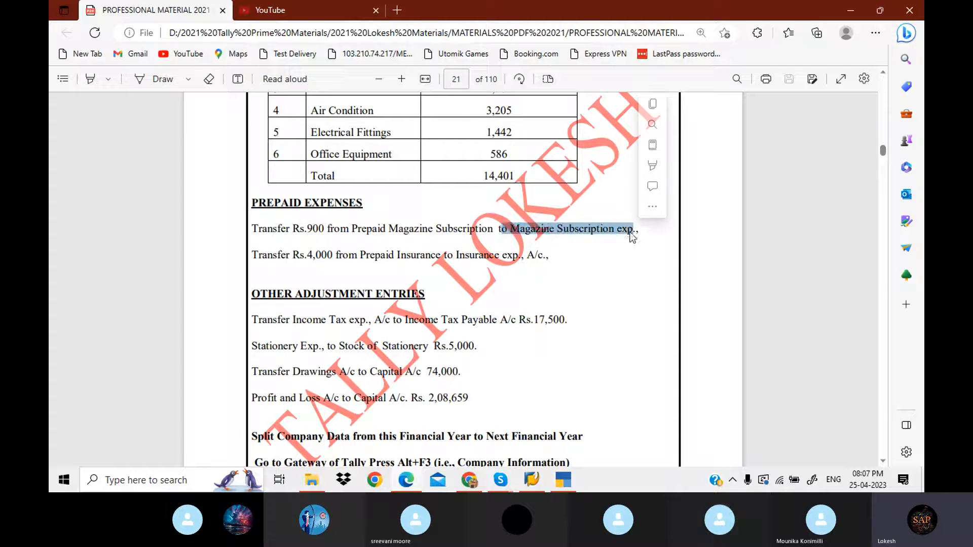
{"action": "left_click", "coordinate": [514, 228]}
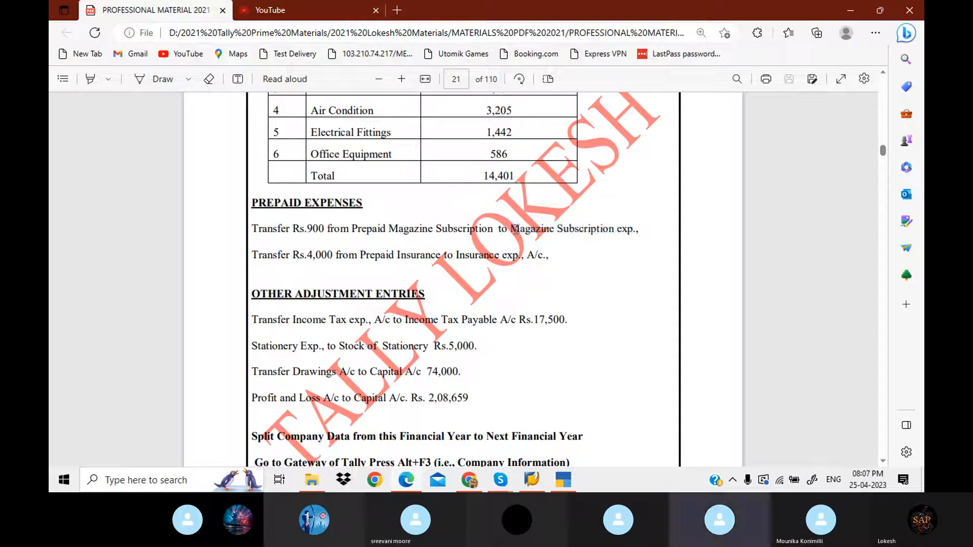
{"action": "left_click_drag", "start_coordinate": [513, 229], "coordinate": [640, 232]}
{"action": "key", "text": "ctrl+c"}
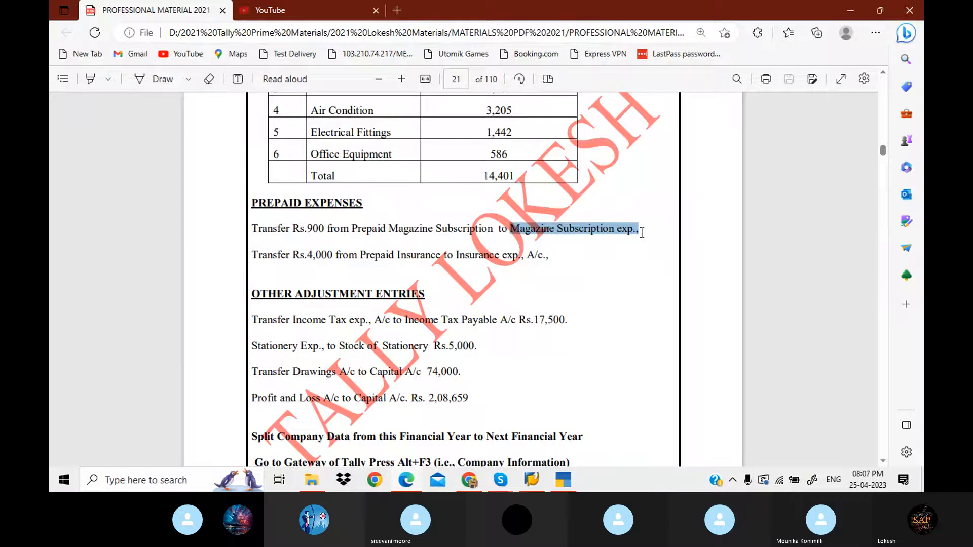
Step: Return to TallyPrime and create a Magazine Subscription exp., ledger under Indirect Expenses from the debit line, using the copied name
{"action": "key", "text": "alt+Tab"}
{"action": "key", "text": "alt+c"}
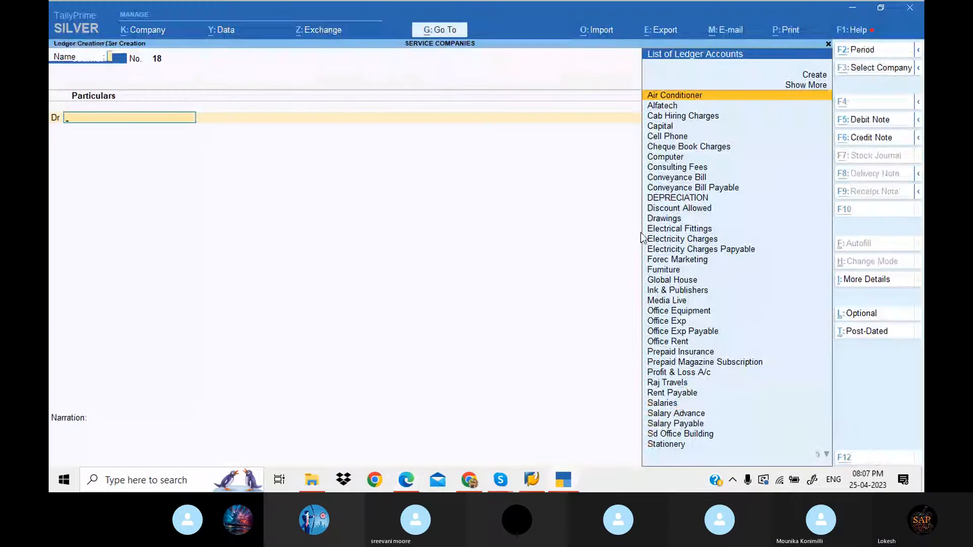
{"action": "key", "text": "ctrl+v"}
{"action": "key", "text": "Return"}
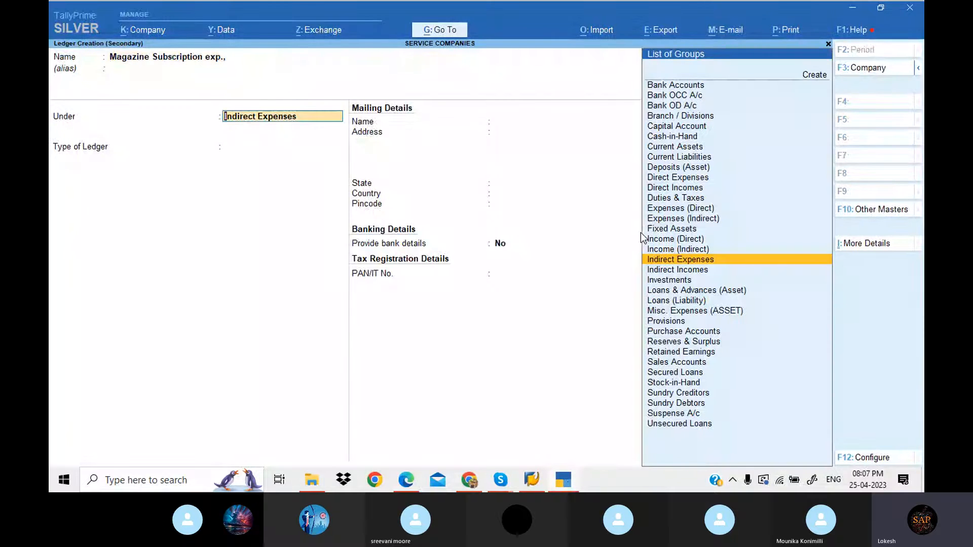
{"action": "key", "text": "Return"}
{"action": "key", "text": "Return"}
{"action": "key", "text": "Return"}
{"action": "key", "text": "Return"}
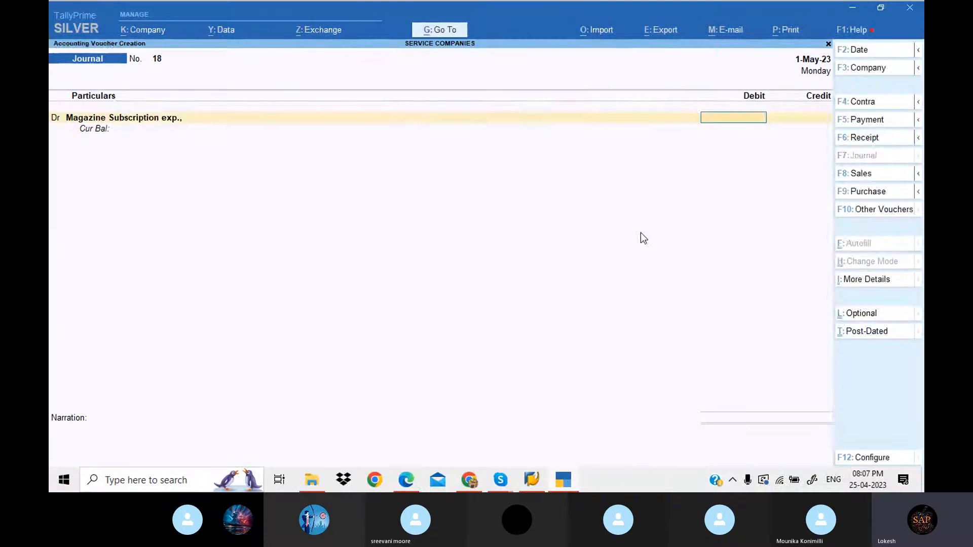
Step: Check the transfer amount in the PDF and debit Magazine Subscription exp., with 900
{"action": "key", "text": "alt+Tab"}
{"action": "key", "text": "alt+Tab"}
{"action": "type", "text": "900"}
{"action": "key", "text": "Return"}
Step: Credit Prepaid Magazine Subscription with 900 and save the journal voucher
{"action": "key", "text": "Return"}
{"action": "type", "text": "Pr"}
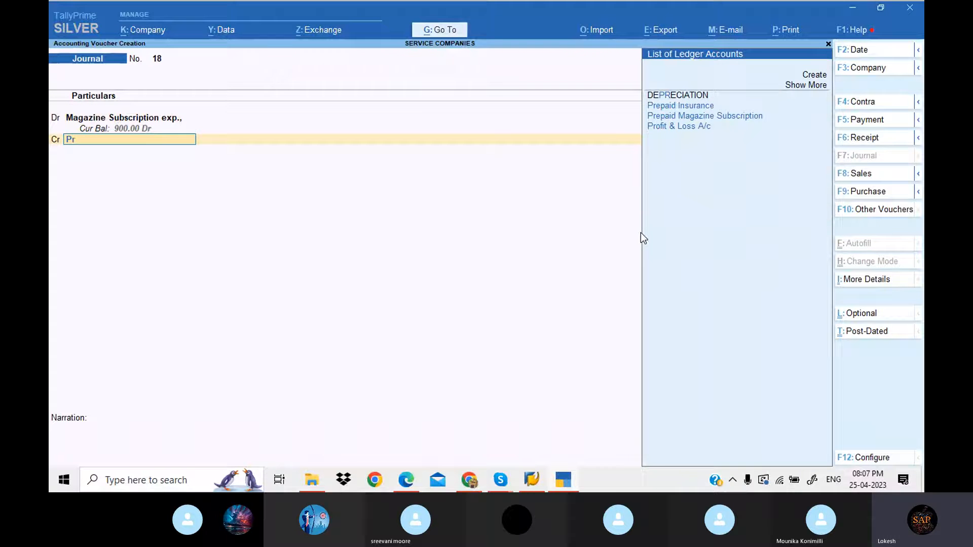
{"action": "key", "text": "Down"}
{"action": "key", "text": "Return"}
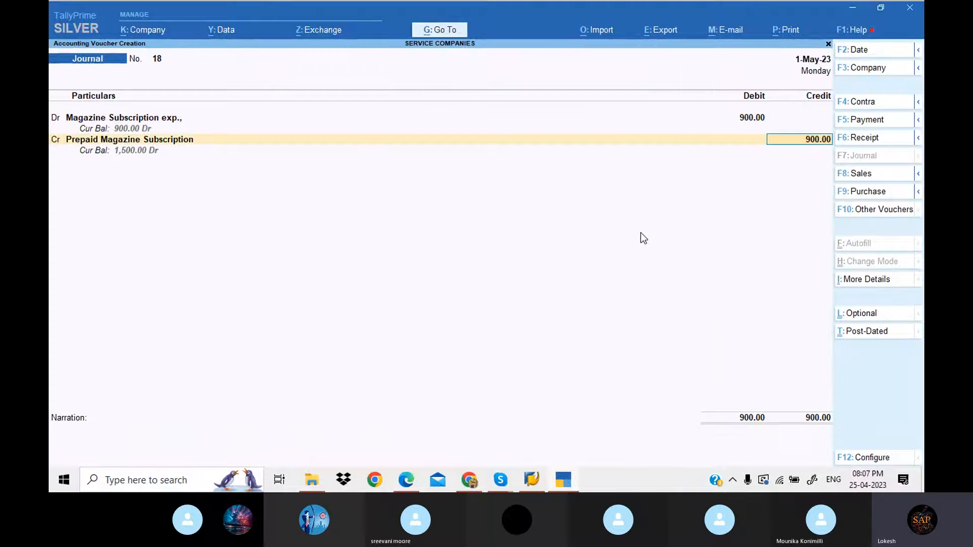
{"action": "key", "text": "Return"}
{"action": "key", "text": "Return"}
Step: Check the next prepaid entry in the PDF and create an Insurance Exp ledger under Indirect Expenses from the new journal's debit line
{"action": "key", "text": "alt+Tab"}
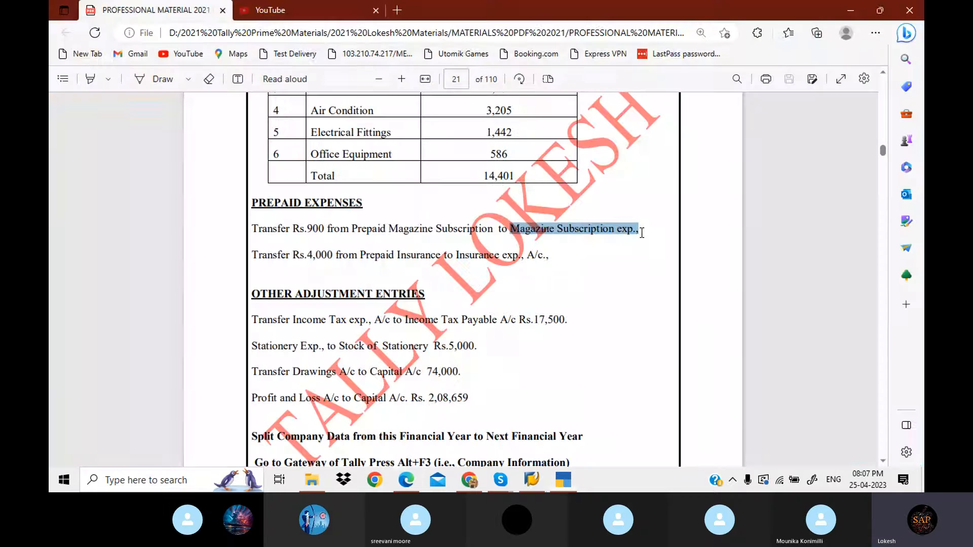
{"action": "key", "text": "alt+Tab"}
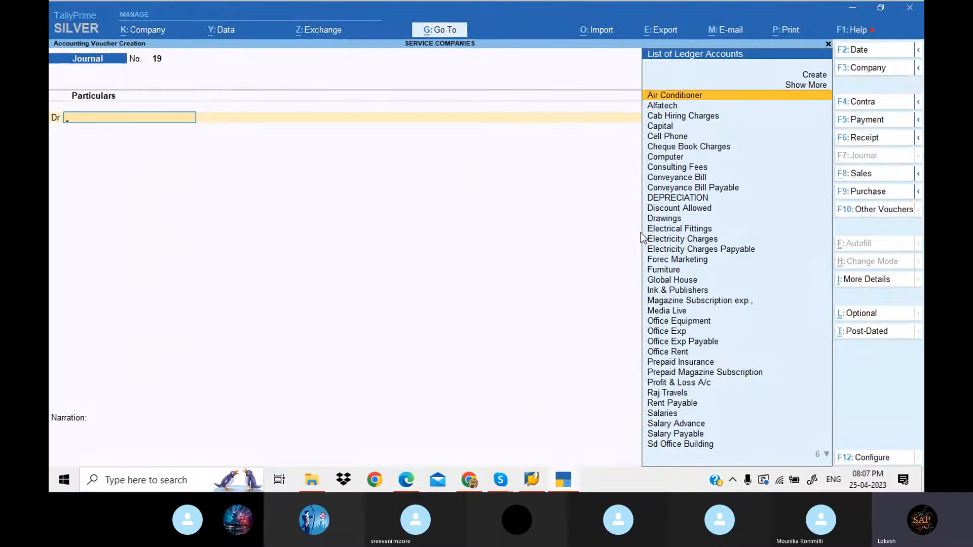
{"action": "key", "text": "alt+c"}
{"action": "type", "text": "In"}
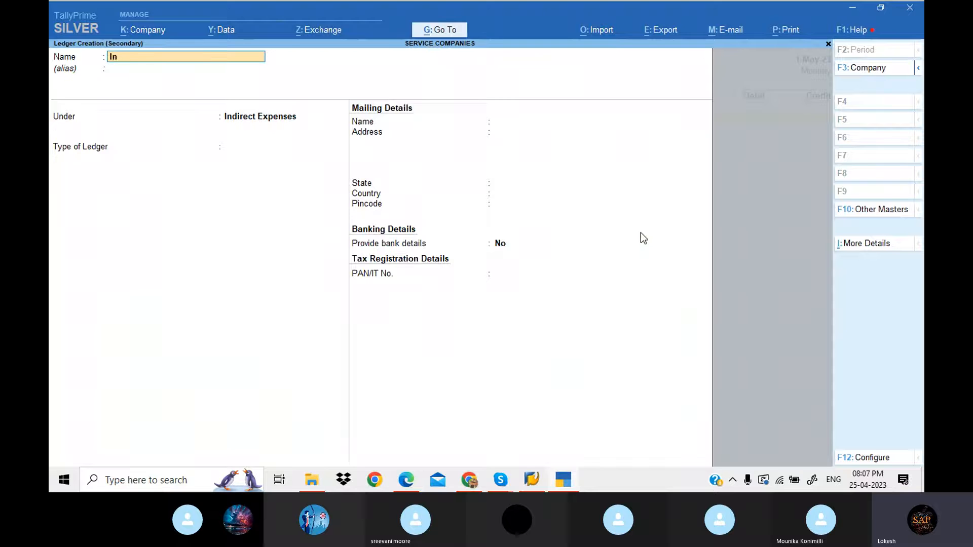
{"action": "type", "text": "surance Exp"}
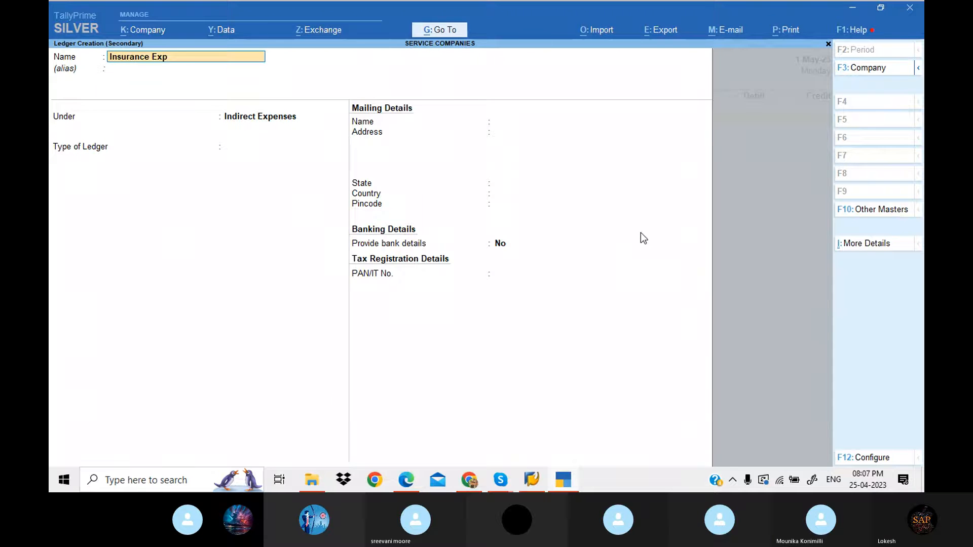
{"action": "key", "text": "Return"}
{"action": "key", "text": "Return"}
{"action": "key", "text": "Return"}
{"action": "key", "text": "Return"}
{"action": "key", "text": "Return"}
{"action": "key", "text": "Return"}
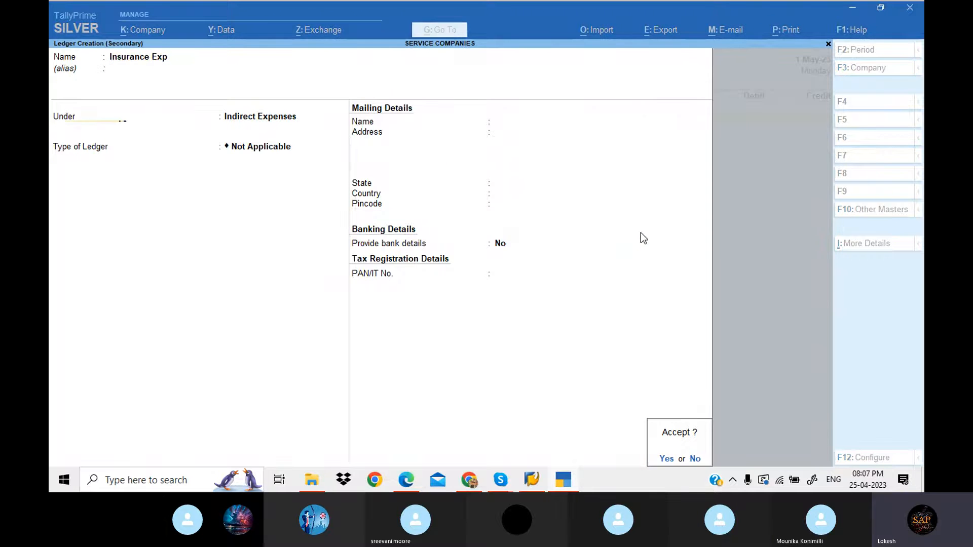
Step: Check the insurance transfer amount in the PDF and debit Insurance Exp with 4000
{"action": "key", "text": "alt+Tab"}
{"action": "key", "text": "alt+Tab"}
{"action": "type", "text": "4000"}
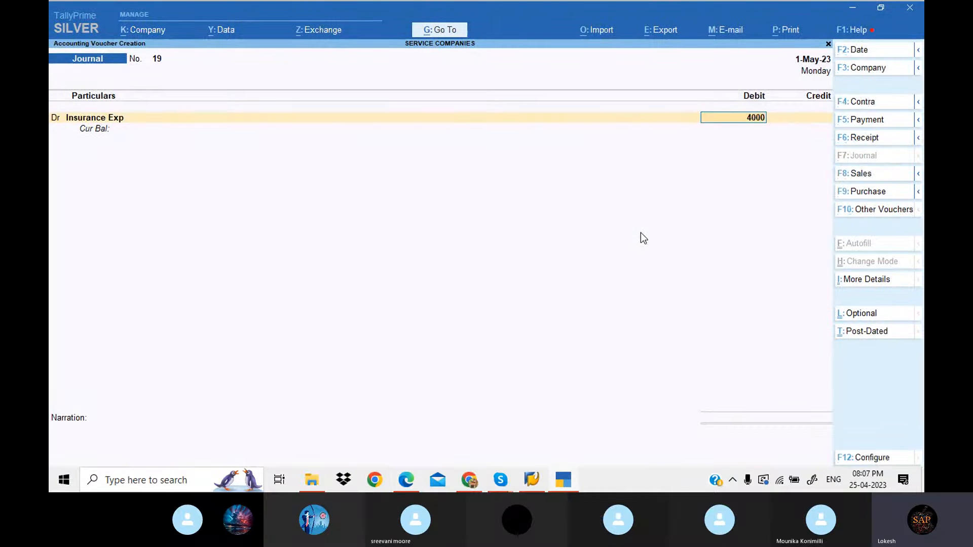
{"action": "key", "text": "Return"}
Step: Credit Prepaid Insurance with 4,000 and save the journal voucher
{"action": "type", "text": "pre"}
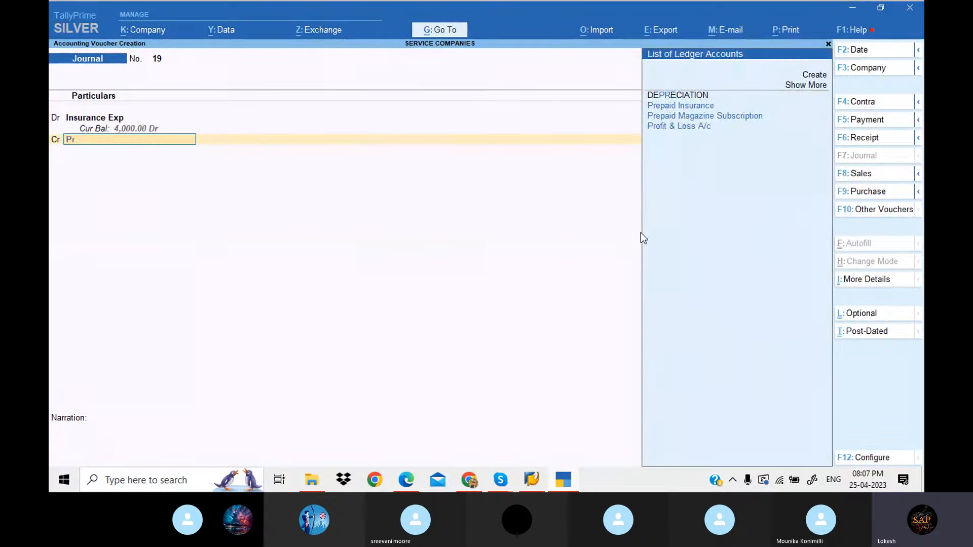
{"action": "key", "text": "Down"}
{"action": "key", "text": "Return"}
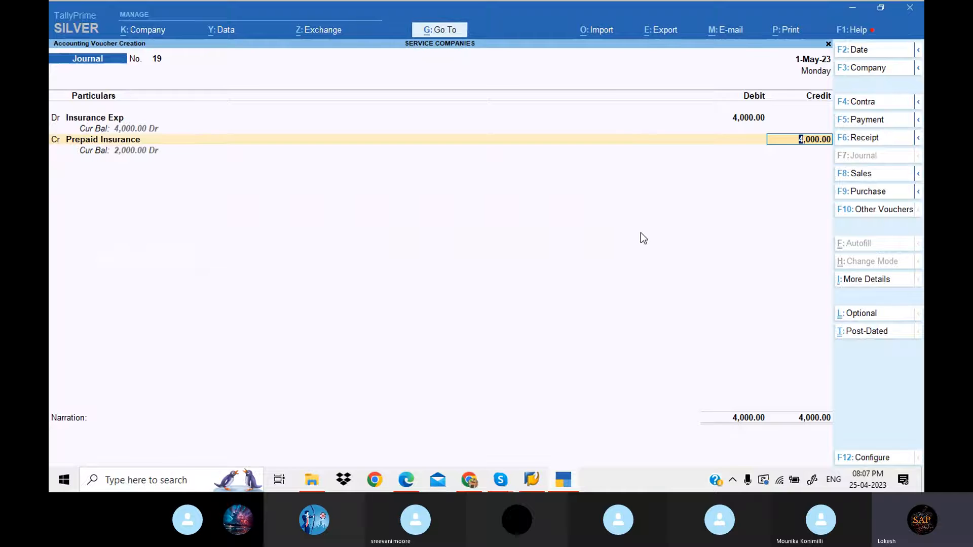
{"action": "key", "text": "Return"}
{"action": "key", "text": "Return"}
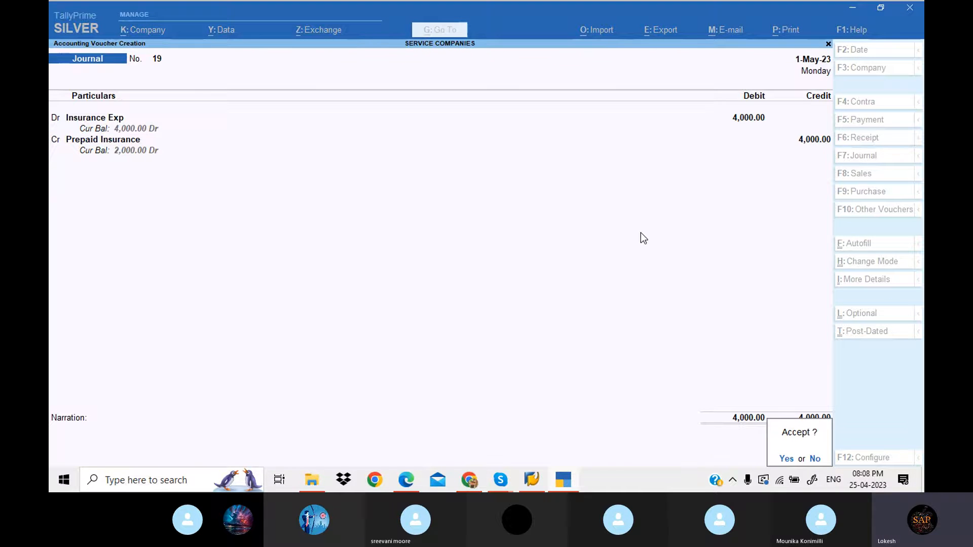
{"action": "key", "text": "Return"}
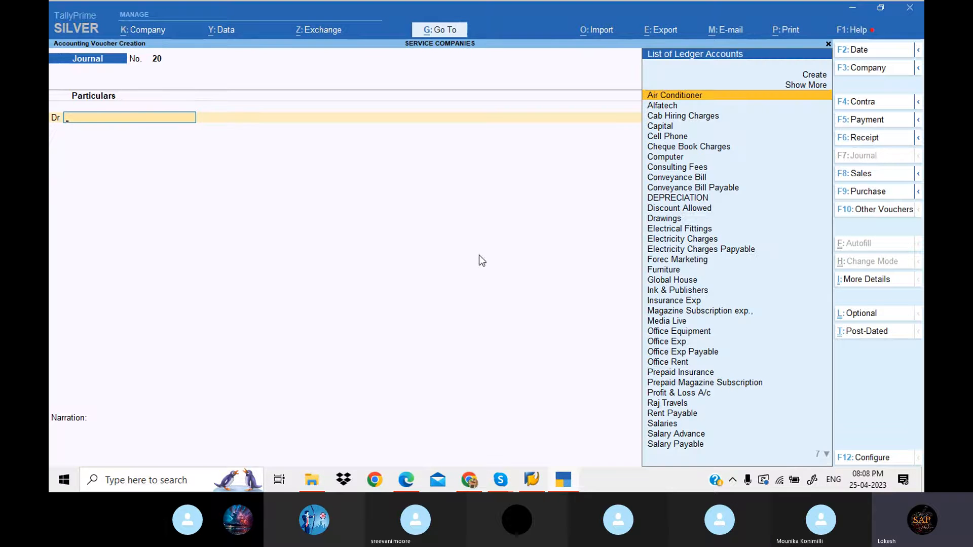
Step: Switch to the PDF and copy the ledger name Income Tax exp., from the first of the other adjustment entries
{"action": "left_click", "coordinate": [563, 479]}
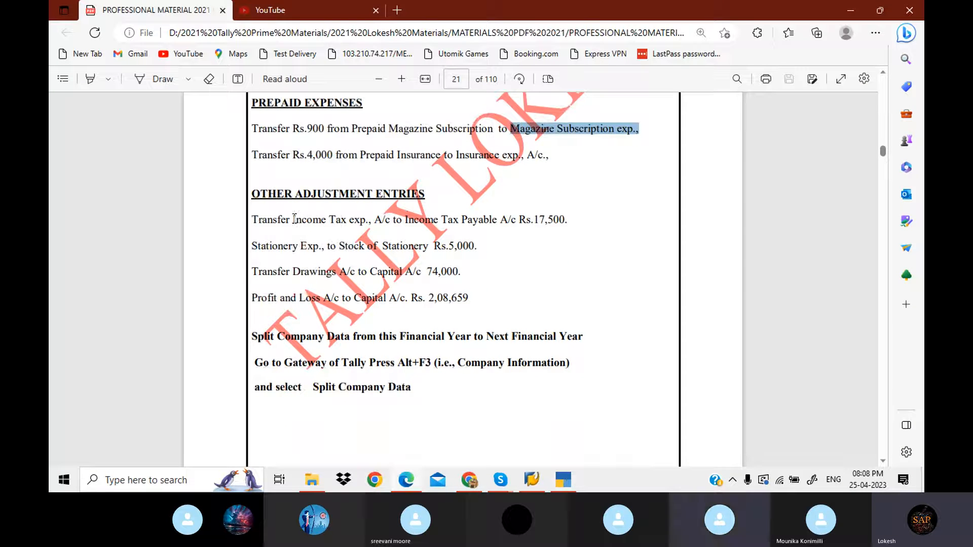
{"action": "left_click_drag", "start_coordinate": [294, 219], "coordinate": [370, 221]}
{"action": "key", "text": "ctrl+c"}
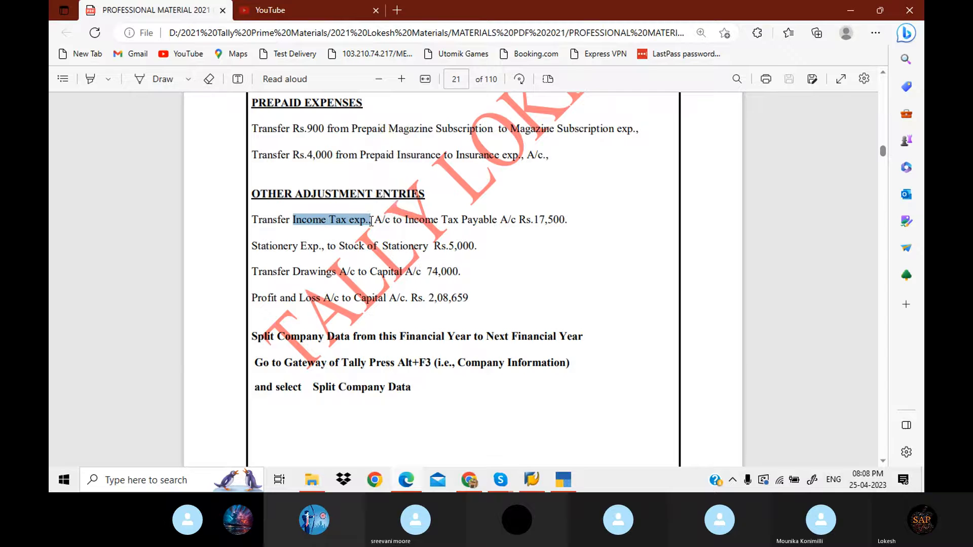
Step: Return to TallyPrime and create an Income Tax exp., ledger under Indirect Expenses from the debit line, using the copied name
{"action": "key", "text": "alt+Tab"}
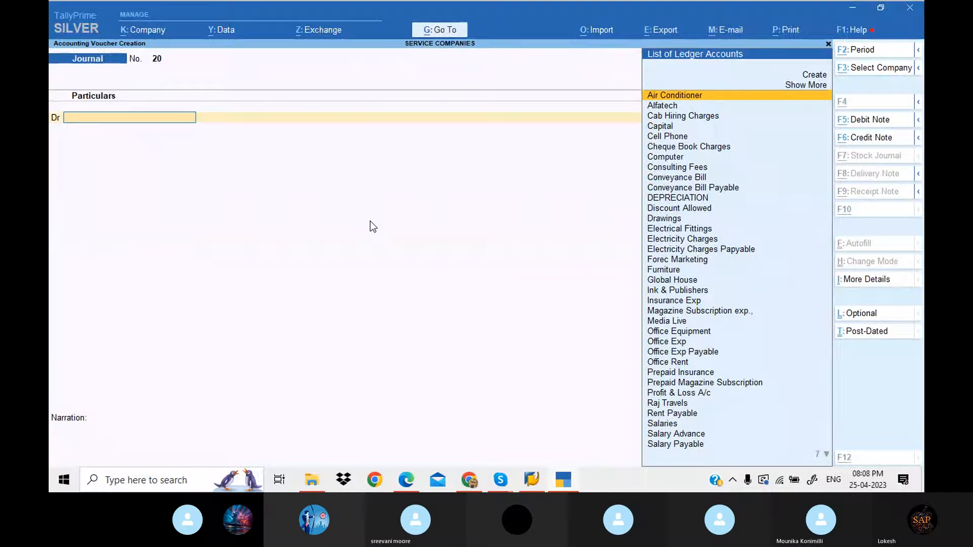
{"action": "key", "text": "alt+c"}
{"action": "key", "text": "ctrl+alt+v"}
{"action": "key", "text": "Return"}
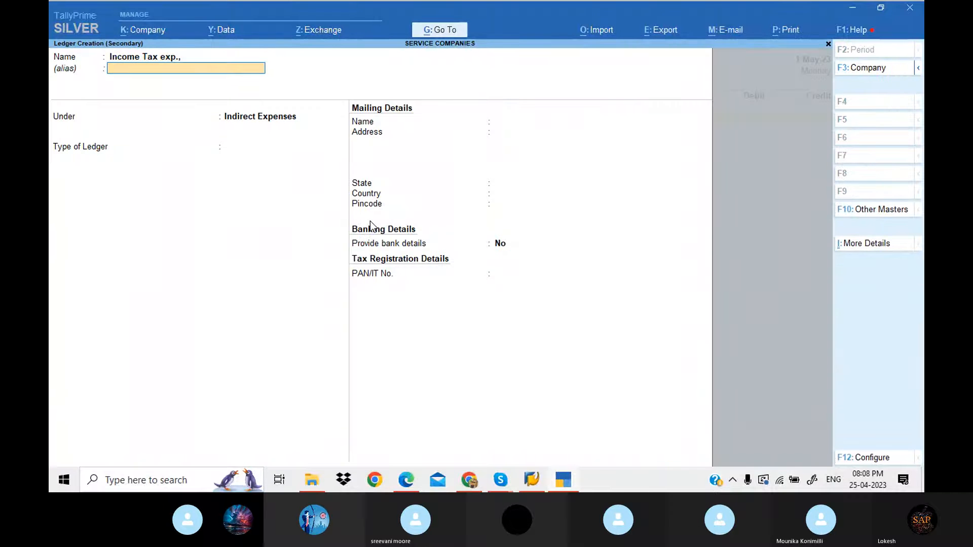
{"action": "key", "text": "Return"}
{"action": "key", "text": "Return"}
{"action": "key", "text": "Return"}
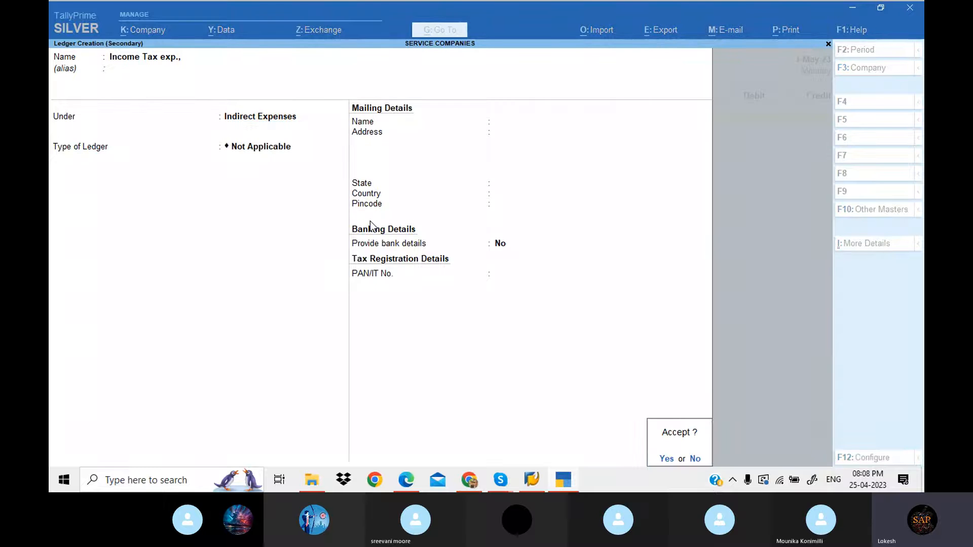
{"action": "key", "text": "Return"}
Step: Check the income tax amount in the PDF and debit Income Tax exp., with 17500
{"action": "key", "text": "alt+Tab"}
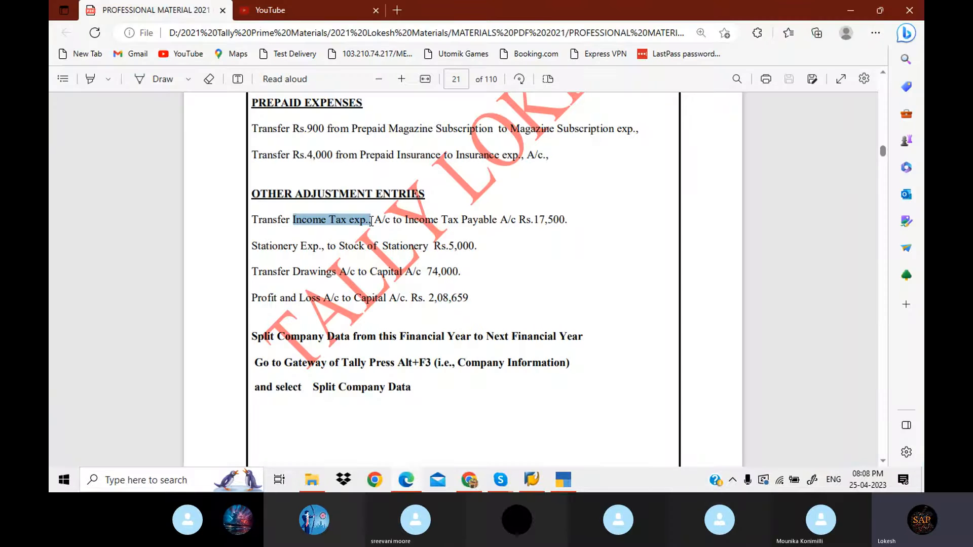
{"action": "key", "text": "alt+Tab"}
{"action": "type", "text": "17500"}
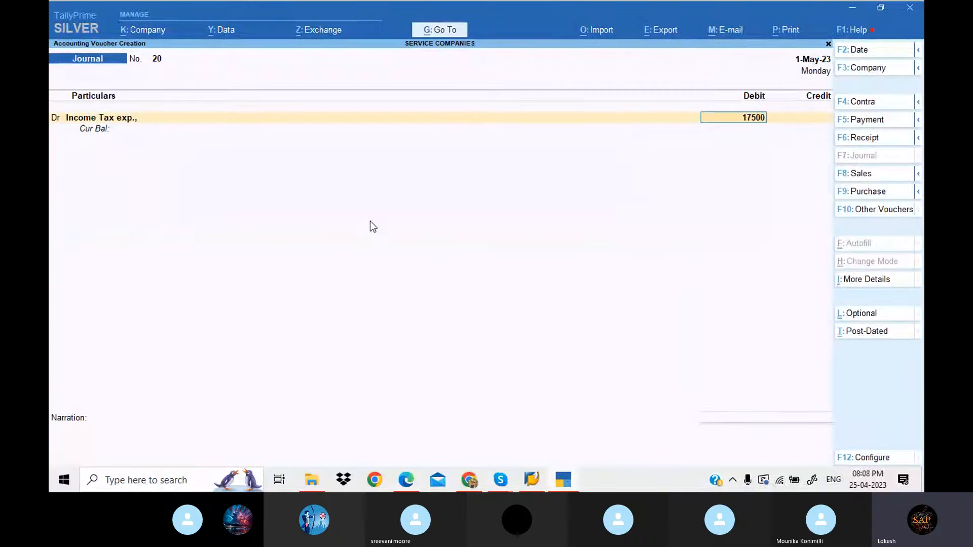
{"action": "key", "text": "Return"}
Step: Create an Income Tax exp.,payable ledger under Provisions from the credit line, extending the copied name
{"action": "key", "text": "Return"}
{"action": "key", "text": "alt+c"}
{"action": "key", "text": "ctrl+v"}
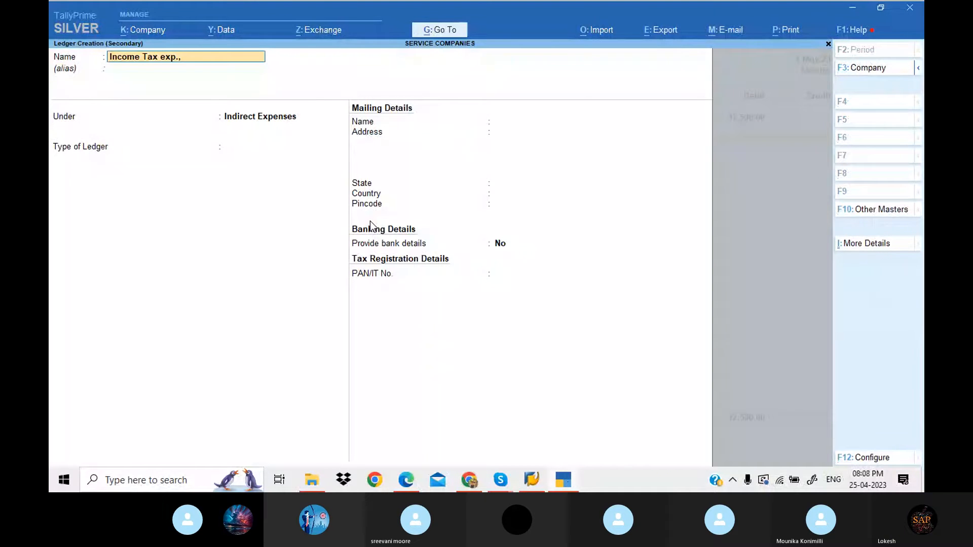
{"action": "type", "text": "pa"}
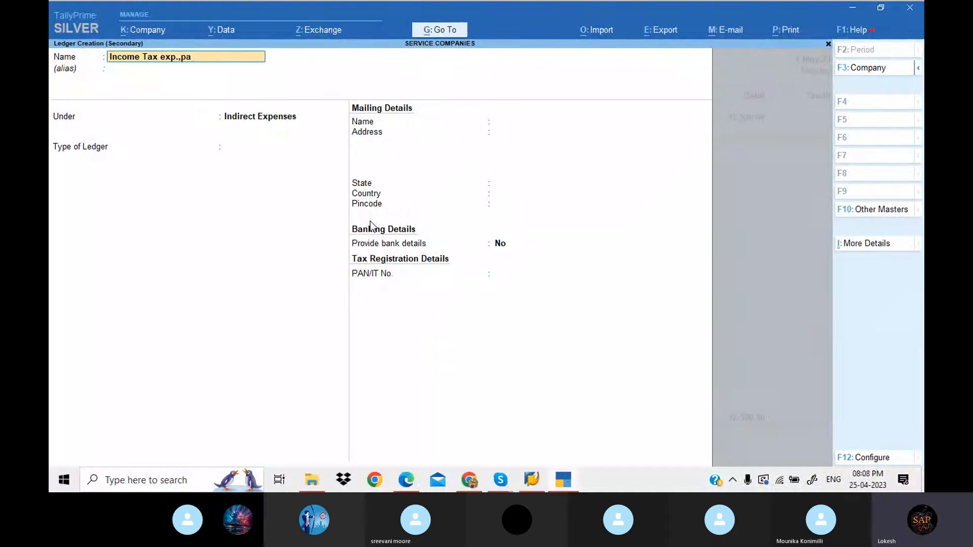
{"action": "type", "text": "yable"}
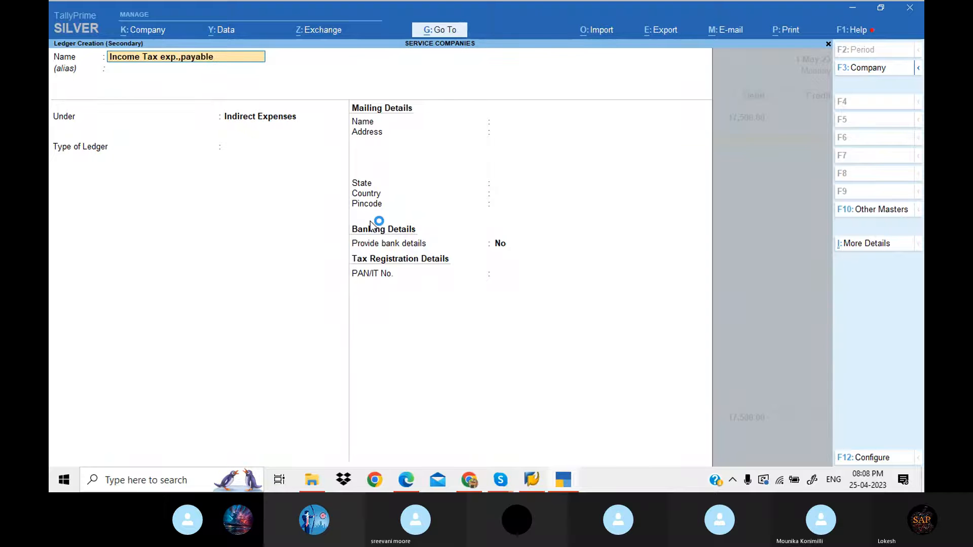
{"action": "key", "text": "Return"}
{"action": "type", "text": "Pr"}
{"action": "key", "text": "Return"}
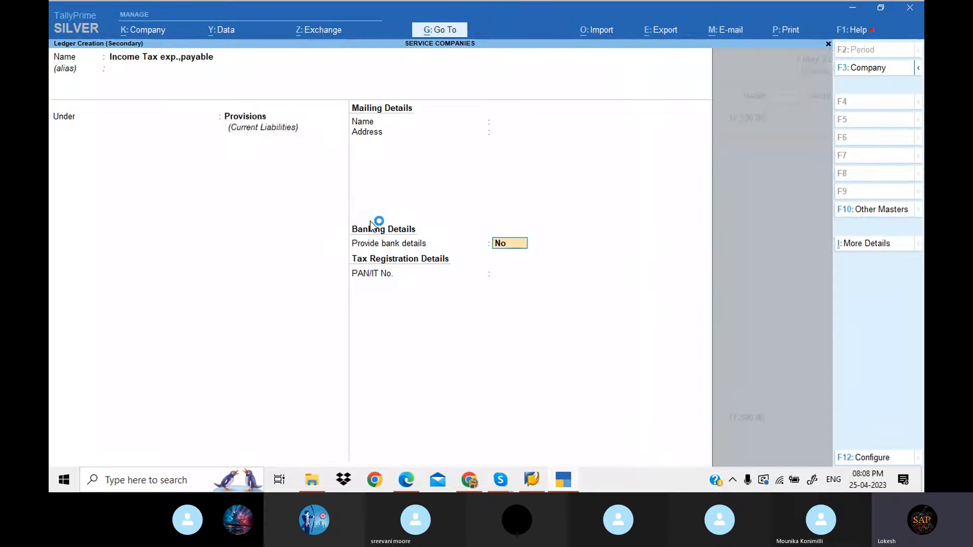
{"action": "key", "text": "Return"}
{"action": "key", "text": "Return"}
Step: Credit Income Tax exp.,payable with 17,500 and save the journal voucher
{"action": "key", "text": "Return"}
{"action": "key", "text": "Return"}
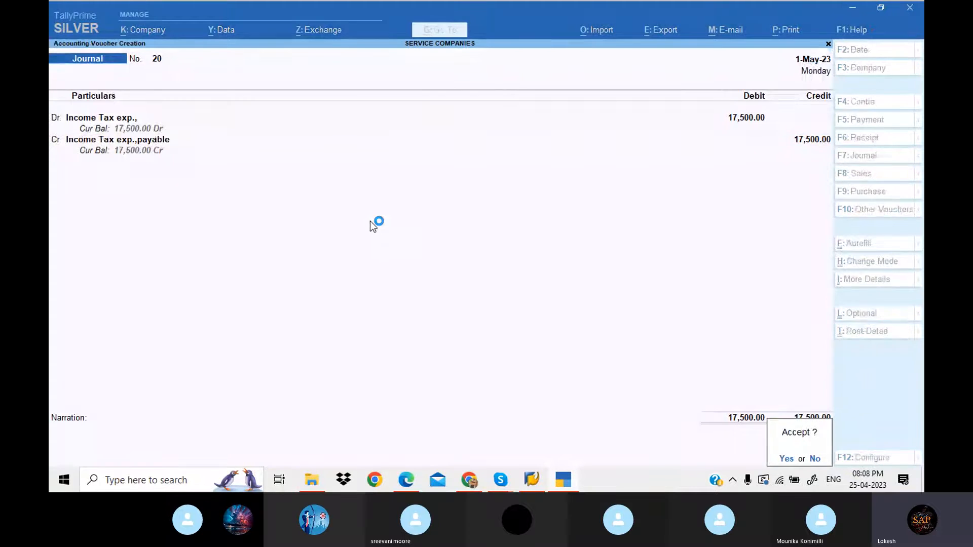
{"action": "key", "text": "Return"}
Step: Check the next adjustment entry in the PDF and create a Stock of Stationery ledger under Current Assets from the new journal's debit line
{"action": "key", "text": "alt+Tab"}
{"action": "key", "text": "alt+Tab"}
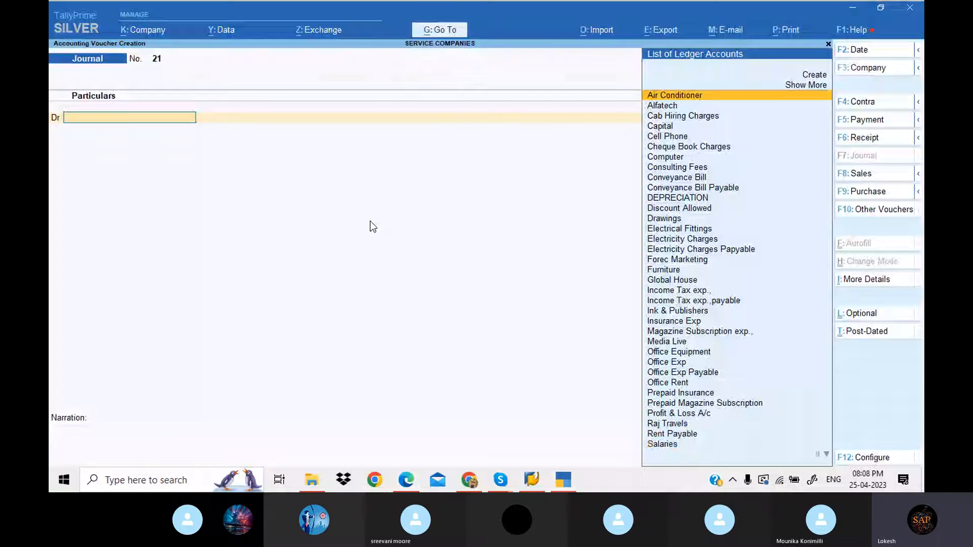
{"action": "type", "text": "St"}
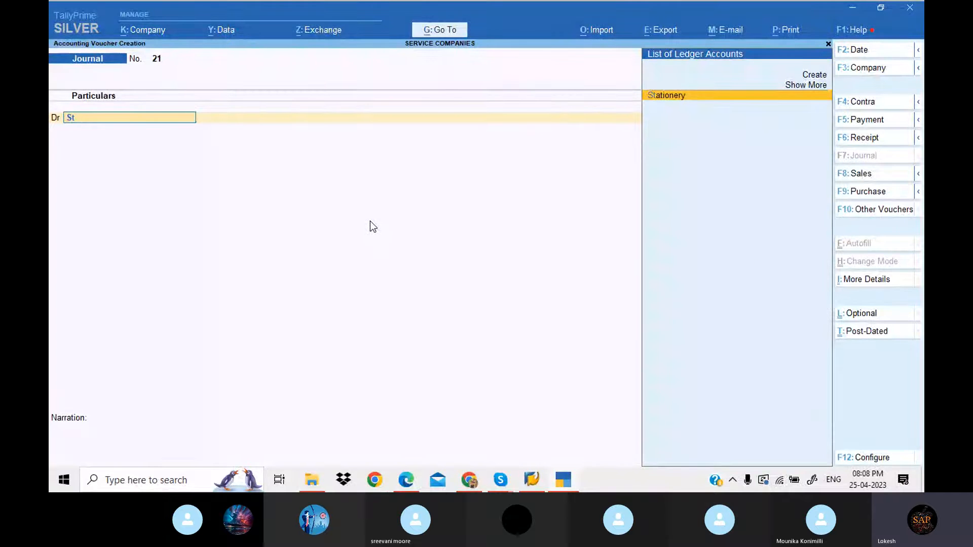
{"action": "key", "text": "alt+c"}
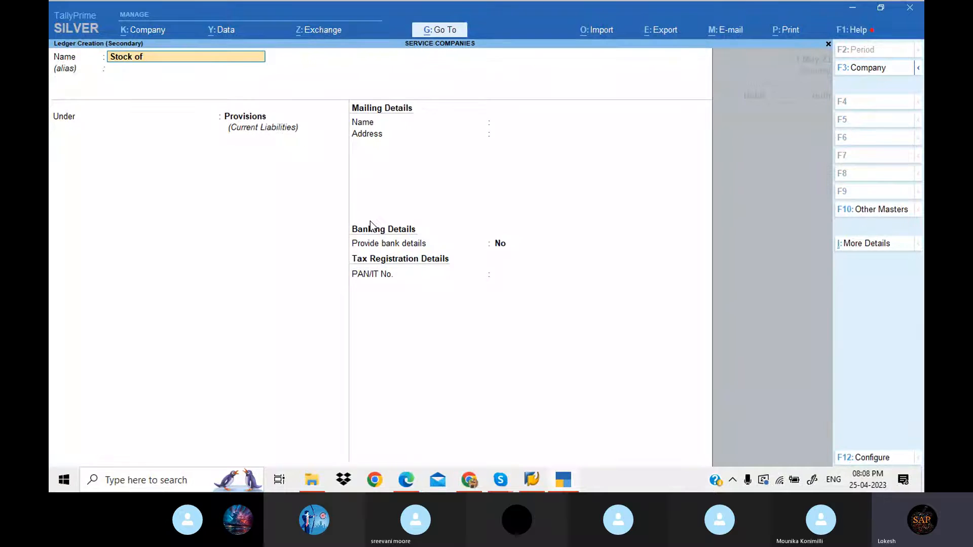
{"action": "type", "text": "Stock of Stationery"}
{"action": "key", "text": "Return"}
{"action": "type", "text": "Cur"}
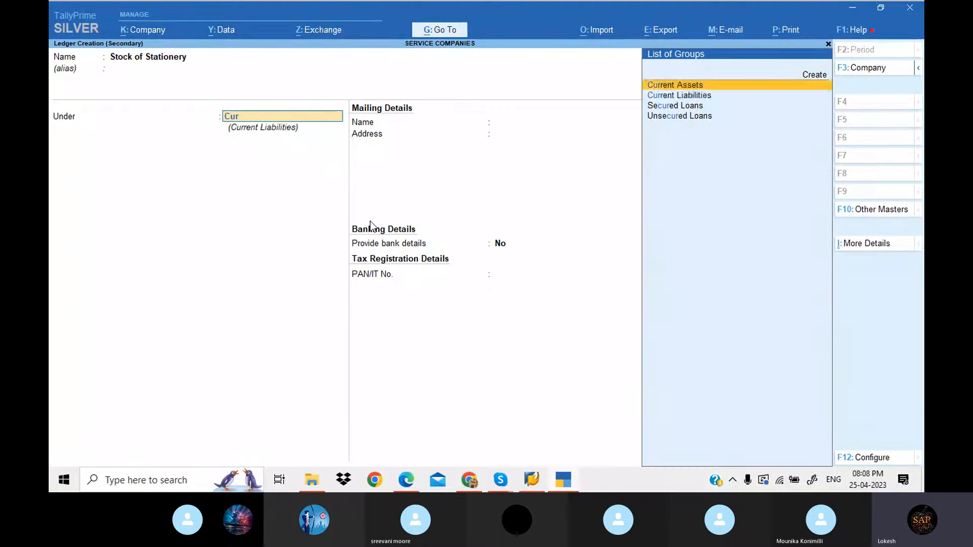
{"action": "key", "text": "Return"}
{"action": "key", "text": "Return"}
{"action": "key", "text": "Return"}
{"action": "key", "text": "Return"}
{"action": "key", "text": "Return"}
{"action": "key", "text": "Return"}
{"action": "key", "text": "Return"}
{"action": "key", "text": "Return"}
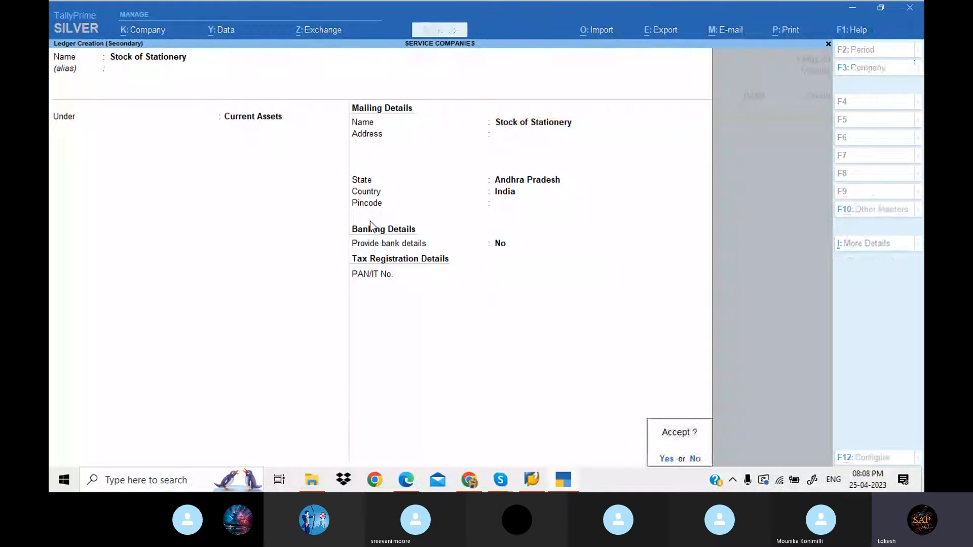
{"action": "key", "text": "Return"}
Step: Check the stationery amount in the PDF and debit Stock of Stationery with 5000
{"action": "key", "text": "alt+Tab"}
{"action": "key", "text": "alt+Tab"}
{"action": "type", "text": "5"}
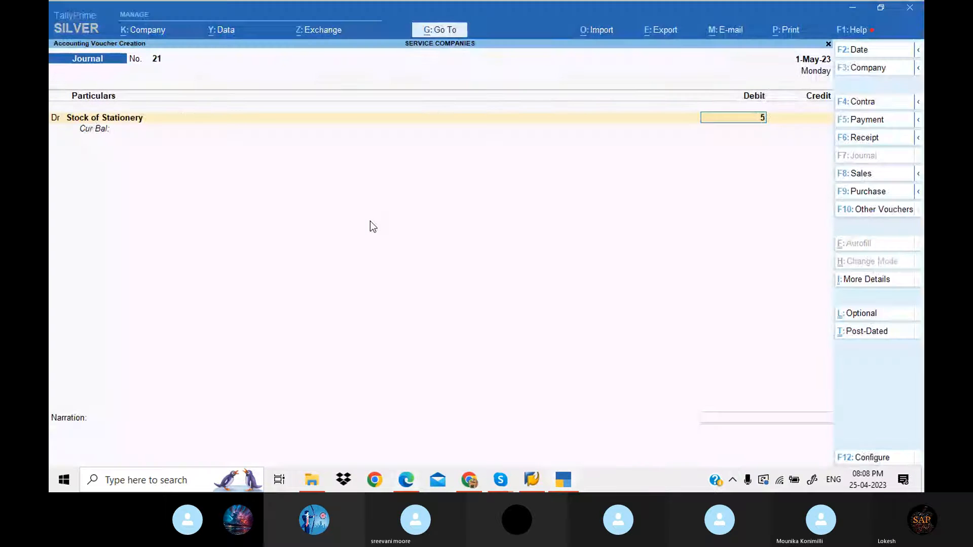
{"action": "type", "text": "000"}
{"action": "key", "text": "Return"}
Step: Credit Stationery with 5,000 and save the journal voucher
{"action": "type", "text": "St"}
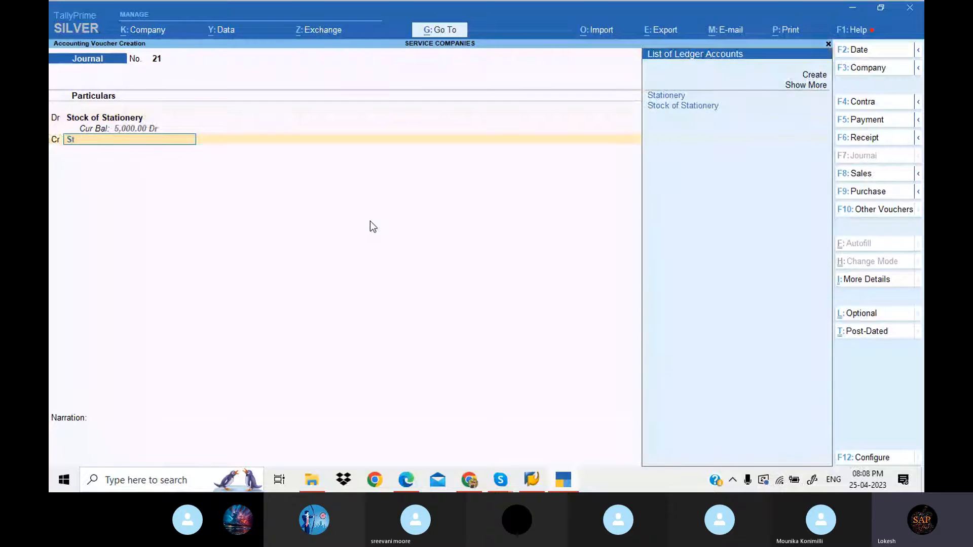
{"action": "key", "text": "Return"}
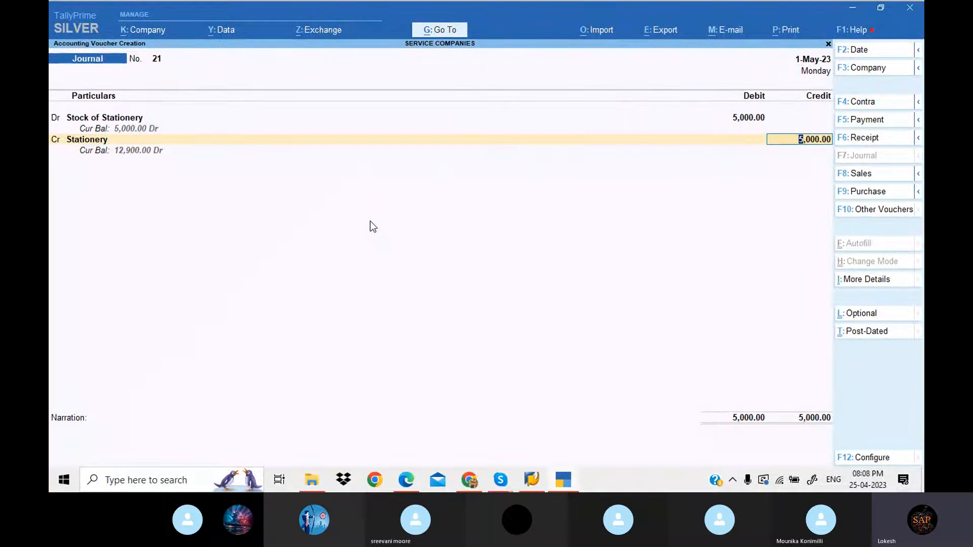
{"action": "key", "text": "Return"}
{"action": "key", "text": "Return"}
{"action": "key", "text": "Return"}
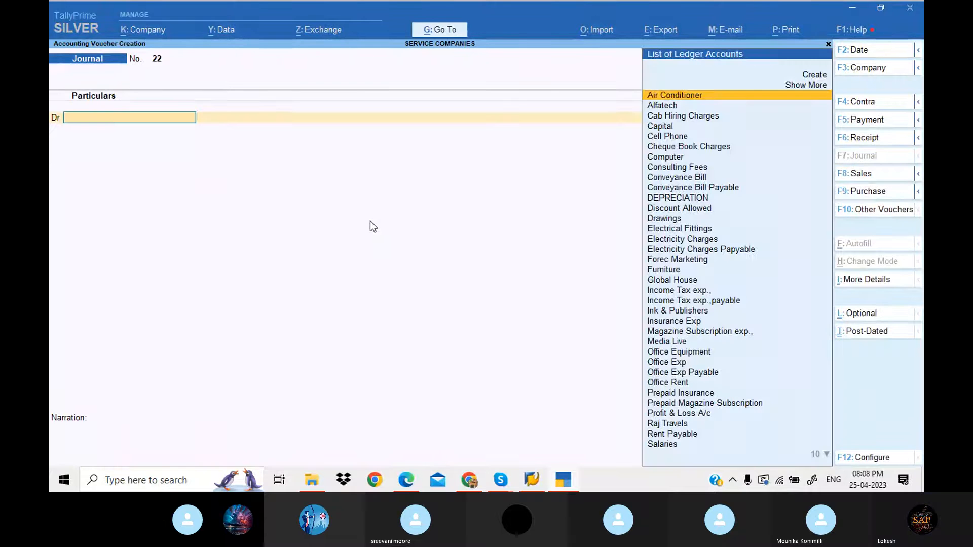
Step: Debit Drawings with 74000 in the new journal voucher, checking the amount in the PDF
{"action": "type", "text": "Dr"}
{"action": "key", "text": "Return"}
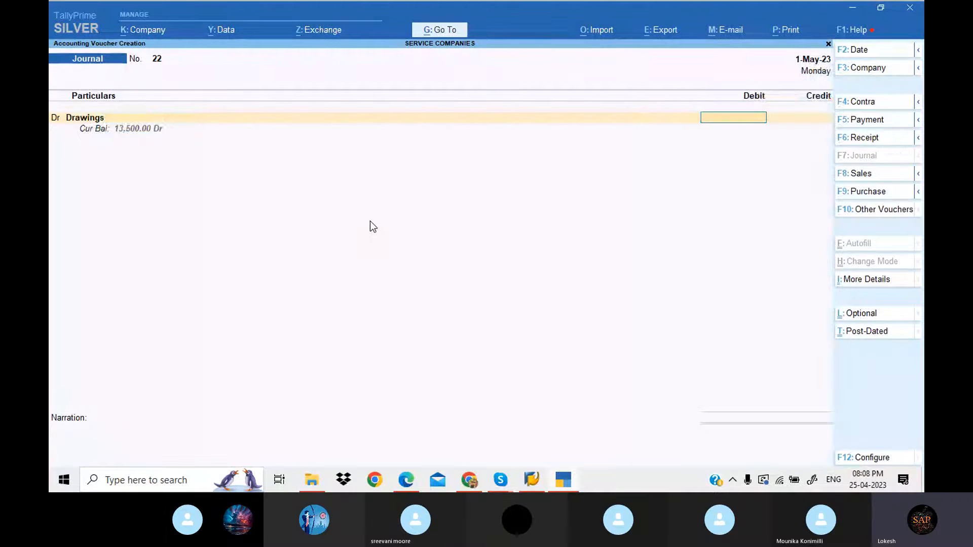
{"action": "key", "text": "alt+Tab"}
{"action": "key", "text": "alt+Tab"}
{"action": "type", "text": "74000"}
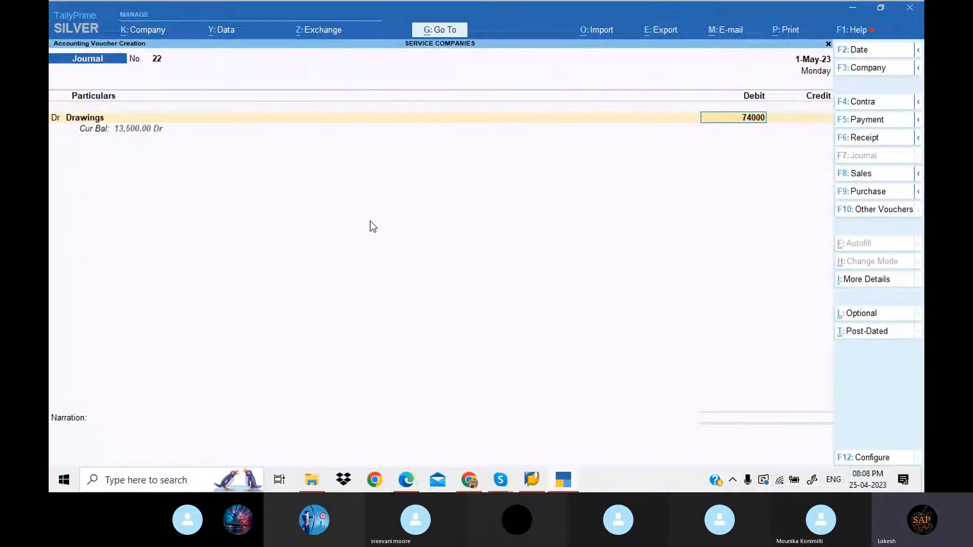
{"action": "key", "text": "Return"}
Step: Credit Capital with 74,000 and save the journal voucher
{"action": "type", "text": "Ca"}
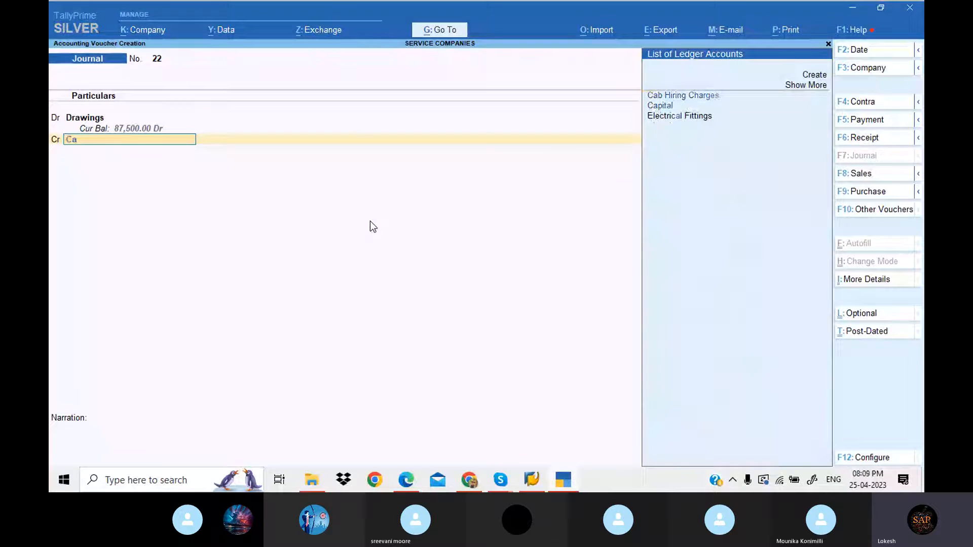
{"action": "key", "text": "Down"}
{"action": "key", "text": "Return"}
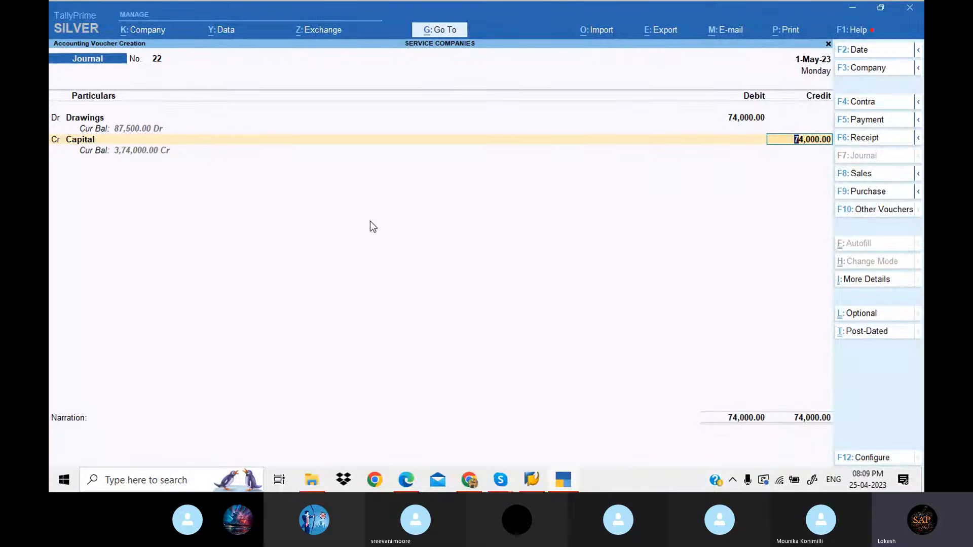
{"action": "key", "text": "Return"}
{"action": "key", "text": "Return"}
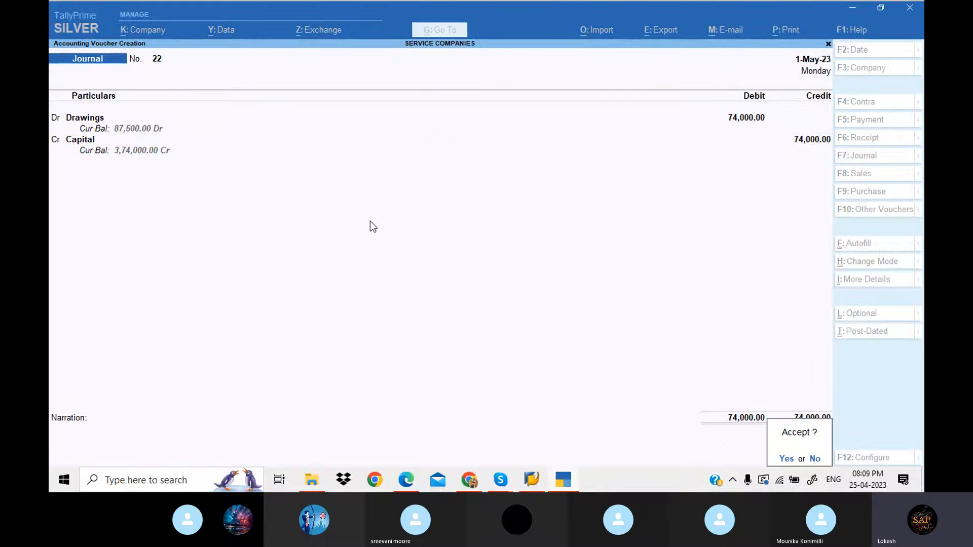
{"action": "key", "text": "Return"}
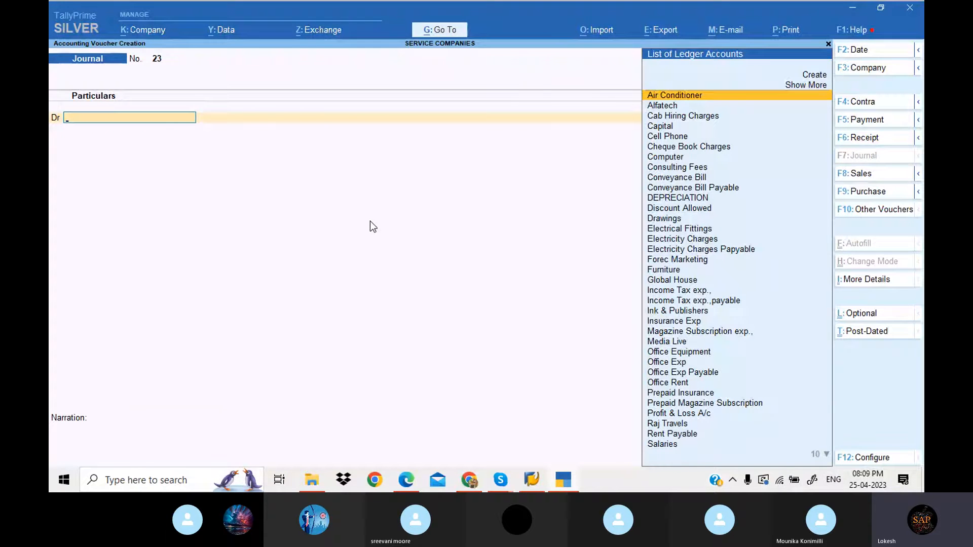
Step: Switch to the PDF and review the Drawings to Capital transfer amount and the entry below it
{"action": "left_click", "coordinate": [564, 480]}
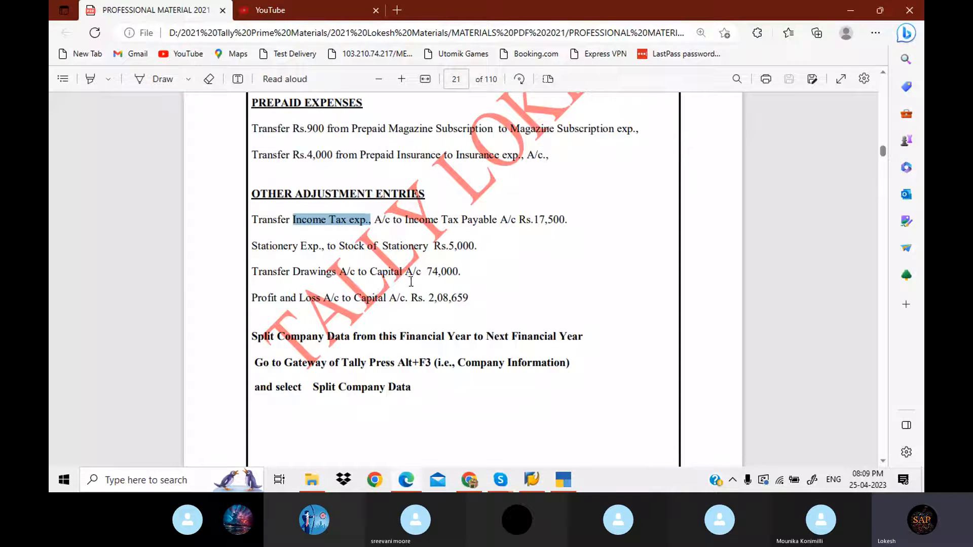
{"action": "left_click_drag", "start_coordinate": [459, 271], "coordinate": [417, 273]}
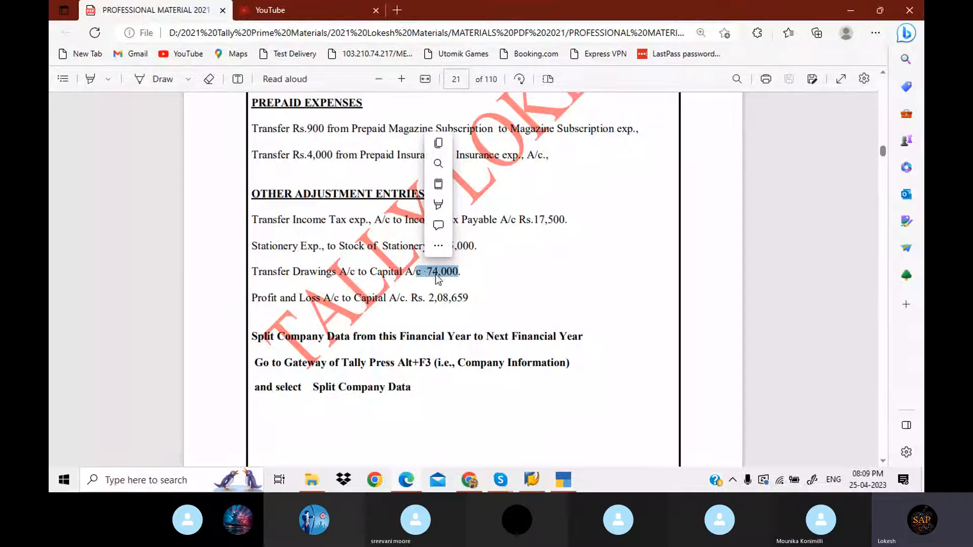
{"action": "left_click", "coordinate": [439, 278]}
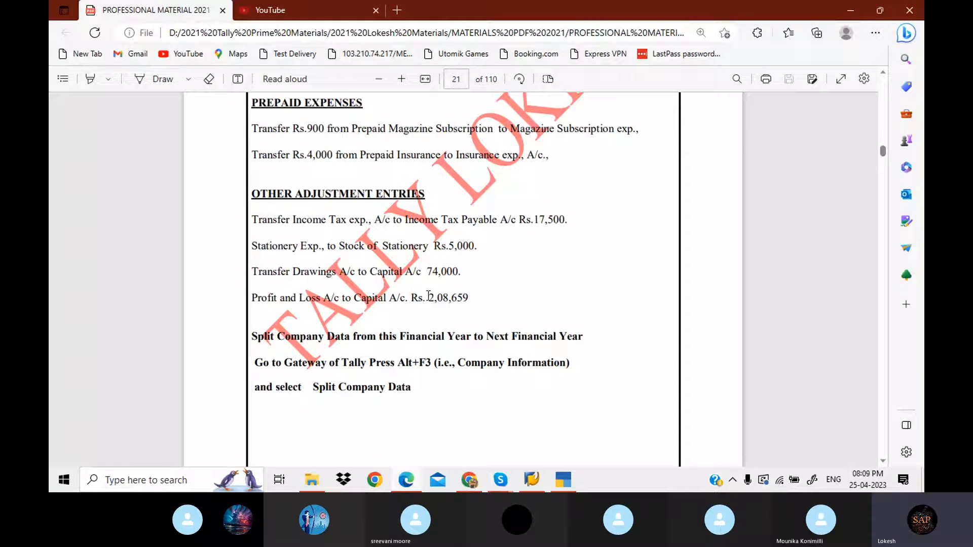
Step: Check the Profit and Loss to Capital entry in the PDF, switch to TallyPrime and debit Profit & Loss A/c with 115279
{"action": "left_click_drag", "start_coordinate": [428, 296], "coordinate": [472, 297]}
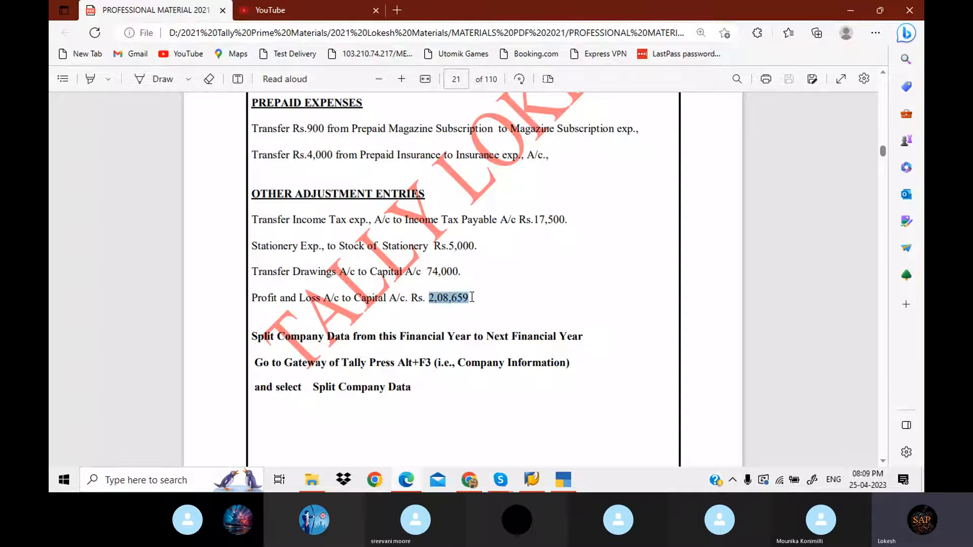
{"action": "left_click", "coordinate": [563, 481]}
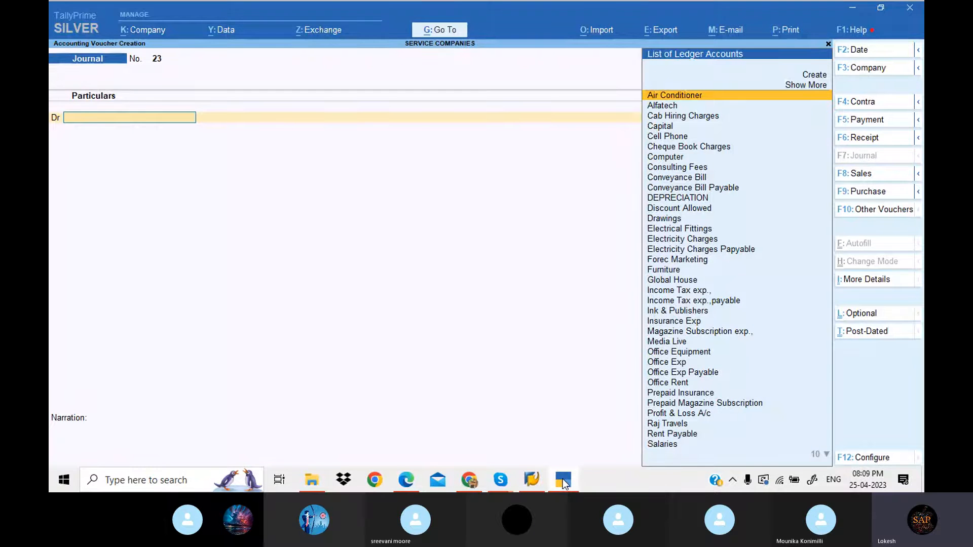
{"action": "type", "text": "Pr"}
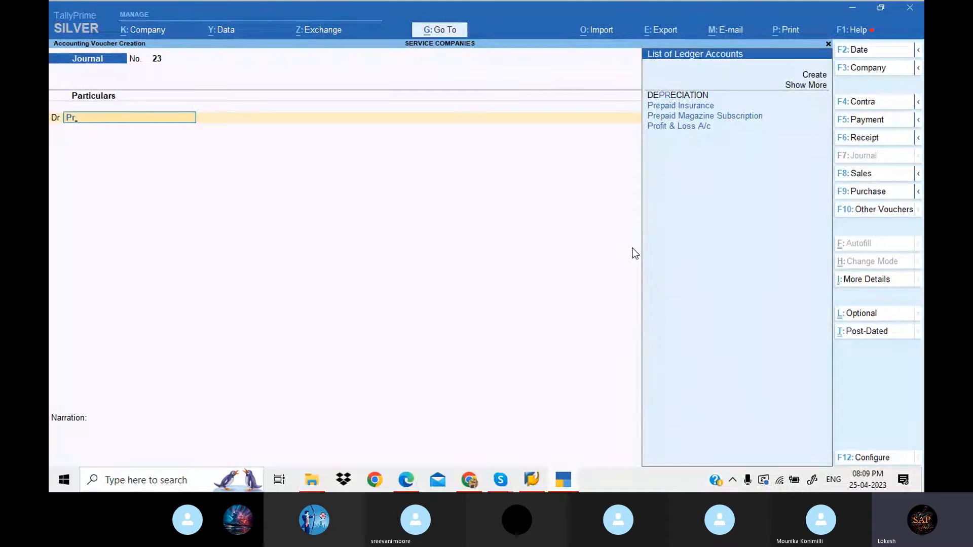
{"action": "key", "text": "Down"}
{"action": "key", "text": "Down"}
{"action": "key", "text": "Down"}
{"action": "key", "text": "Return"}
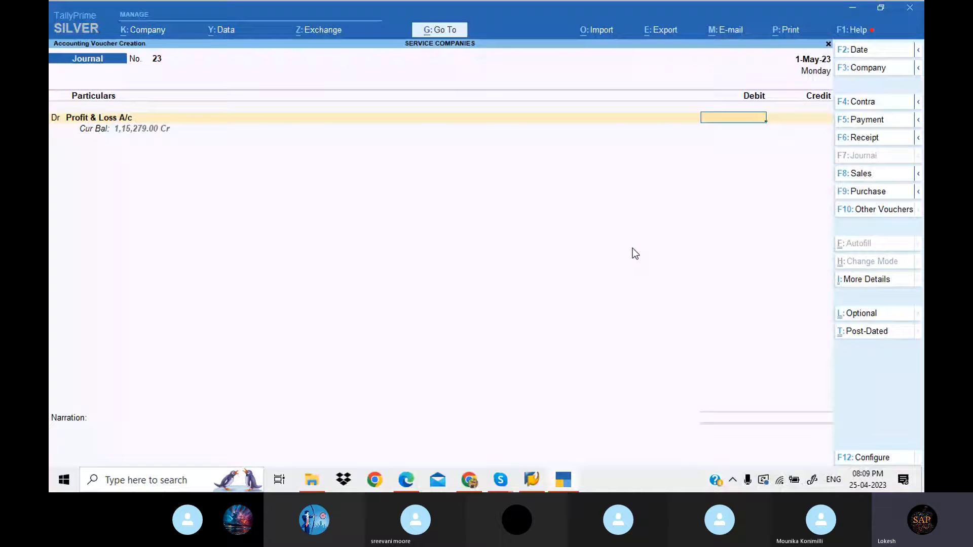
{"action": "type", "text": "115279"}
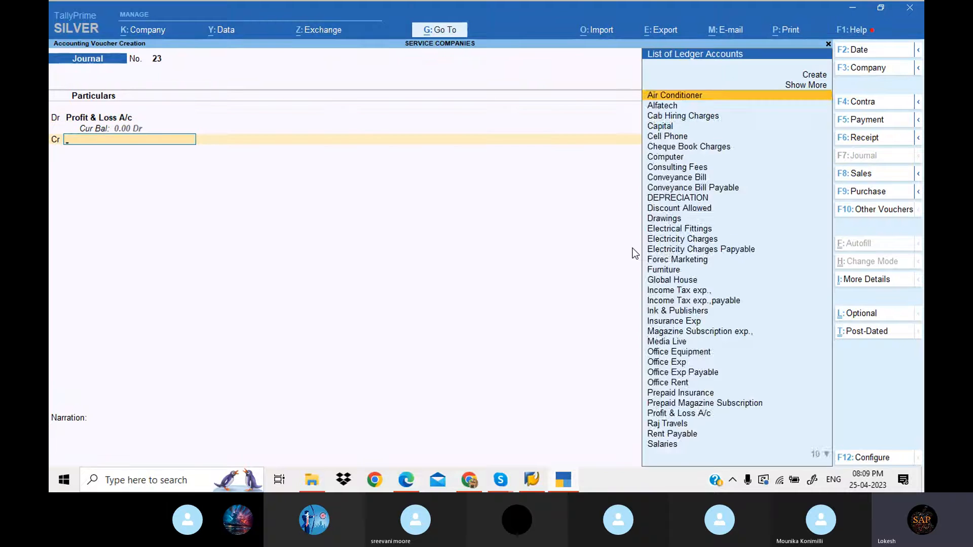
Step: Credit Capital with 1,15,279, save the journal voucher and return to the Gateway of Tally
{"action": "type", "text": "Ca"}
{"action": "key", "text": "Down"}
{"action": "key", "text": "Return"}
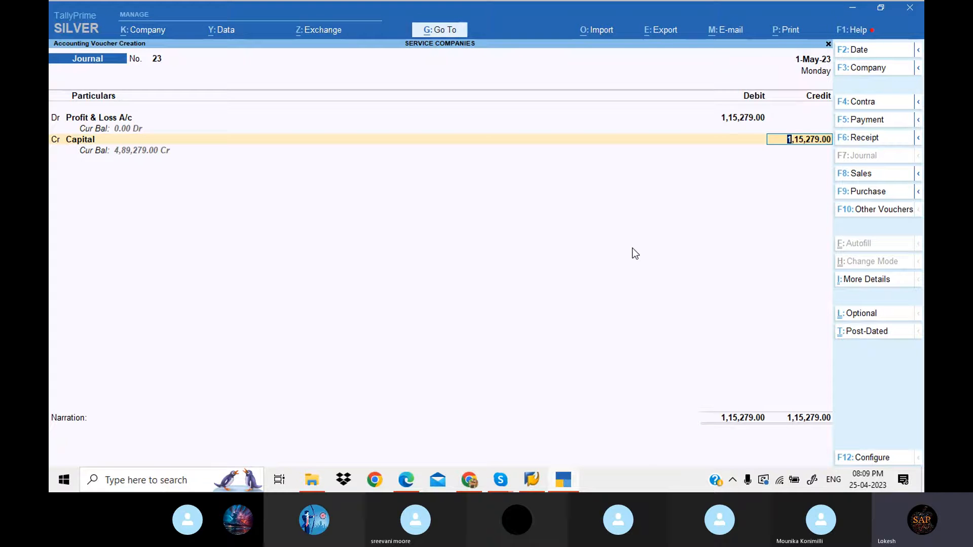
{"action": "key", "text": "Return"}
{"action": "key", "text": "Return"}
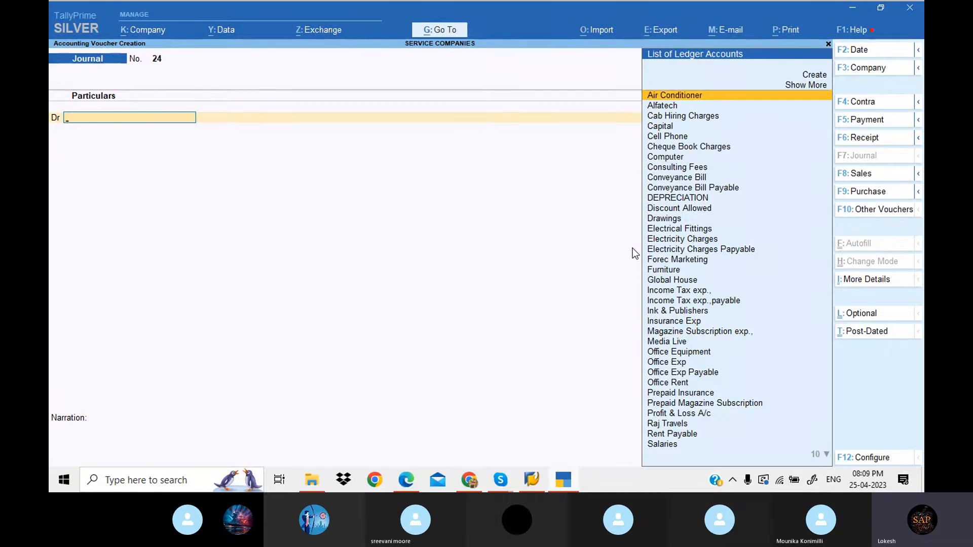
{"action": "key", "text": "Escape"}
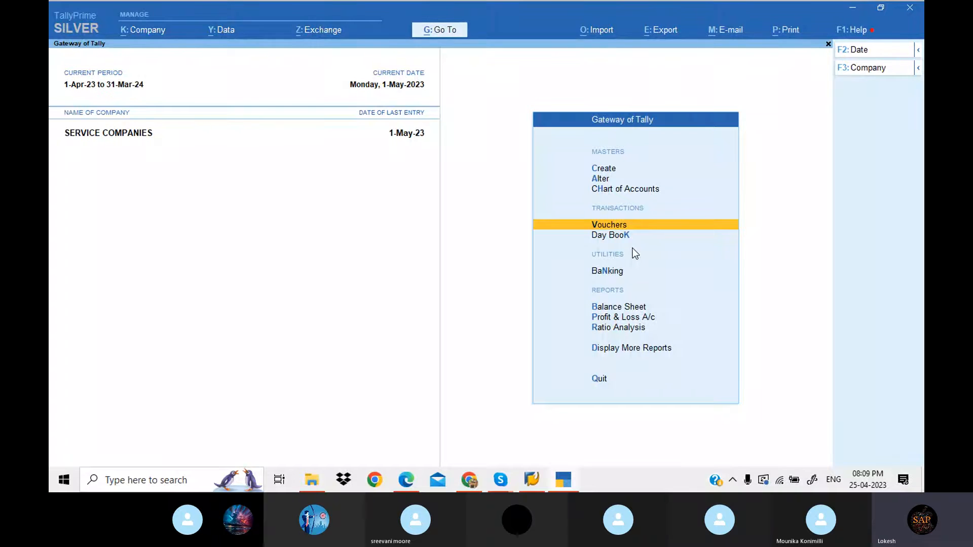
Step: Display the Profit & Loss A/c report in detailed form to examine the individual ledgers and the net profit
{"action": "key", "text": "Down"}
{"action": "key", "text": "Down"}
{"action": "key", "text": "Down"}
{"action": "key", "text": "Down"}
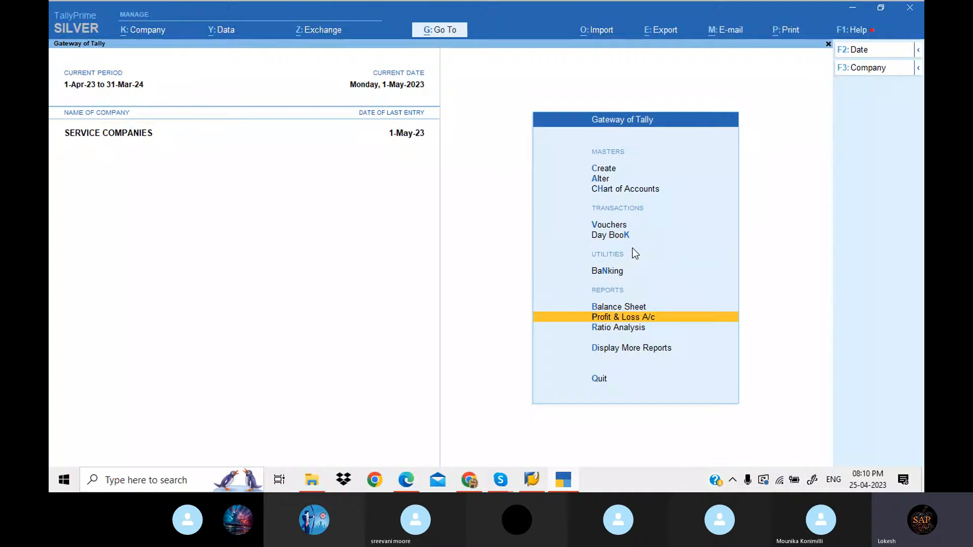
{"action": "key", "text": "Return"}
{"action": "key", "text": "F2"}
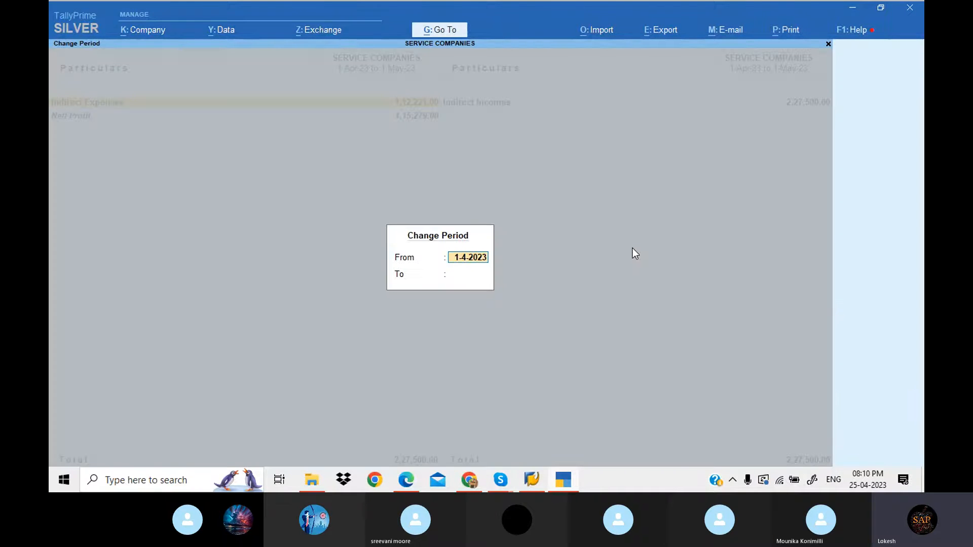
{"action": "key", "text": "BackSpace"}
{"action": "key", "text": "Escape"}
{"action": "key", "text": "alt+F5"}
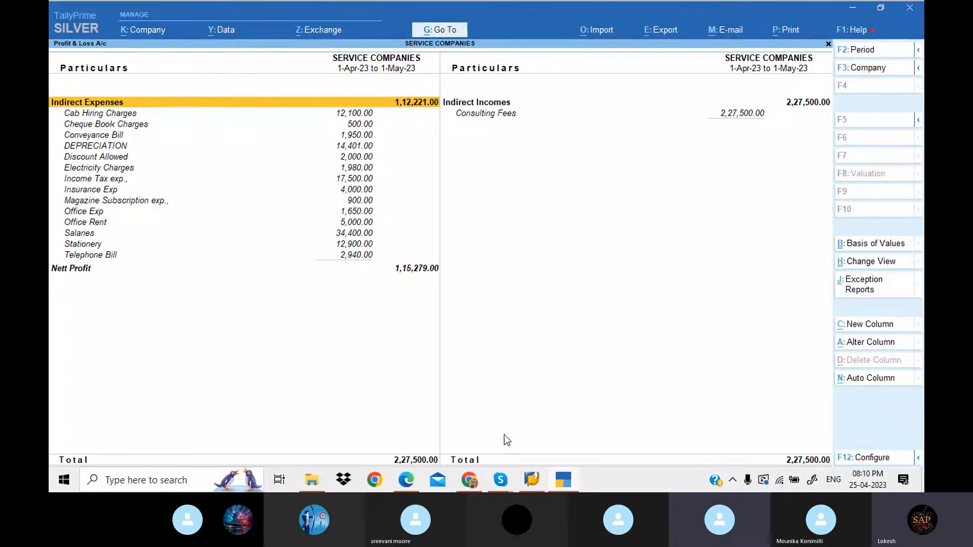
Step: Switch to the PDF and review notes 25 and 26 on page 15 about transferring profit to Capital and March salary and rent entries
{"action": "left_click", "coordinate": [407, 478]}
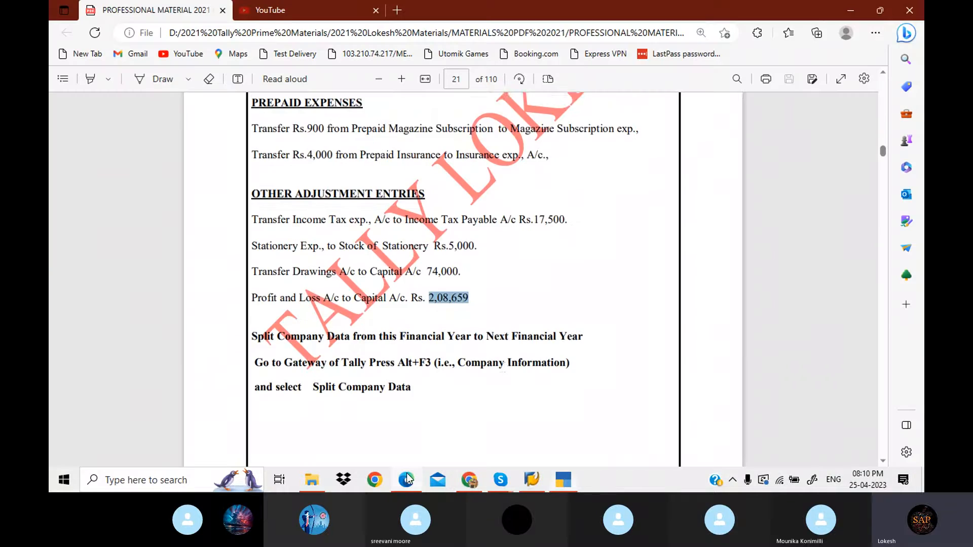
{"action": "scroll", "coordinate": [506, 367], "scroll_direction": "up", "scroll_amount": 10}
{"action": "scroll", "coordinate": [507, 367], "scroll_direction": "up", "scroll_amount": 15}
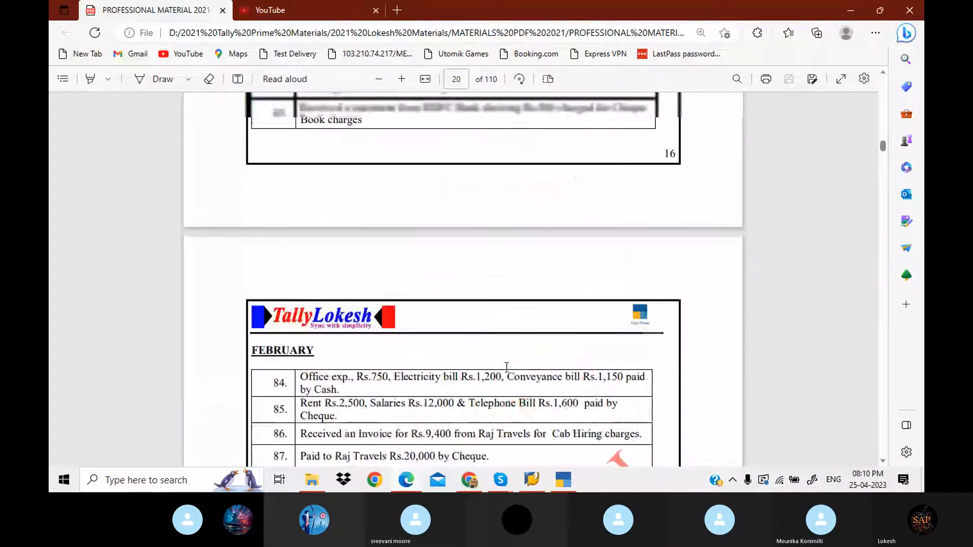
{"action": "scroll", "coordinate": [507, 368], "scroll_direction": "up", "scroll_amount": 10}
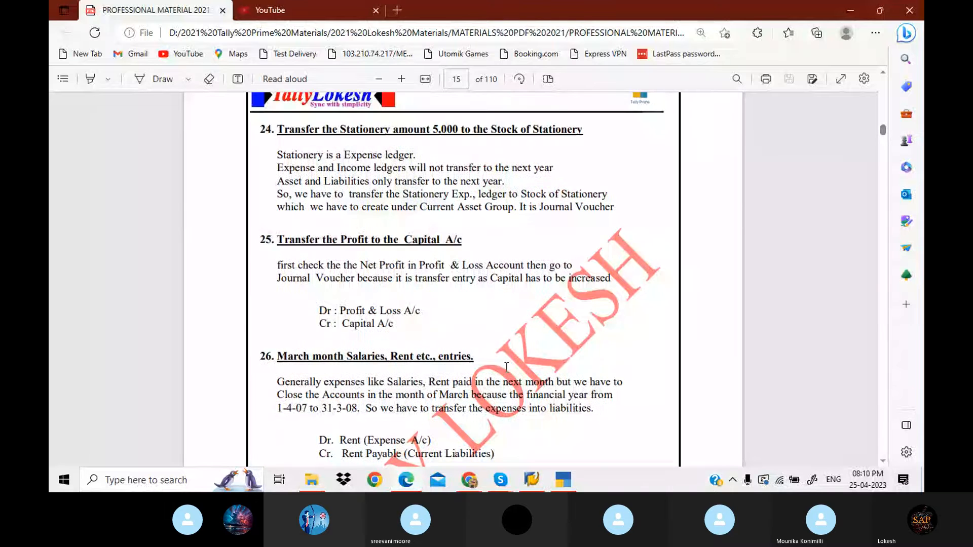
{"action": "scroll", "coordinate": [507, 367], "scroll_direction": "up", "scroll_amount": 4}
{"action": "scroll", "coordinate": [507, 367], "scroll_direction": "down", "scroll_amount": 2}
{"action": "scroll", "coordinate": [506, 368], "scroll_direction": "down", "scroll_amount": 2}
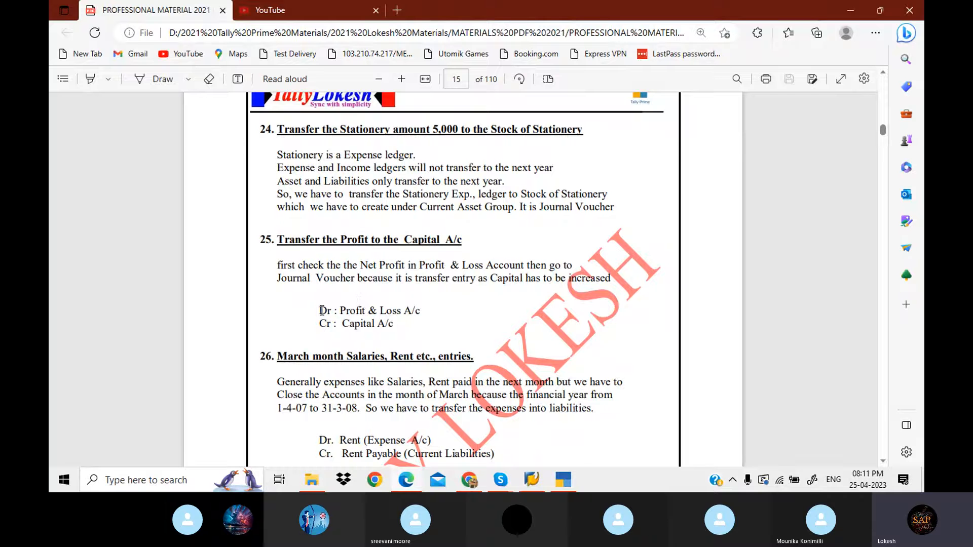
{"action": "left_click_drag", "start_coordinate": [323, 311], "coordinate": [403, 328]}
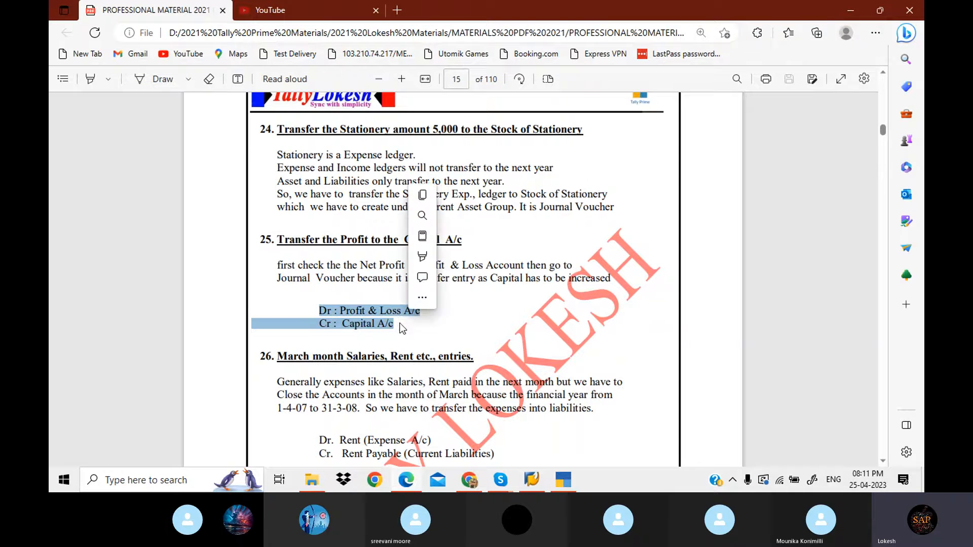
{"action": "scroll", "coordinate": [403, 329], "scroll_direction": "down", "scroll_amount": 3}
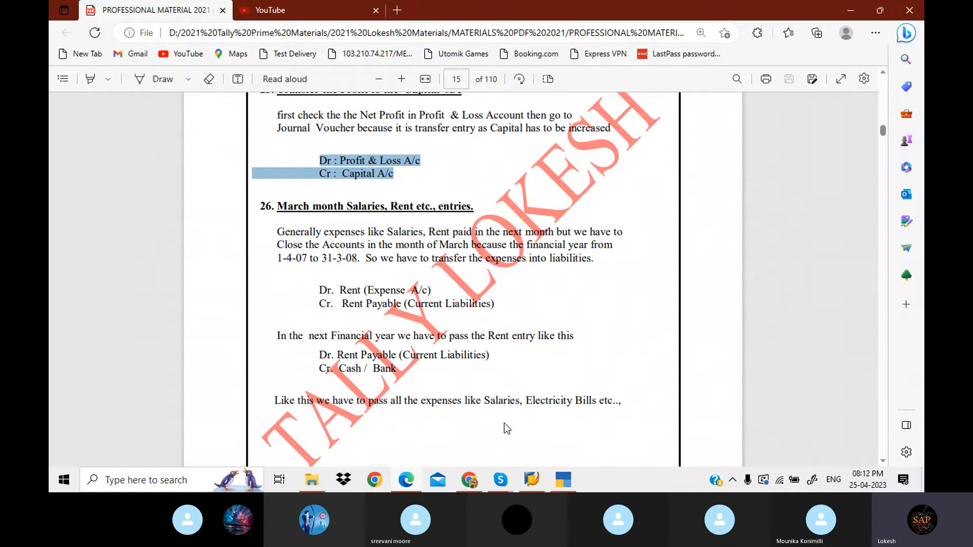
Step: Close the SAP Logon window and switch to the Skype call window
{"action": "left_click", "coordinate": [532, 479]}
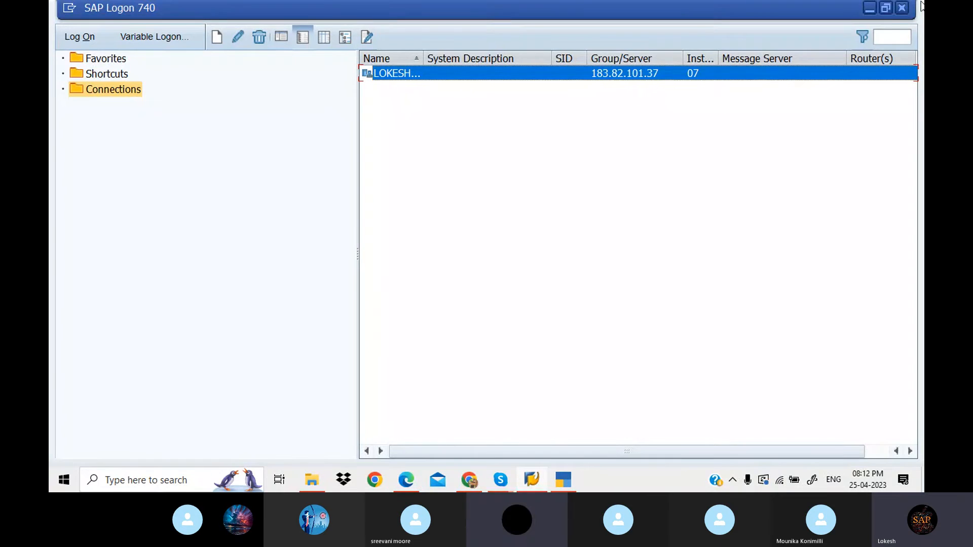
{"action": "left_click", "coordinate": [903, 8]}
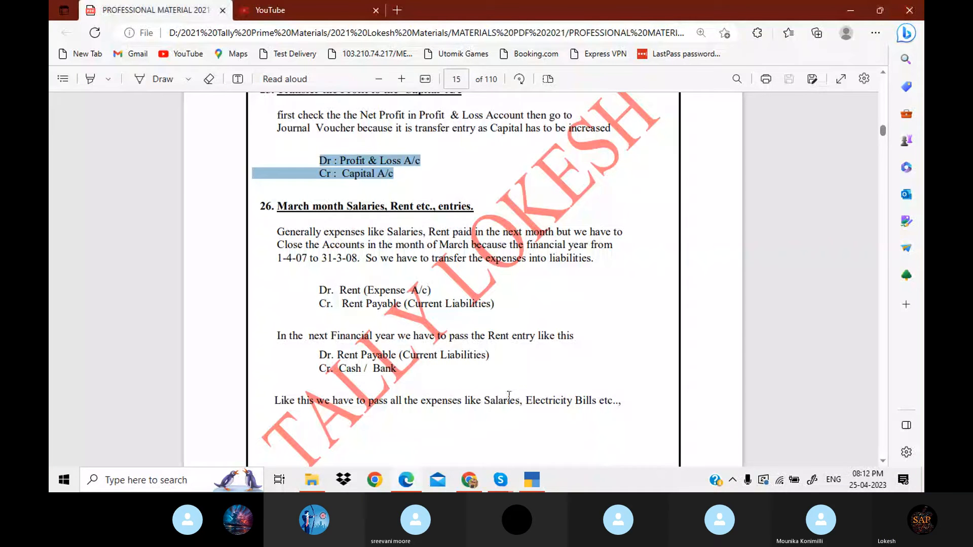
{"action": "left_click", "coordinate": [500, 479]}
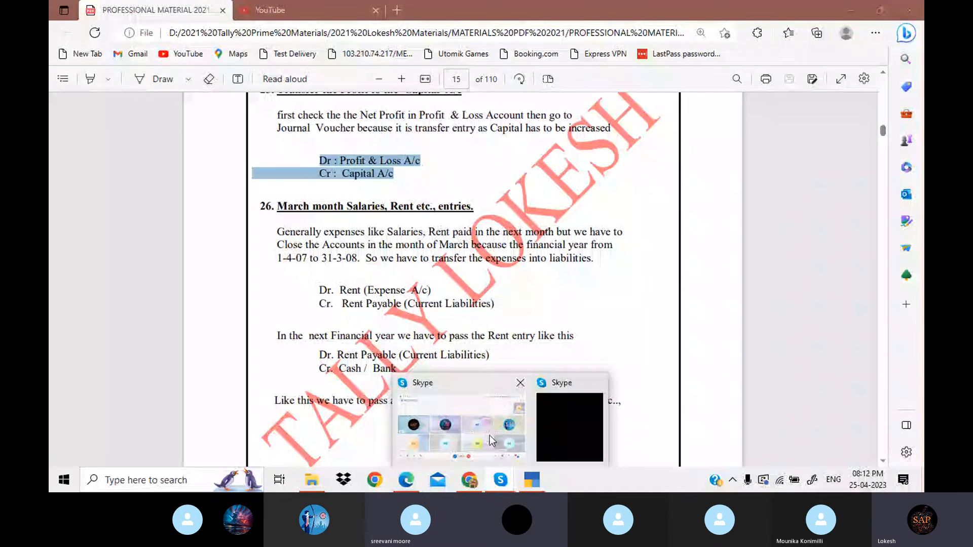
{"action": "left_click", "coordinate": [490, 436]}
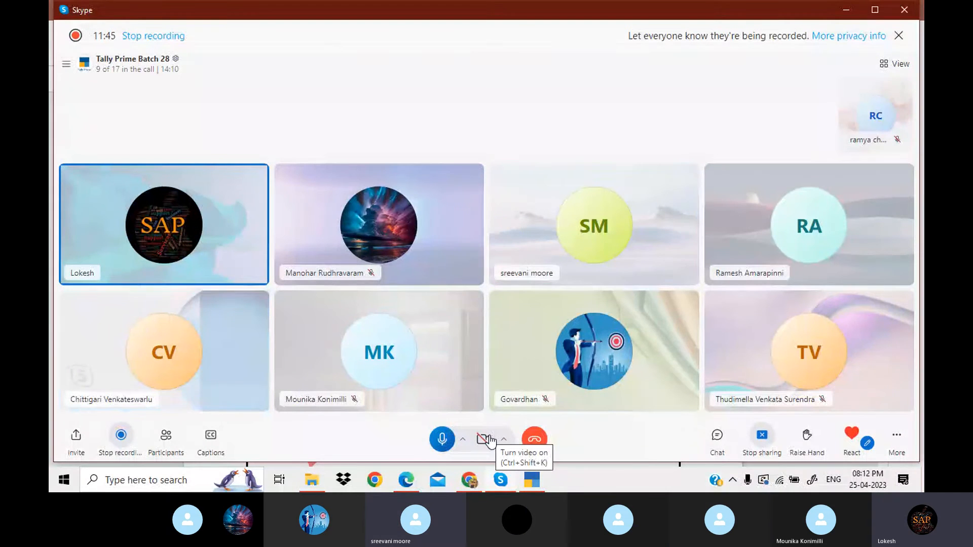